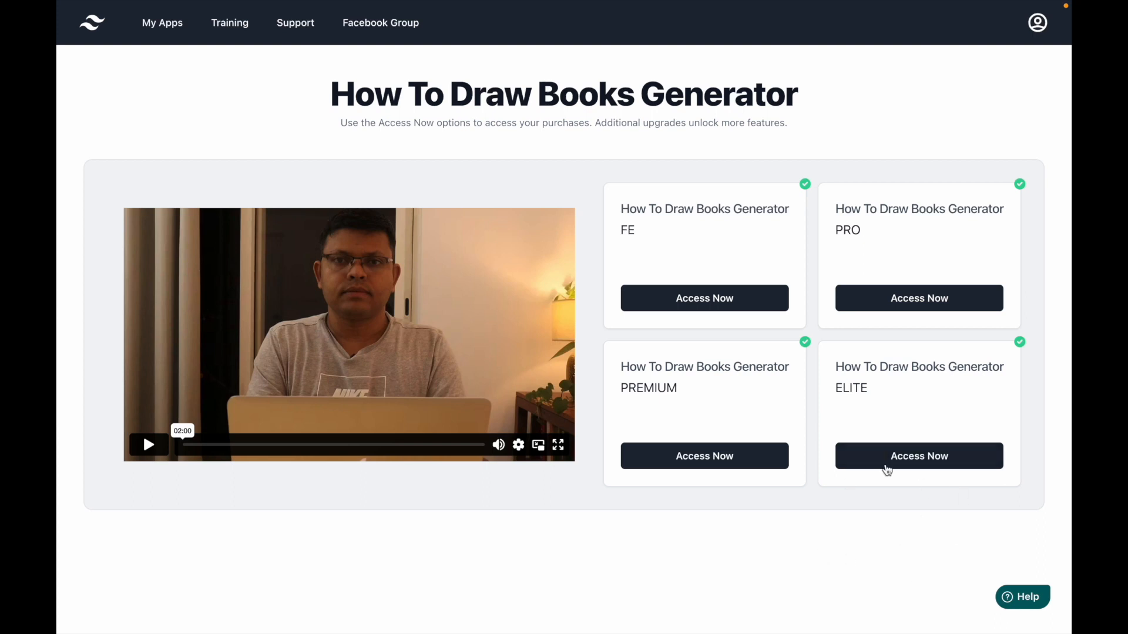
# In the ELITE edition of How To Draw Books Generator, create a collection named "Test 1" and open it
pyautogui.click(934, 461)
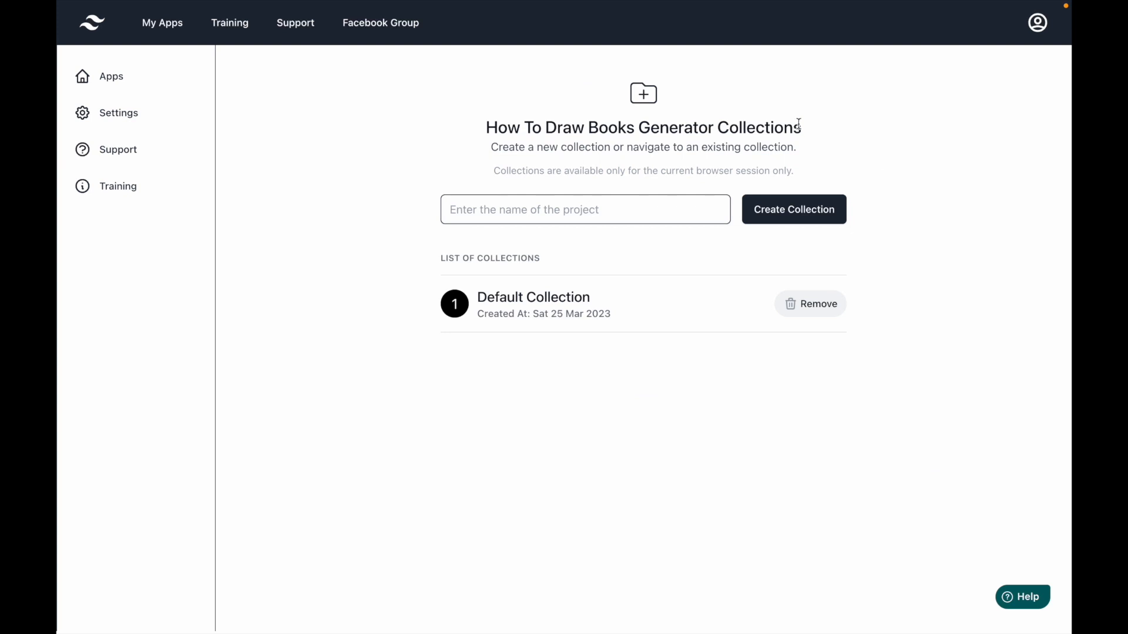
pyautogui.click(537, 207)
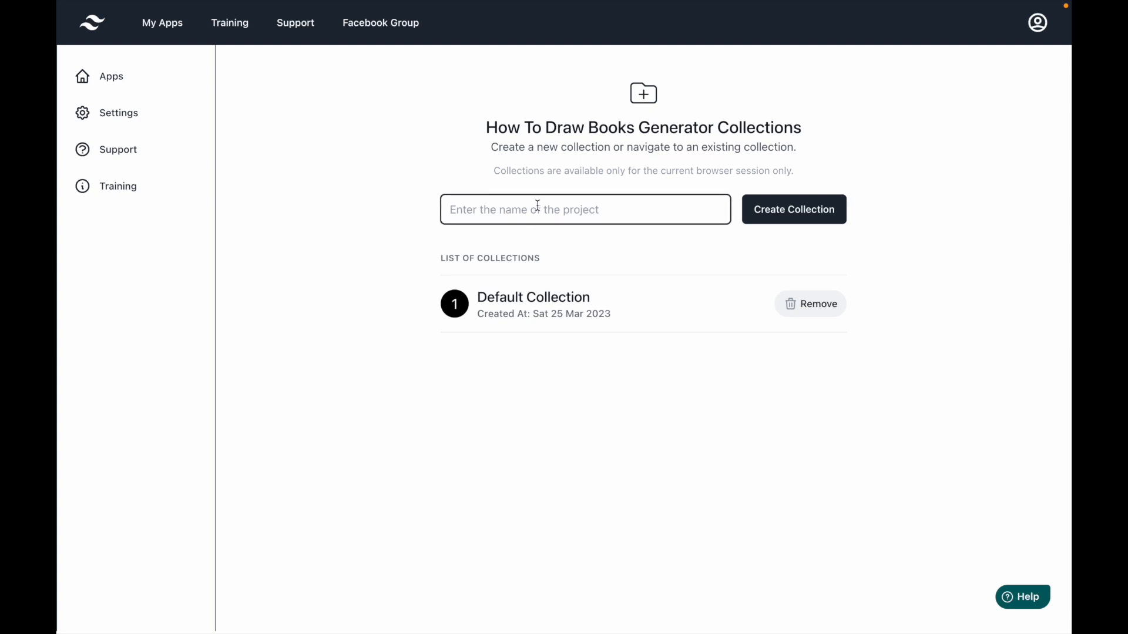
pyautogui.write('Test 1')
pyautogui.click(806, 208)
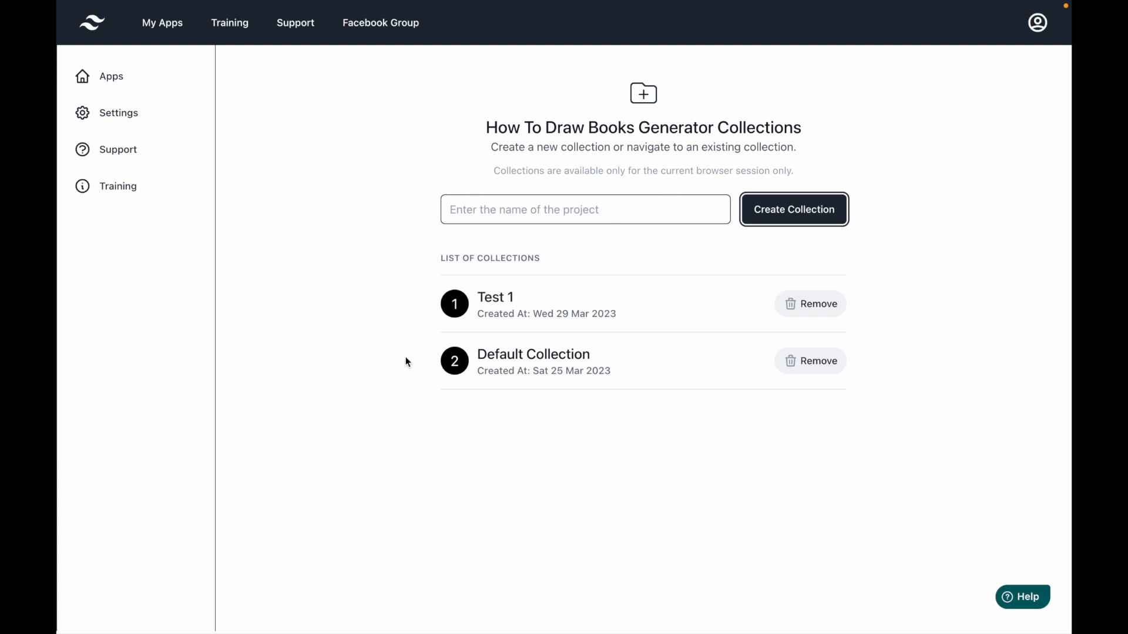
pyautogui.click(509, 307)
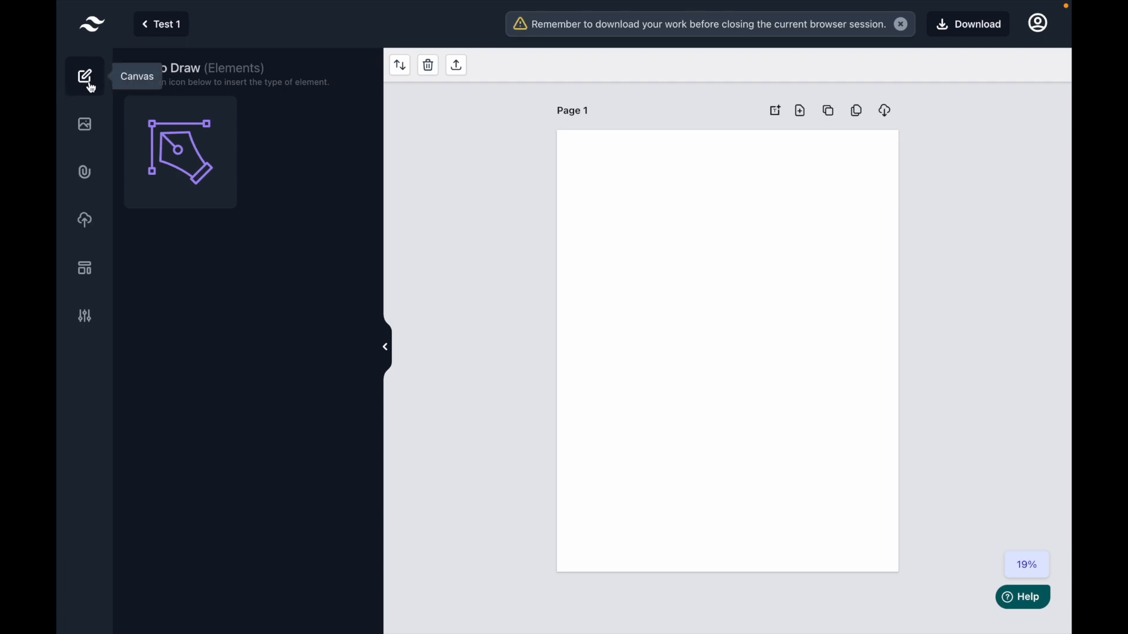
# Browse the ready-made image categories from Animals In The Farm through Vehicle
pyautogui.click(90, 134)
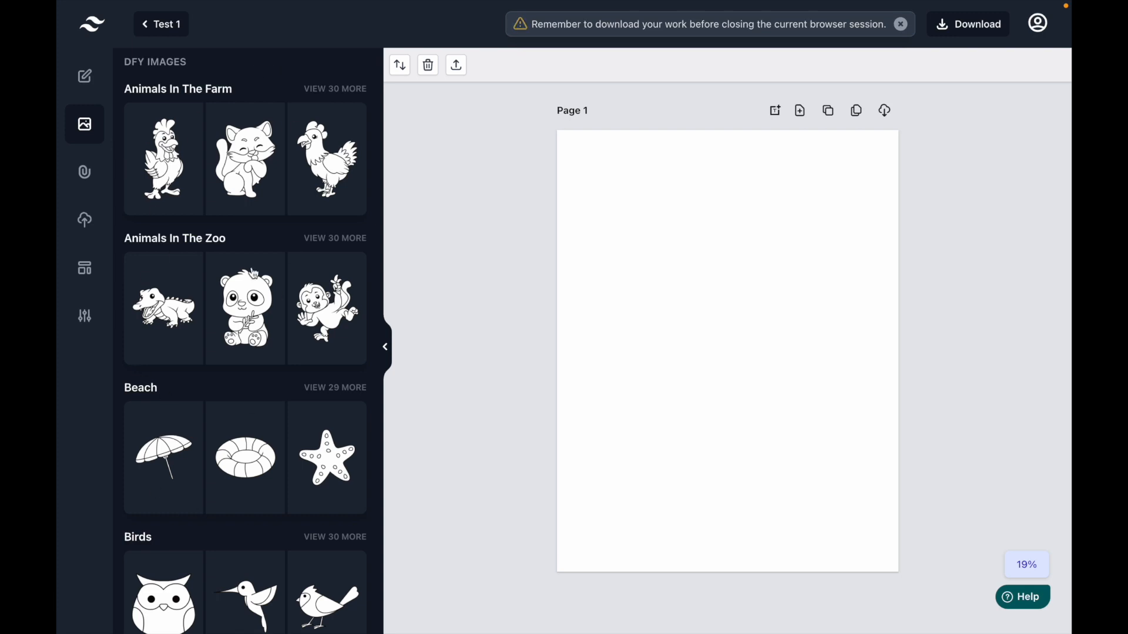
pyautogui.scroll(-4, 282, 346)
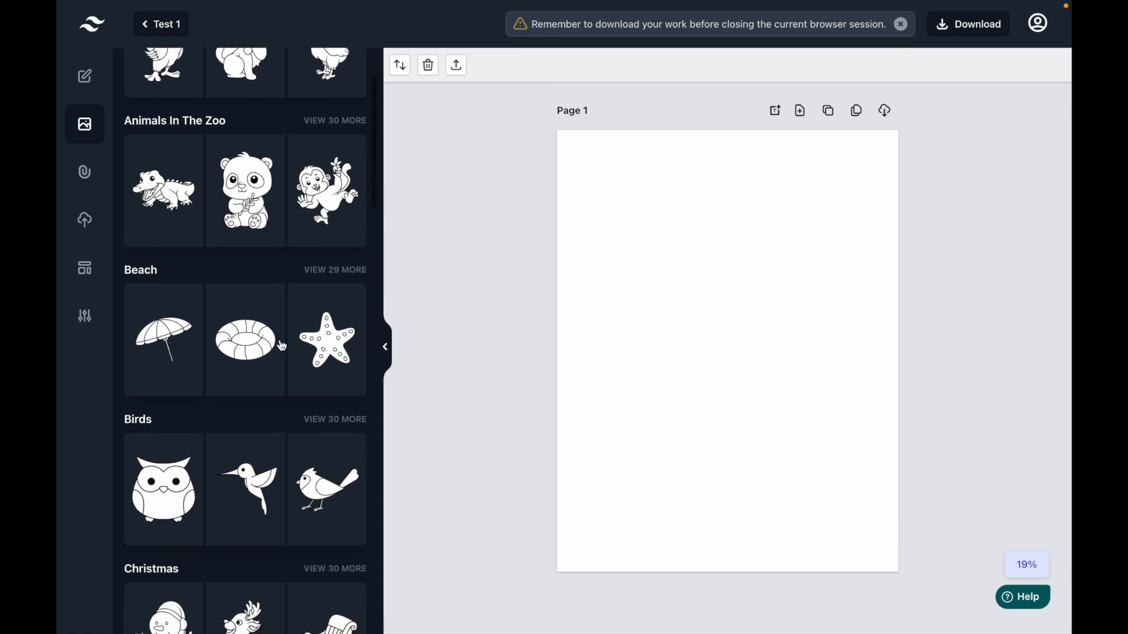
pyautogui.scroll(-10, 282, 347)
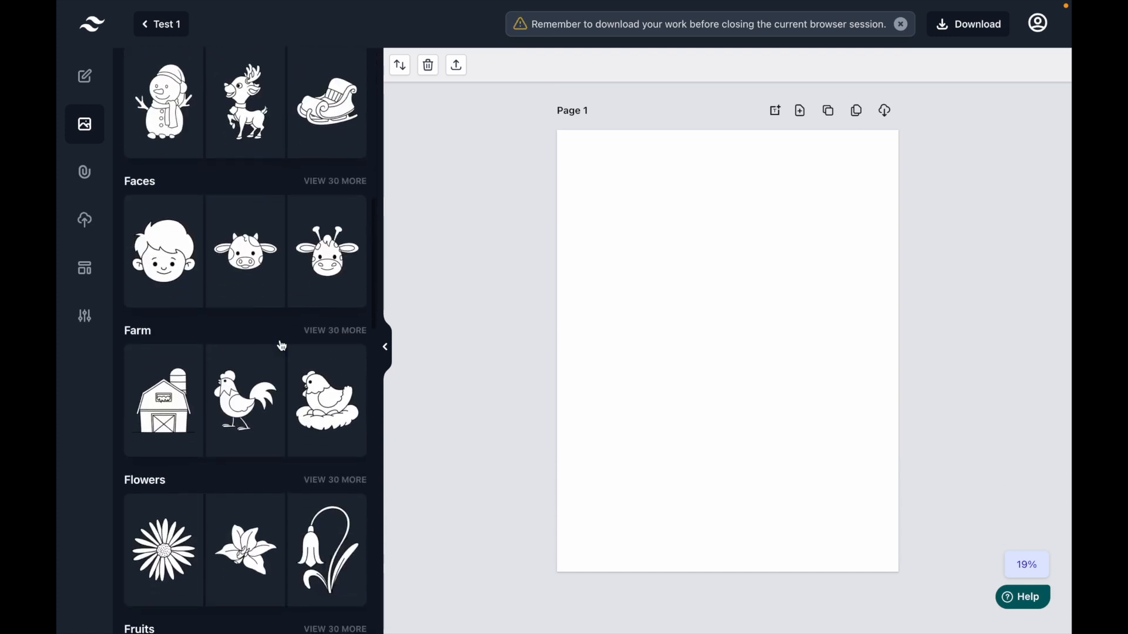
pyautogui.scroll(-10, 282, 347)
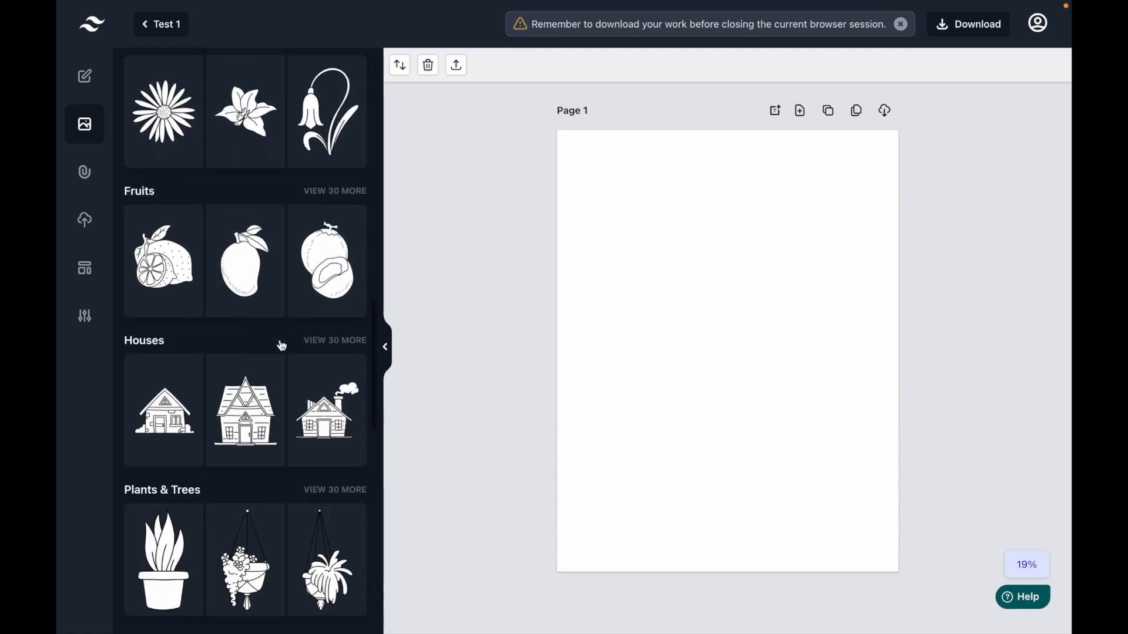
pyautogui.scroll(-10, 282, 346)
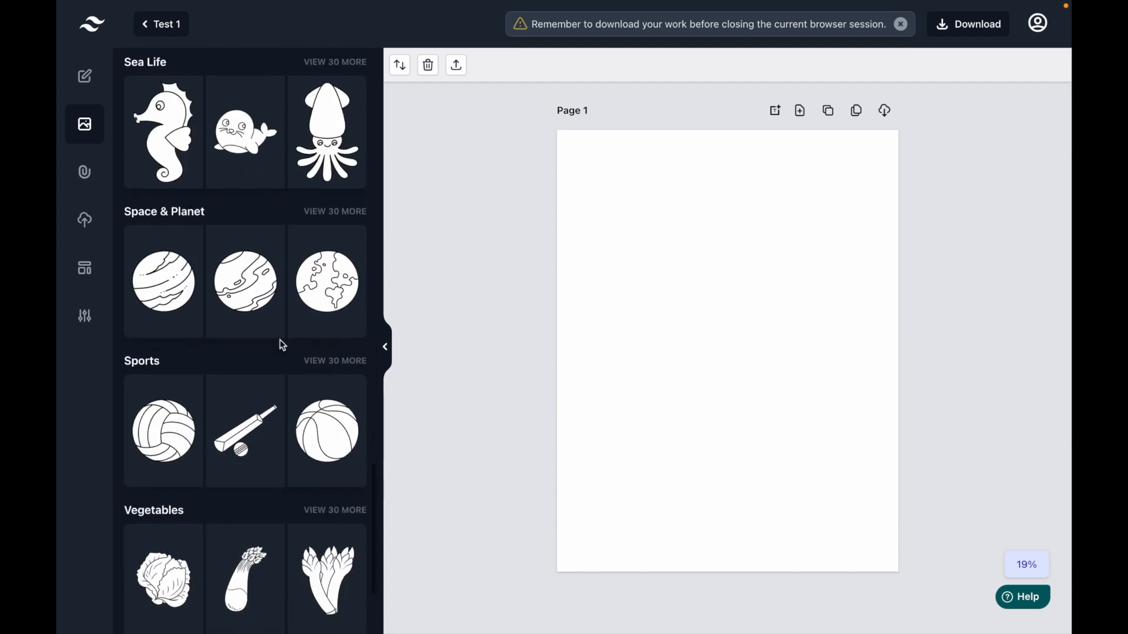
pyautogui.scroll(-1, 282, 347)
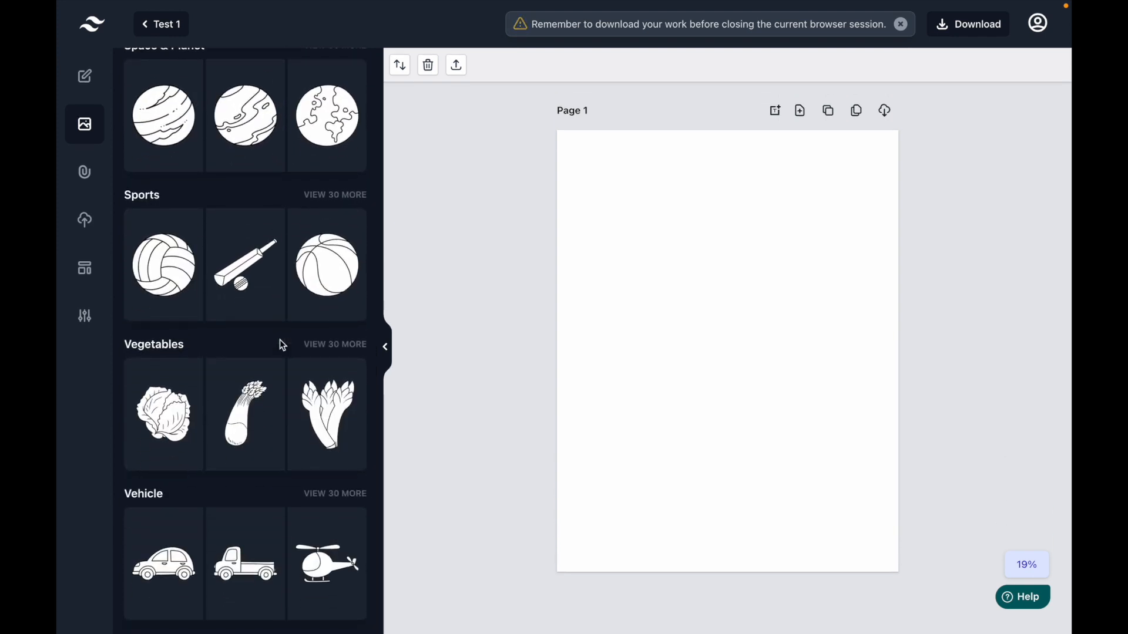
pyautogui.scroll(3, 282, 343)
pyautogui.scroll(20, 282, 346)
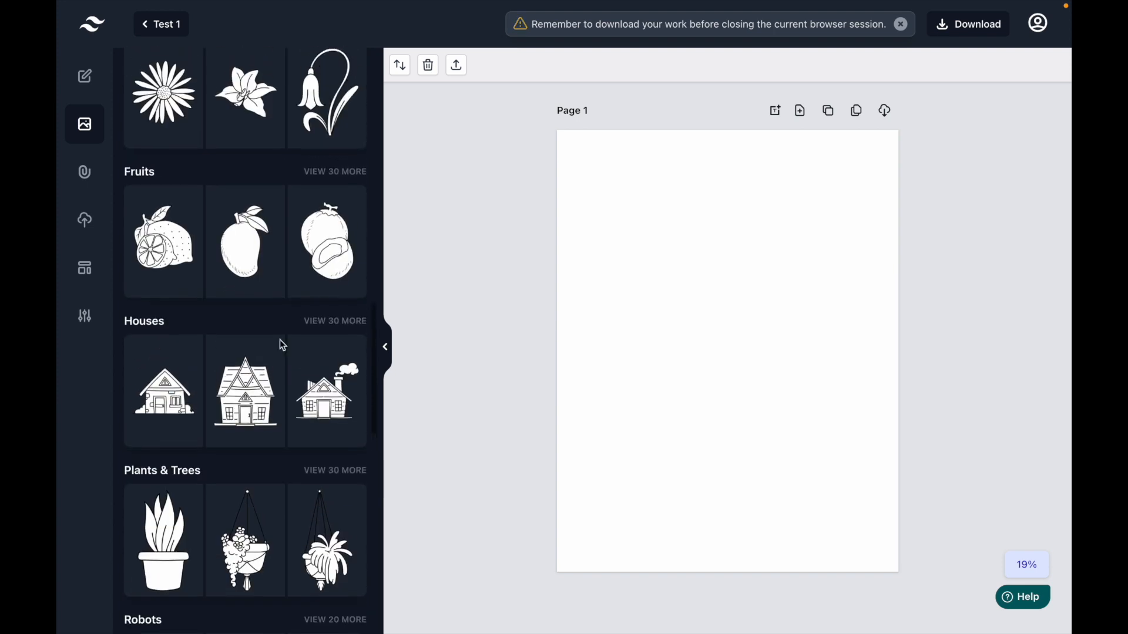
pyautogui.scroll(5, 282, 347)
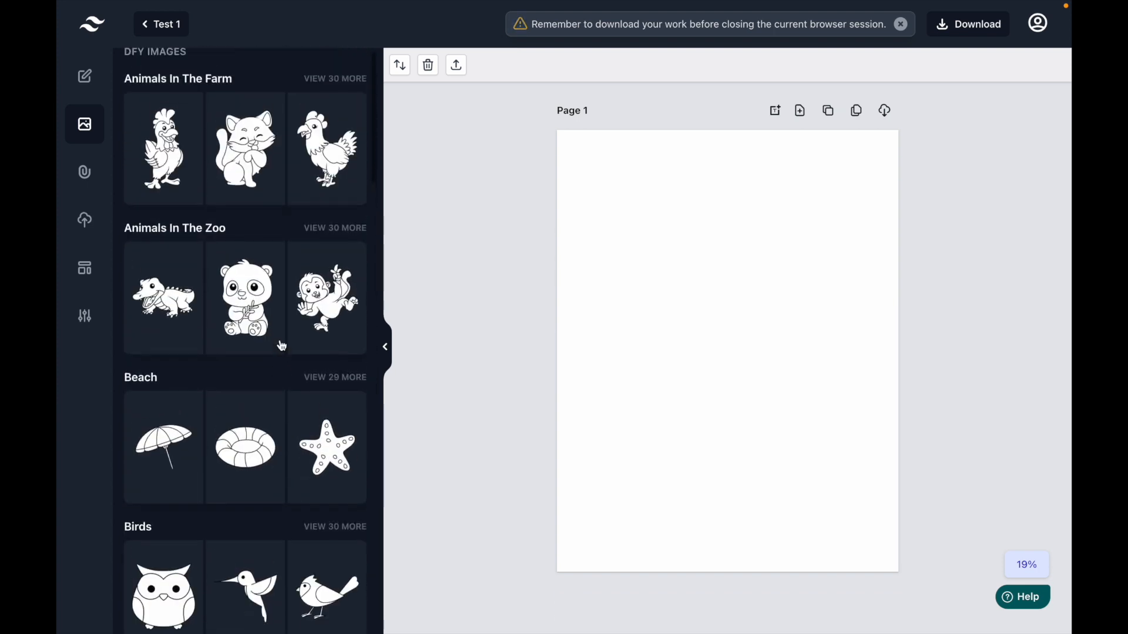
# Examine the layered how-to-draw elements, the image upload area and the step-by-step page layout templates
pyautogui.click(85, 173)
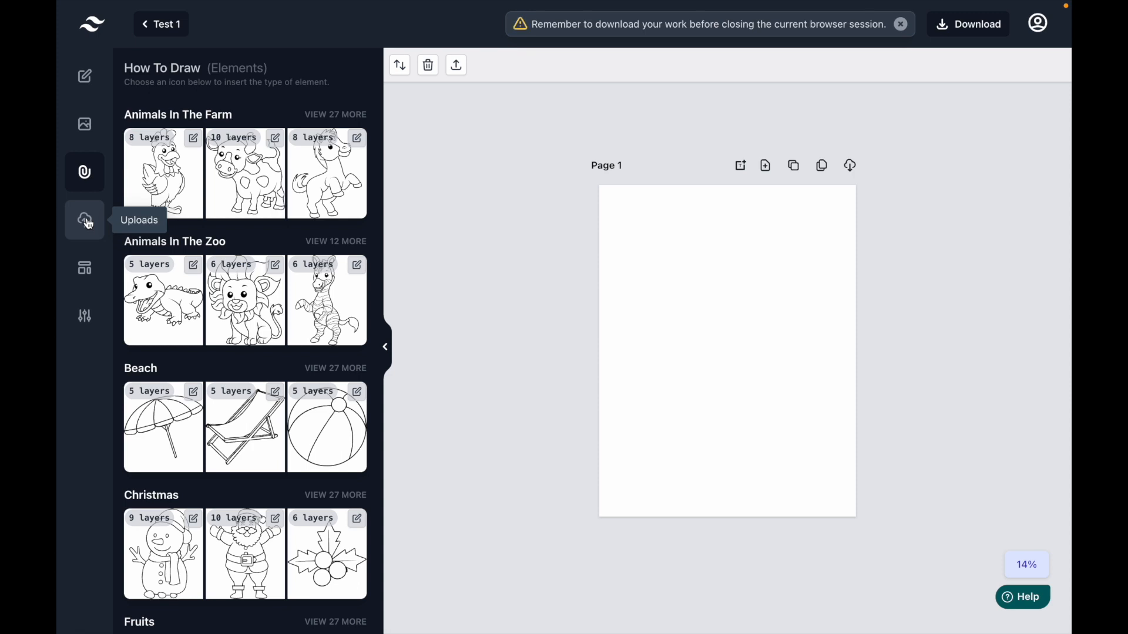
pyautogui.click(92, 227)
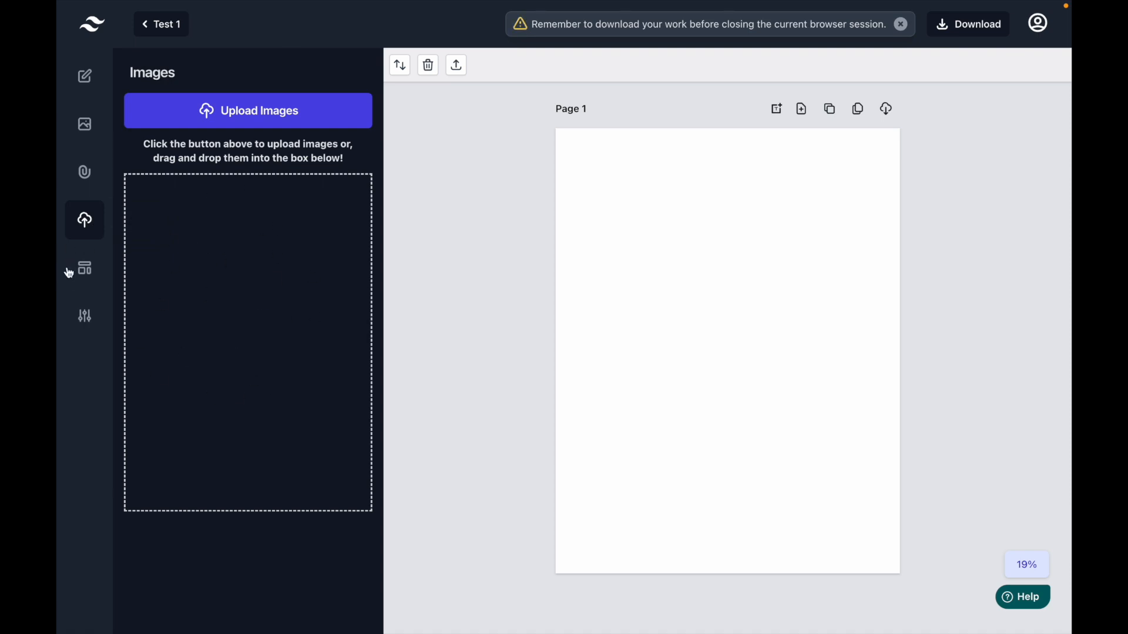
pyautogui.click(91, 277)
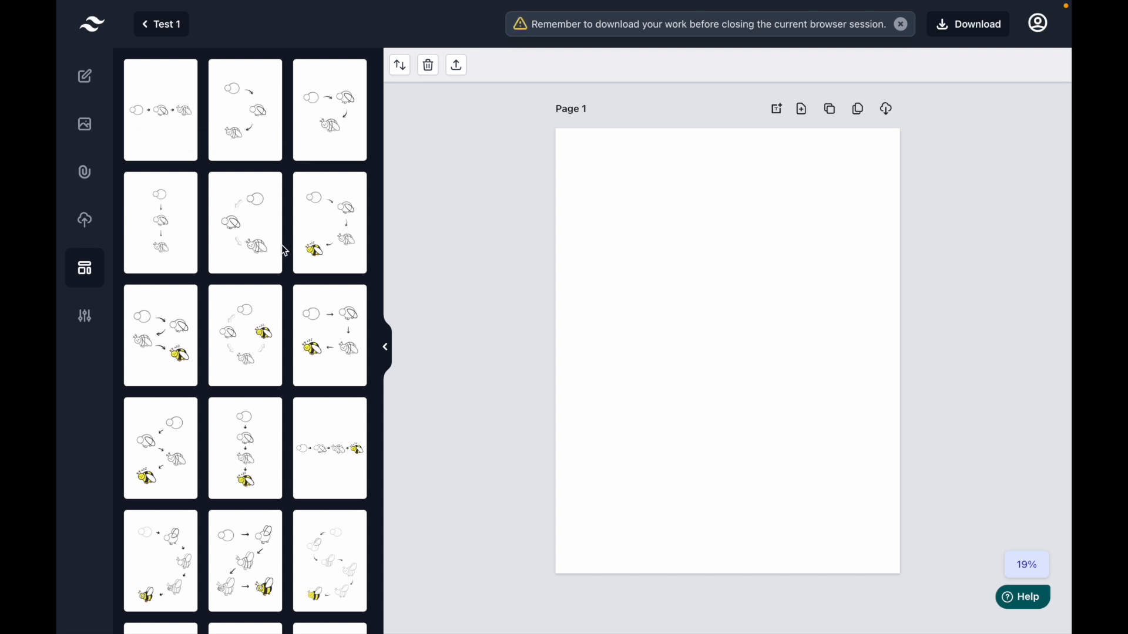
pyautogui.scroll(-6, 294, 262)
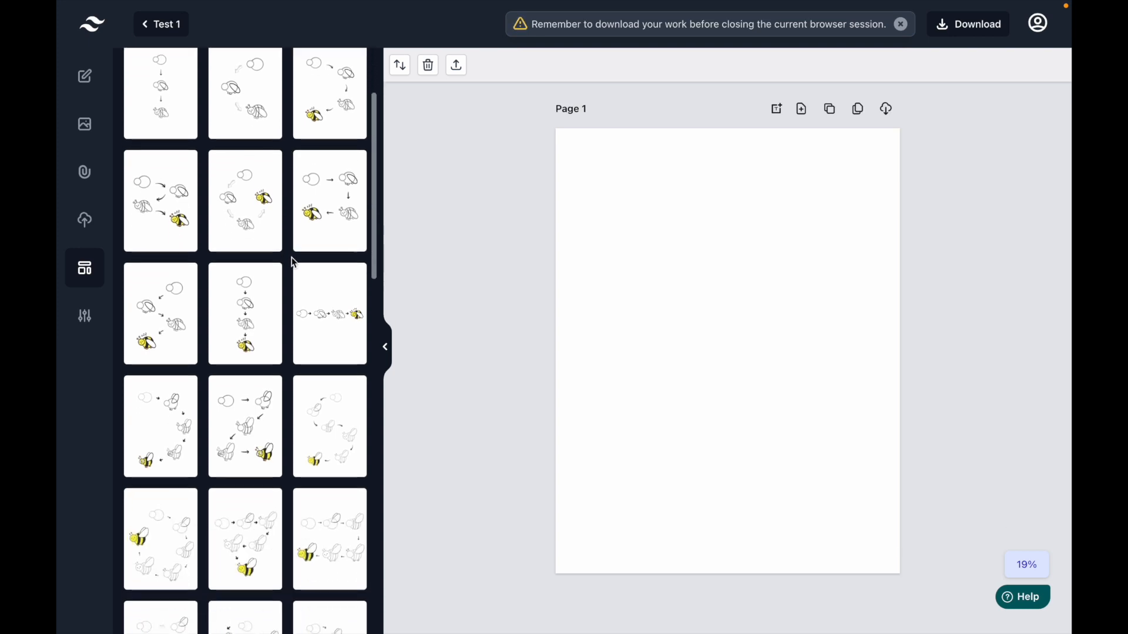
pyautogui.scroll(-6, 294, 262)
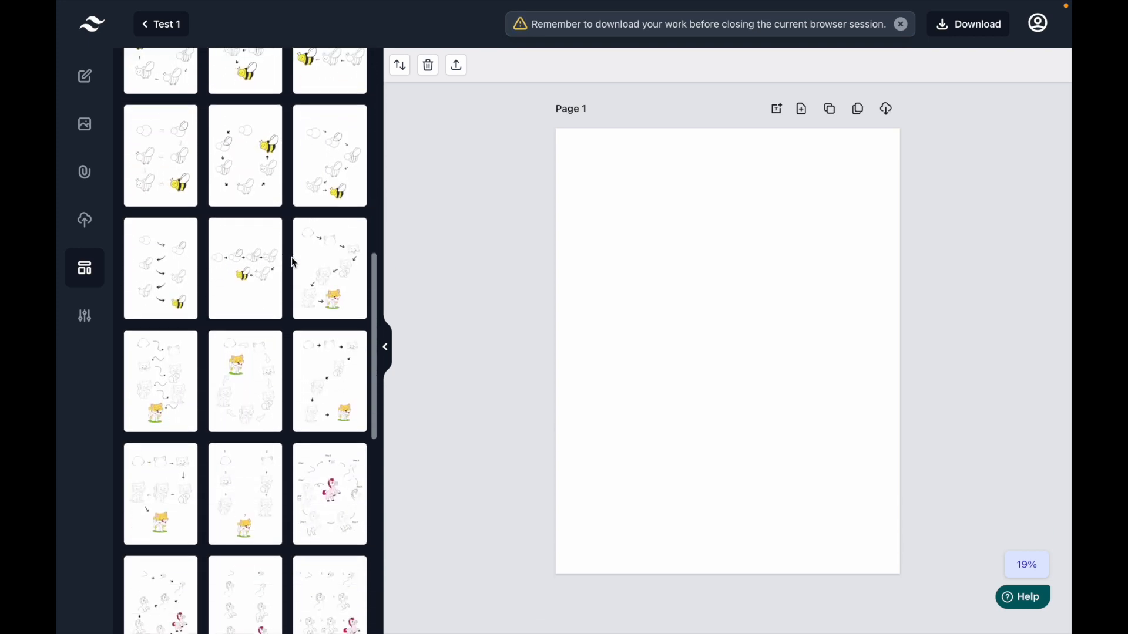
pyautogui.scroll(-7, 295, 262)
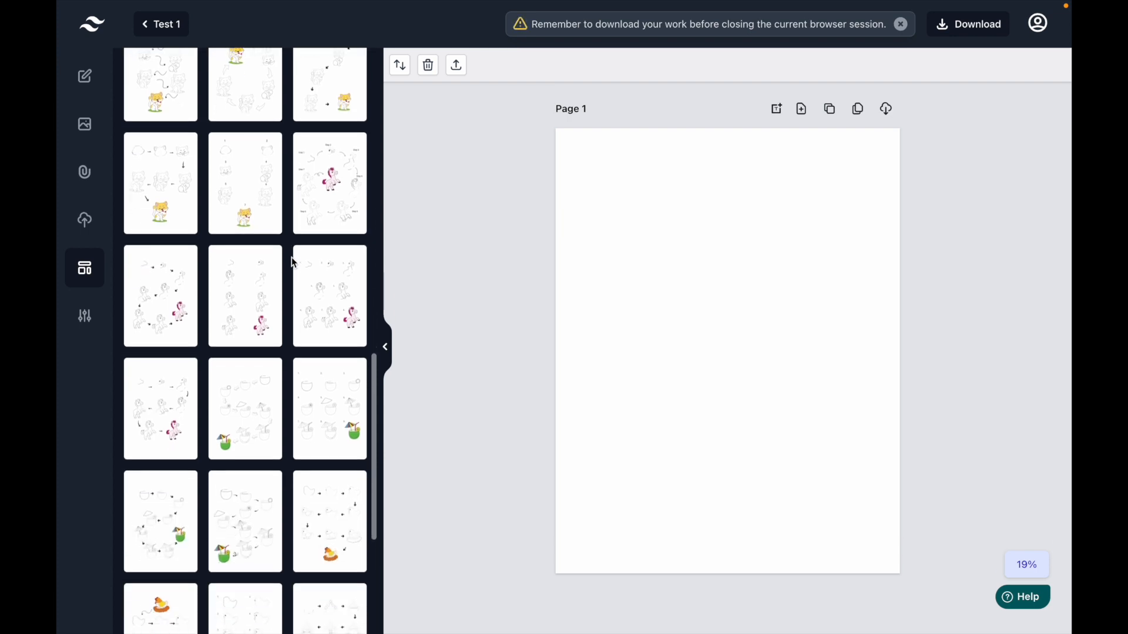
pyautogui.scroll(-5, 291, 258)
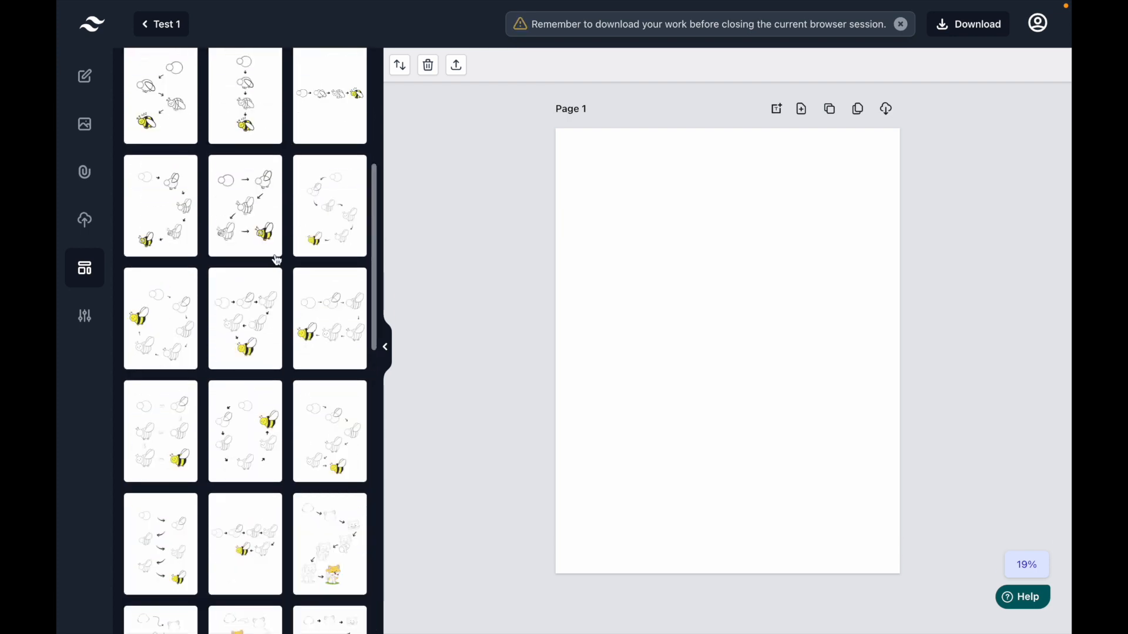
pyautogui.scroll(2, 289, 252)
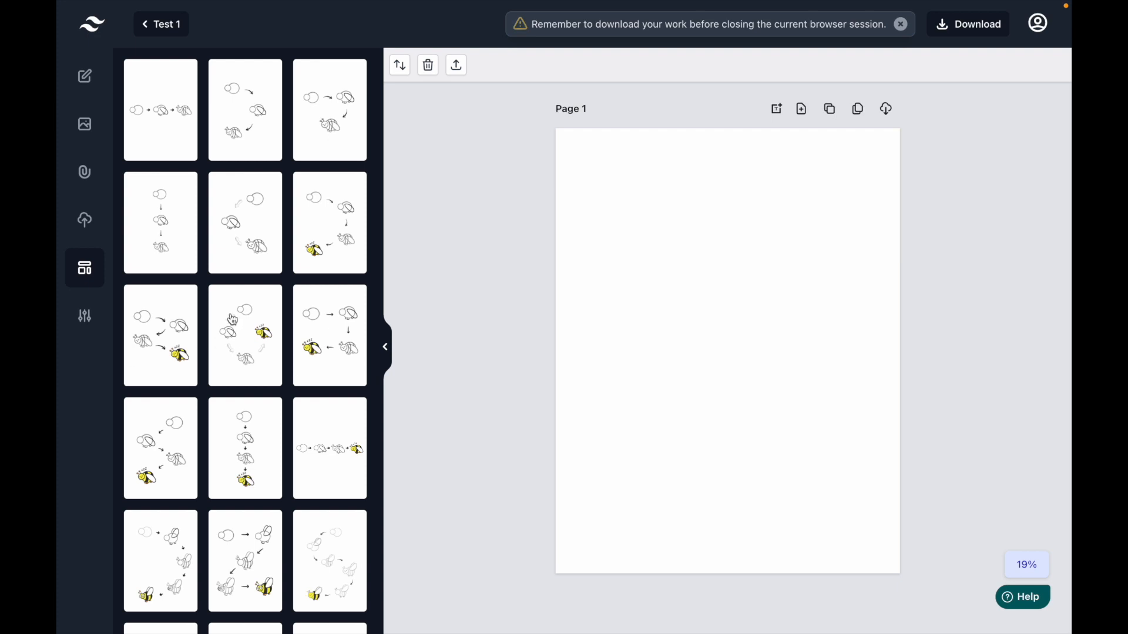
# Keep the page trim at 8.5" x 11", set the page numbering format to "Page 1 of 100", and apply the settings
pyautogui.click(92, 324)
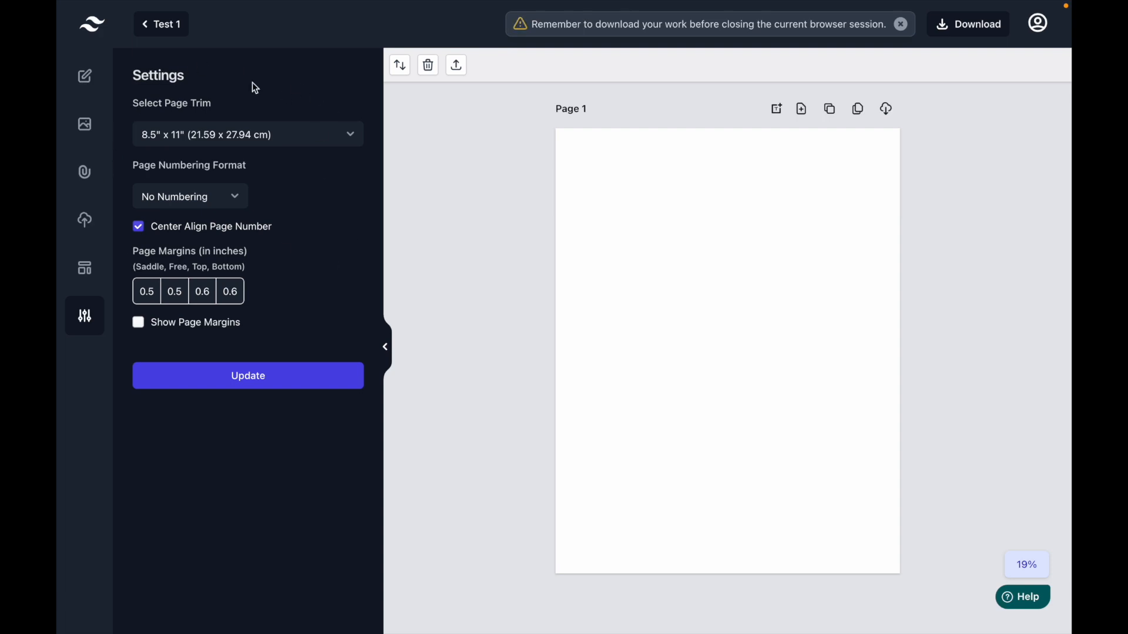
pyautogui.click(318, 134)
pyautogui.scroll(3, 247, 232)
pyautogui.scroll(-2, 247, 234)
pyautogui.click(318, 93)
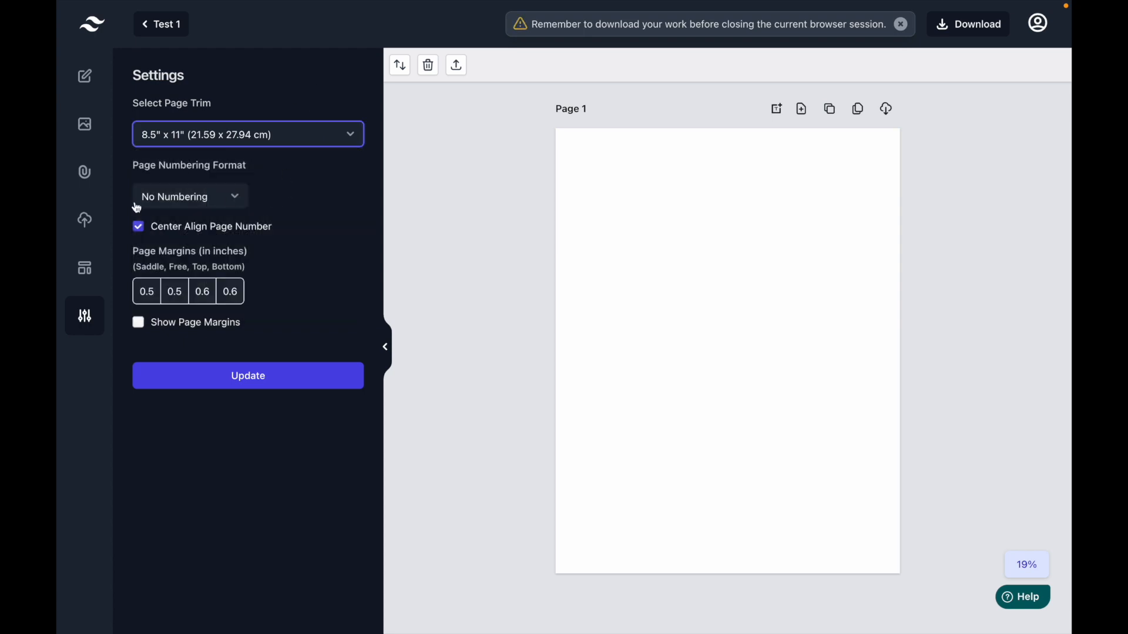
pyautogui.click(239, 202)
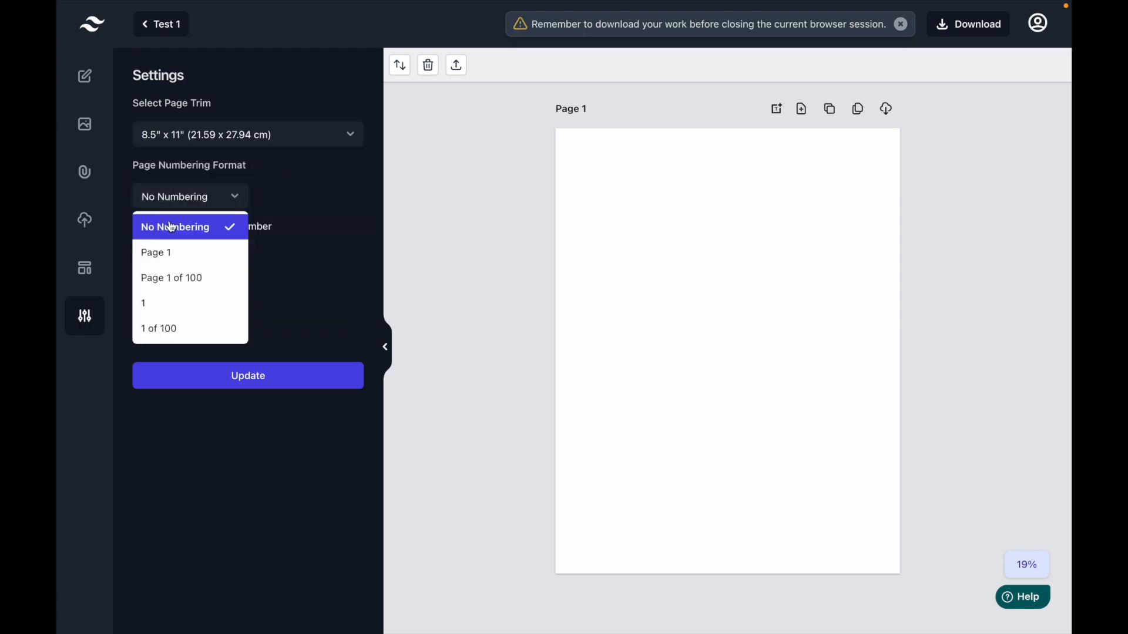
pyautogui.click(184, 280)
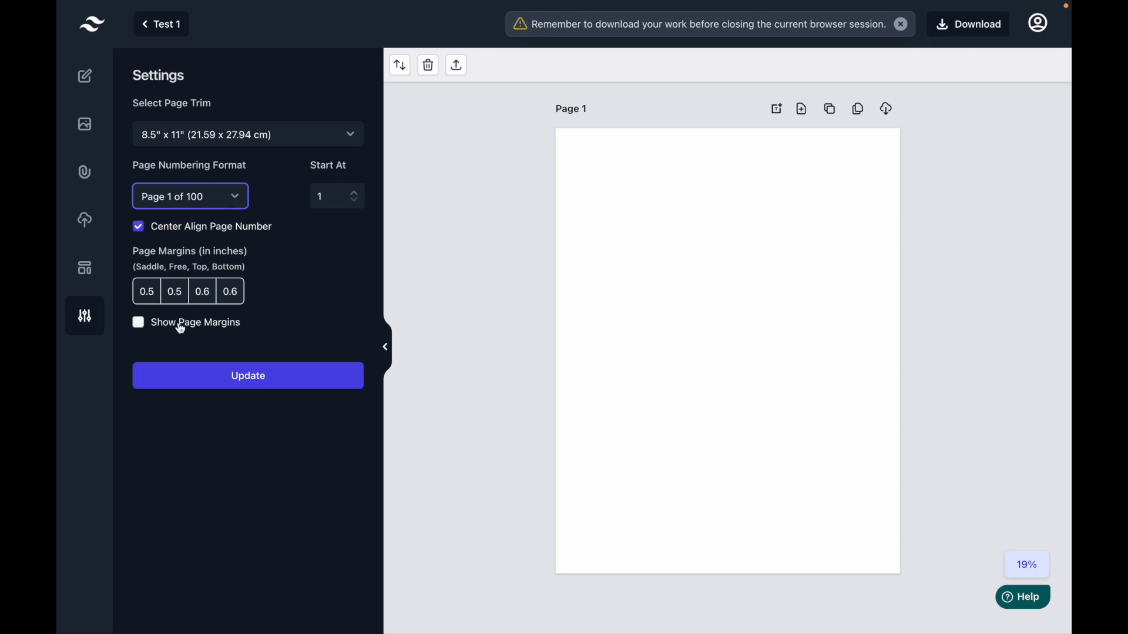
pyautogui.click(266, 386)
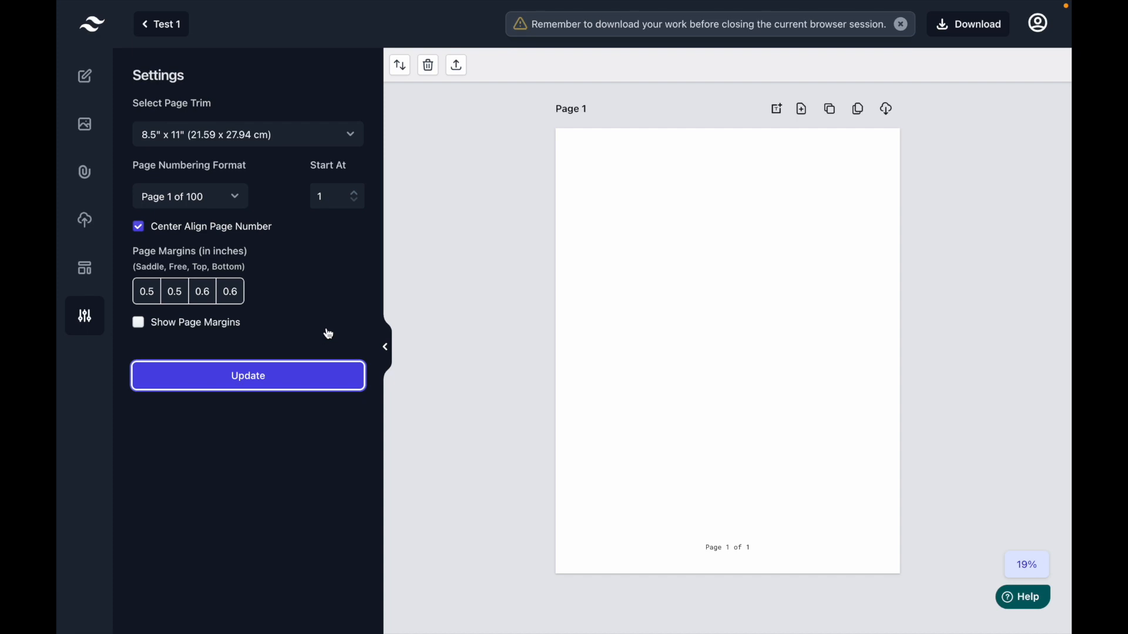
pyautogui.click(171, 459)
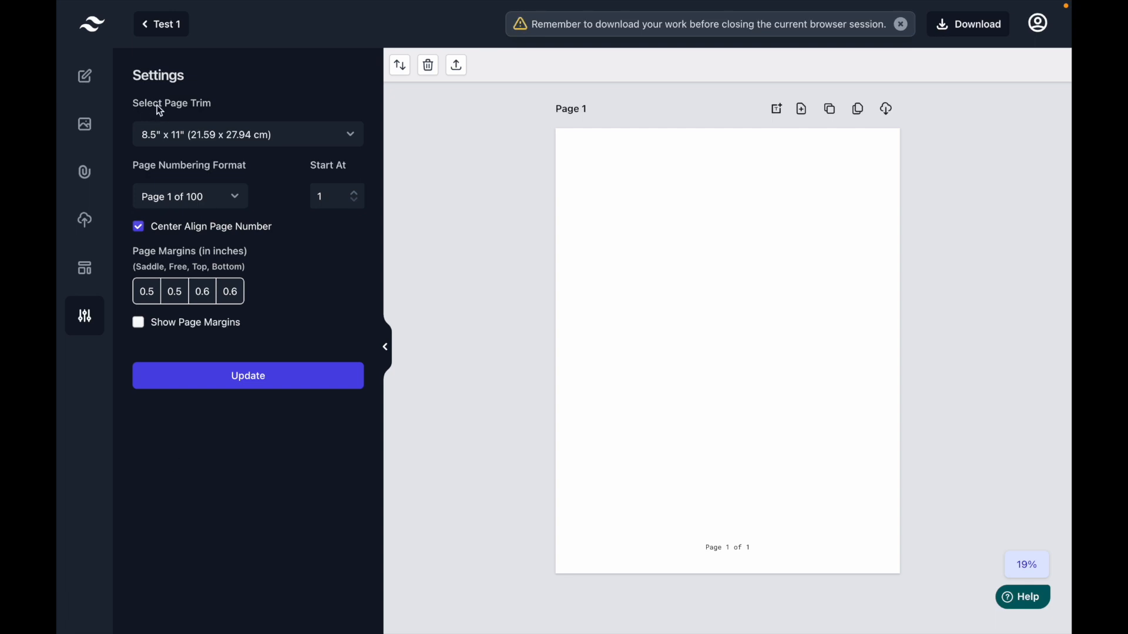
# Insert a How To Draw grid element on the blank Page 1
pyautogui.click(87, 78)
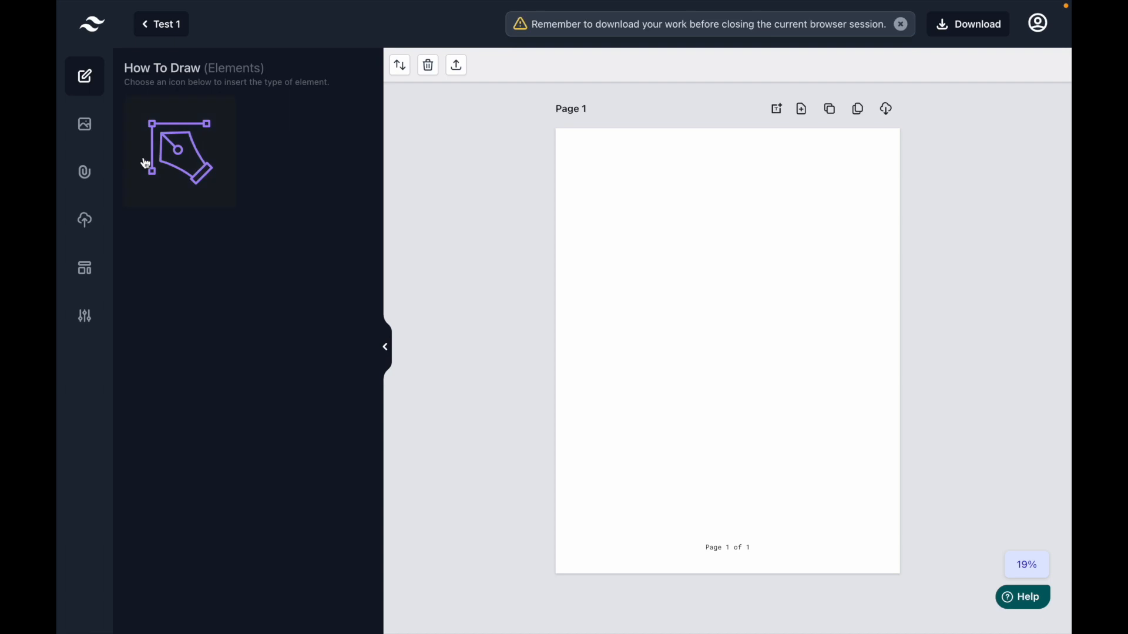
pyautogui.click(175, 150)
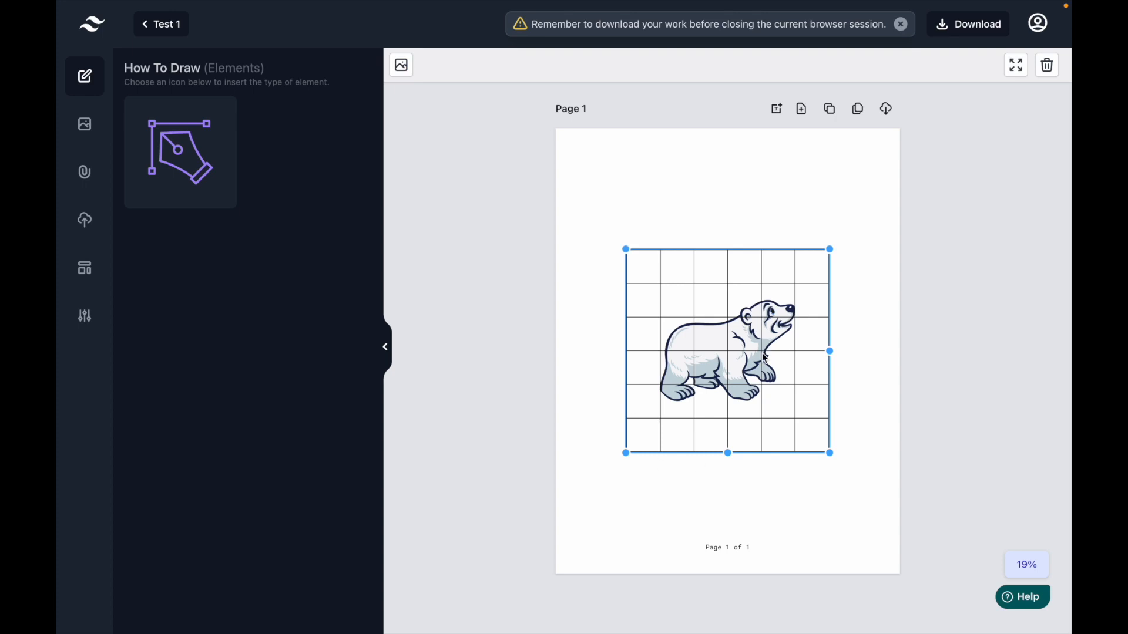
pyautogui.click(790, 198)
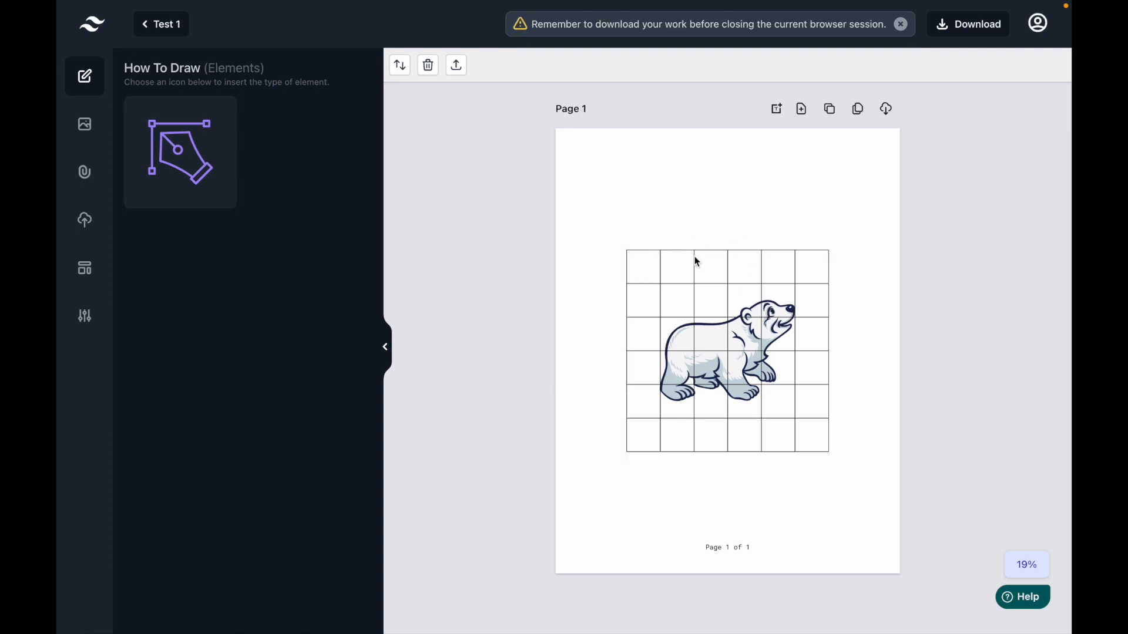
# Remove the polar bear image from the grid element on Page 1, keeping the empty grid
pyautogui.click(729, 258)
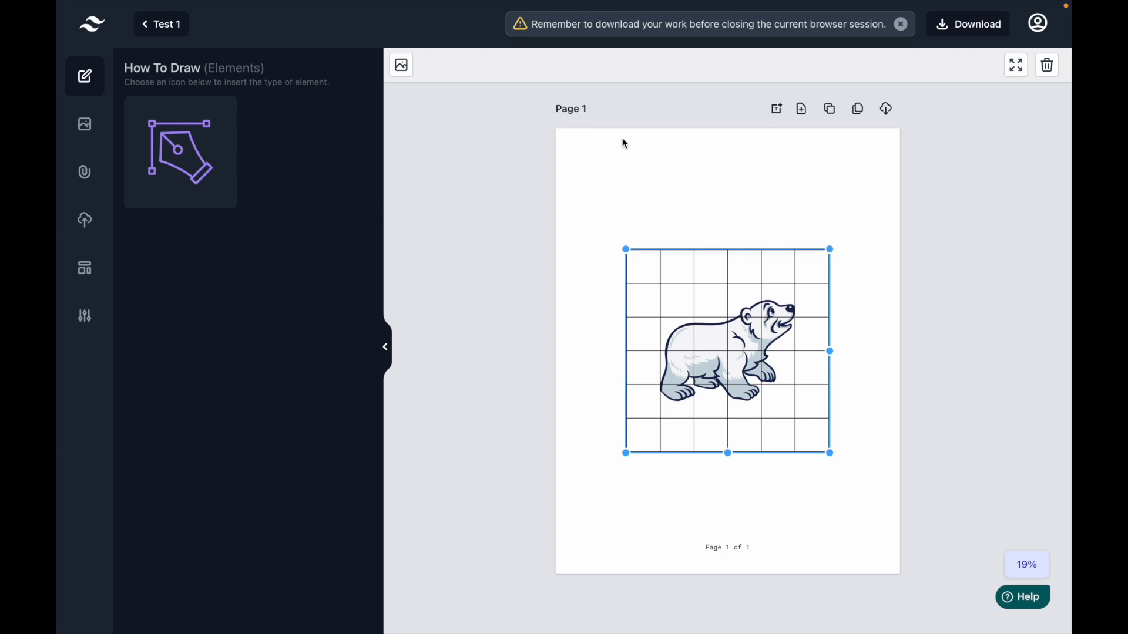
pyautogui.click(403, 67)
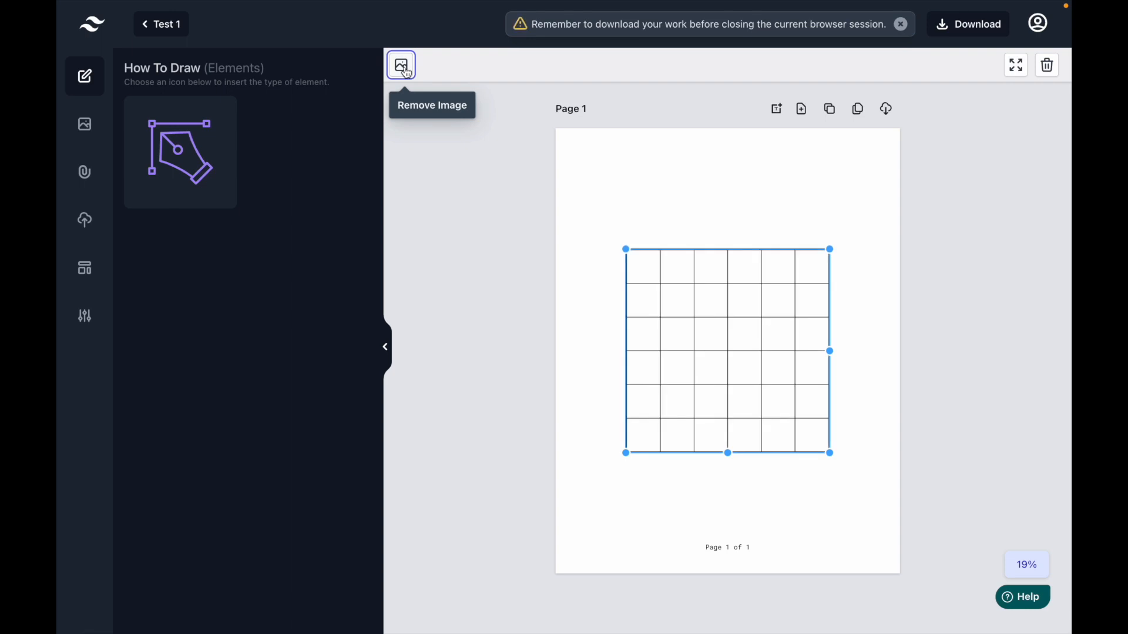
pyautogui.click(668, 144)
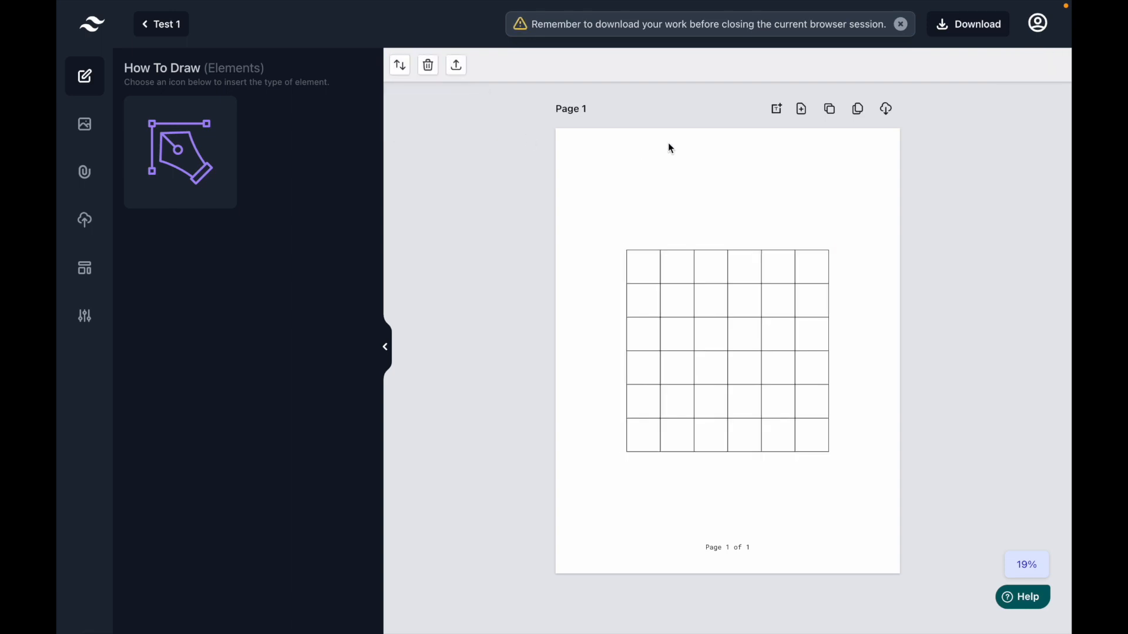
# Place the ready-made alpaca image from the Animals In The Farm category in the grid element on Page 1
pyautogui.click(707, 286)
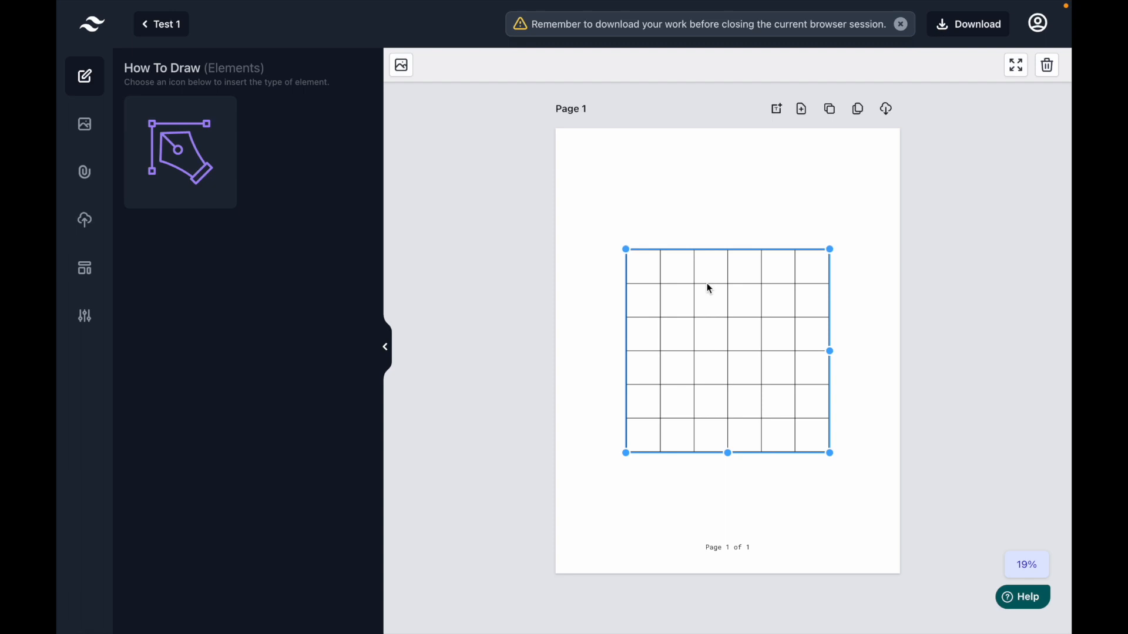
pyautogui.click(86, 131)
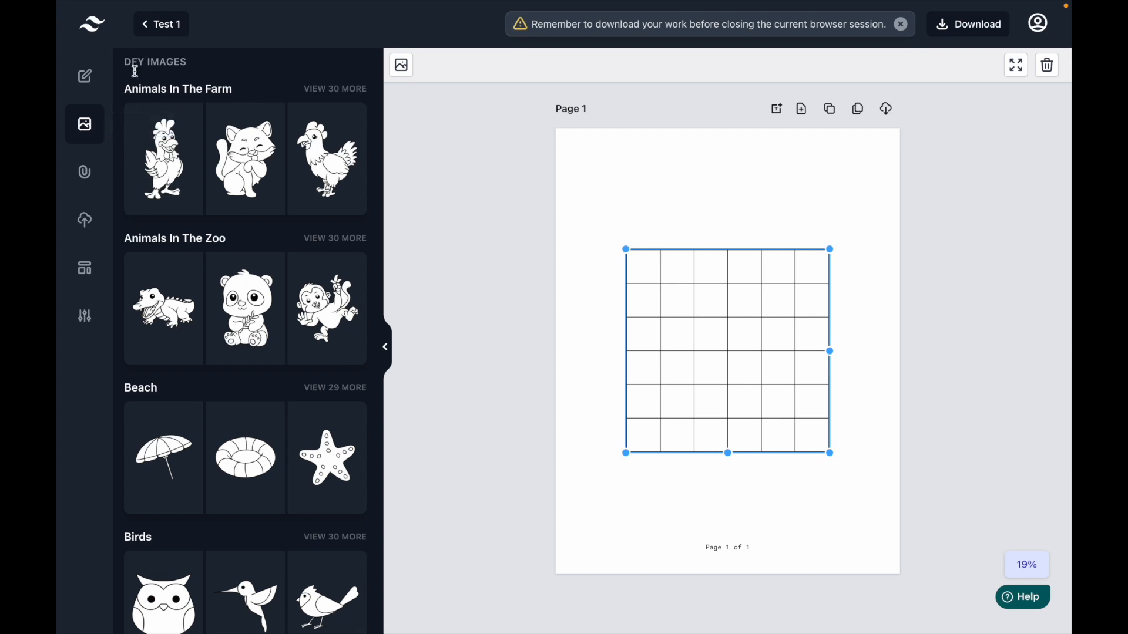
pyautogui.click(351, 91)
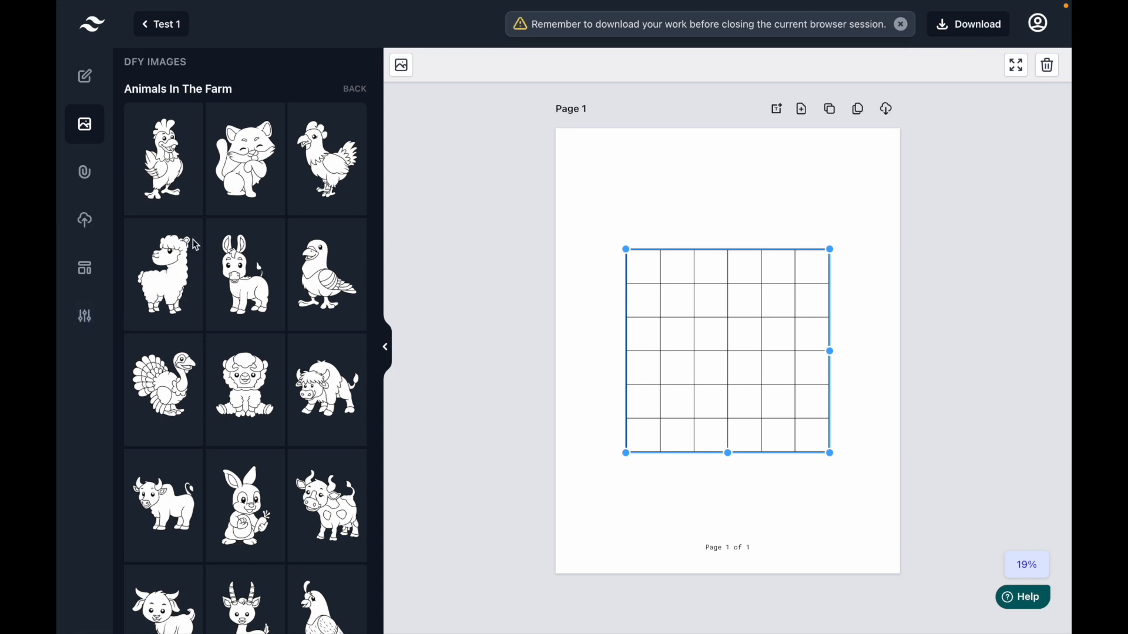
pyautogui.click(163, 291)
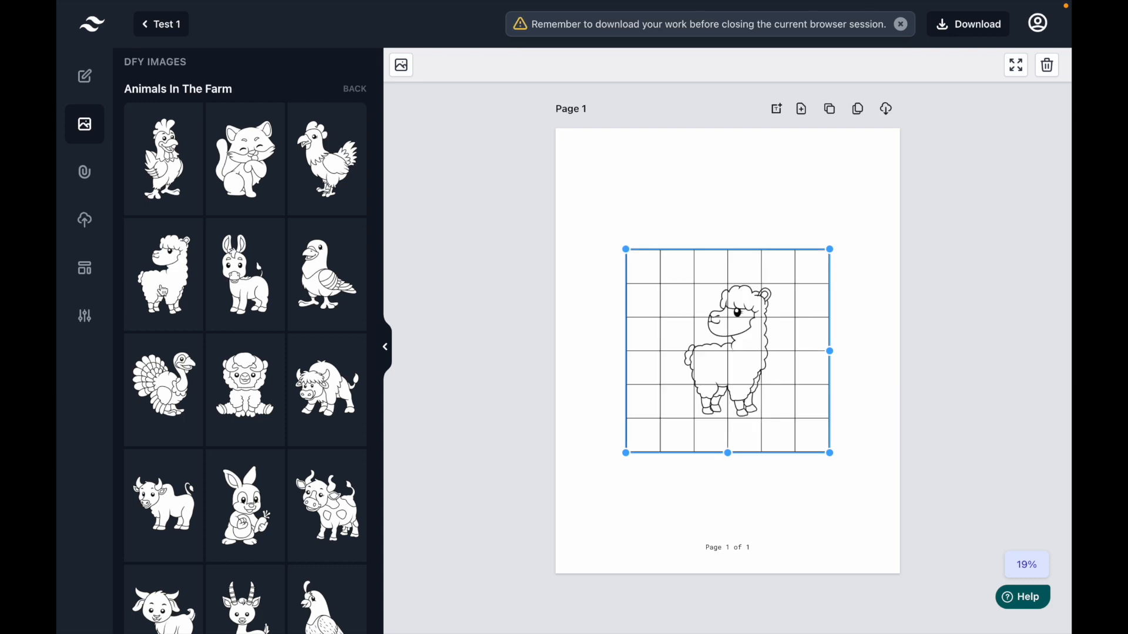
# Open the Image In Grid settings for the alpaca grid element
pyautogui.click(686, 231)
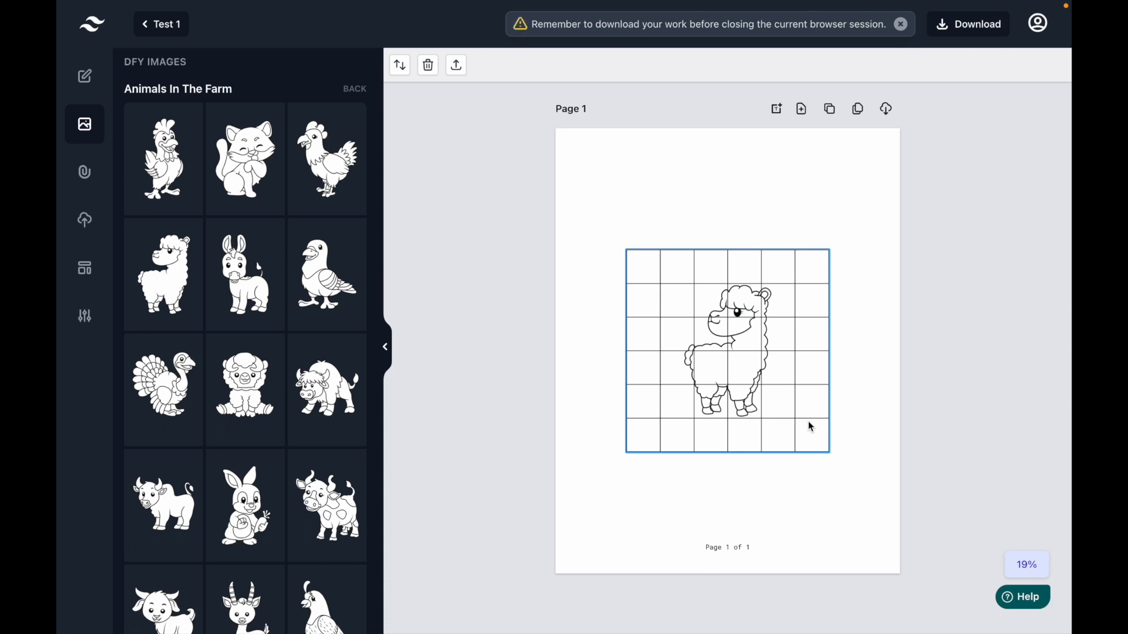
pyautogui.rightClick(780, 361)
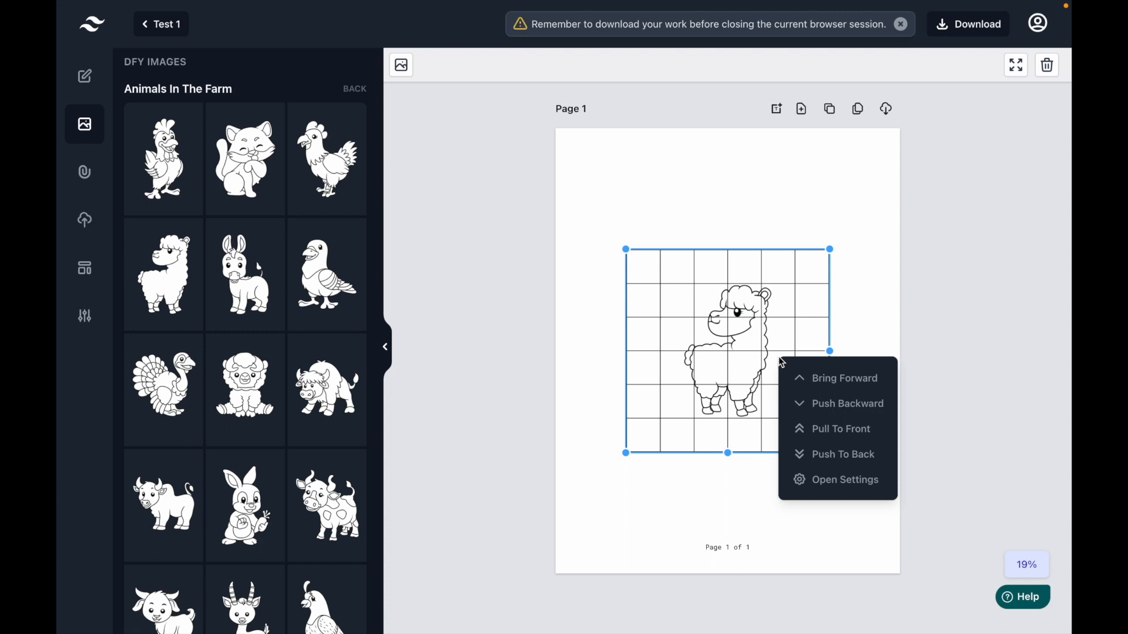
pyautogui.click(847, 489)
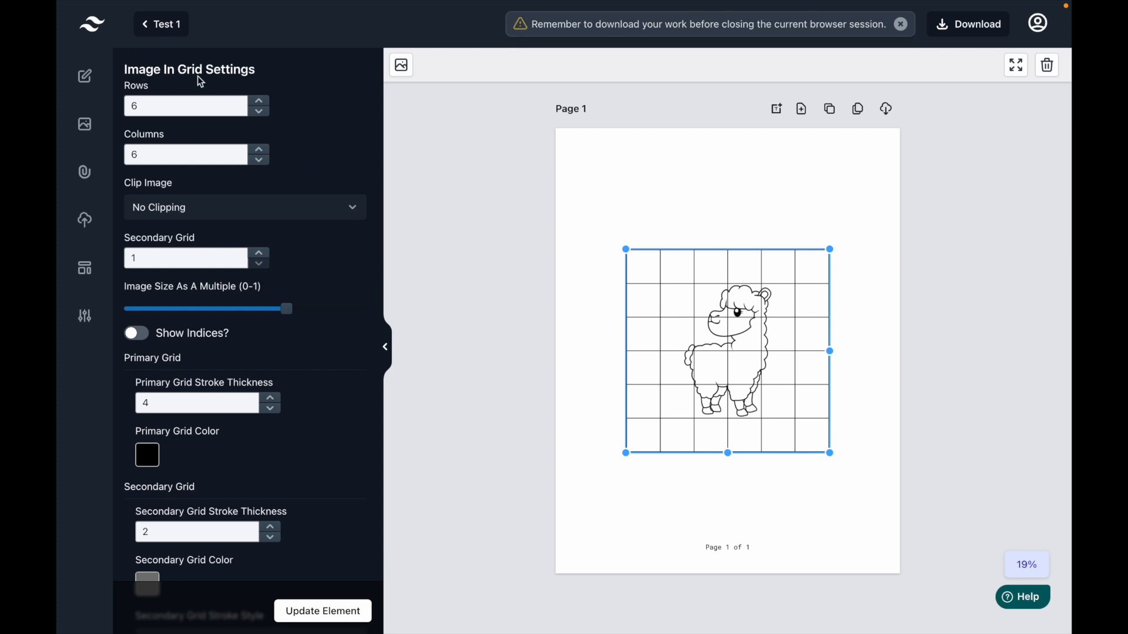
# Set the alpaca grid to 8 rows and 8 columns and update the element
pyautogui.click(134, 104)
pyautogui.write('6')
pyautogui.click(260, 103)
pyautogui.click(259, 151)
pyautogui.click(260, 151)
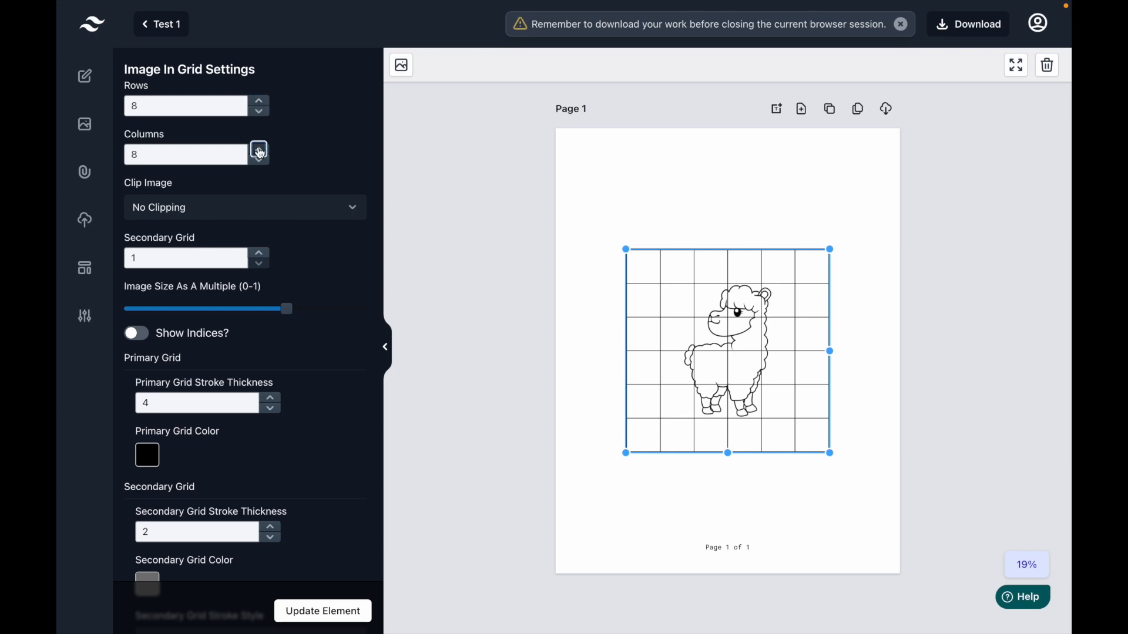
pyautogui.click(308, 619)
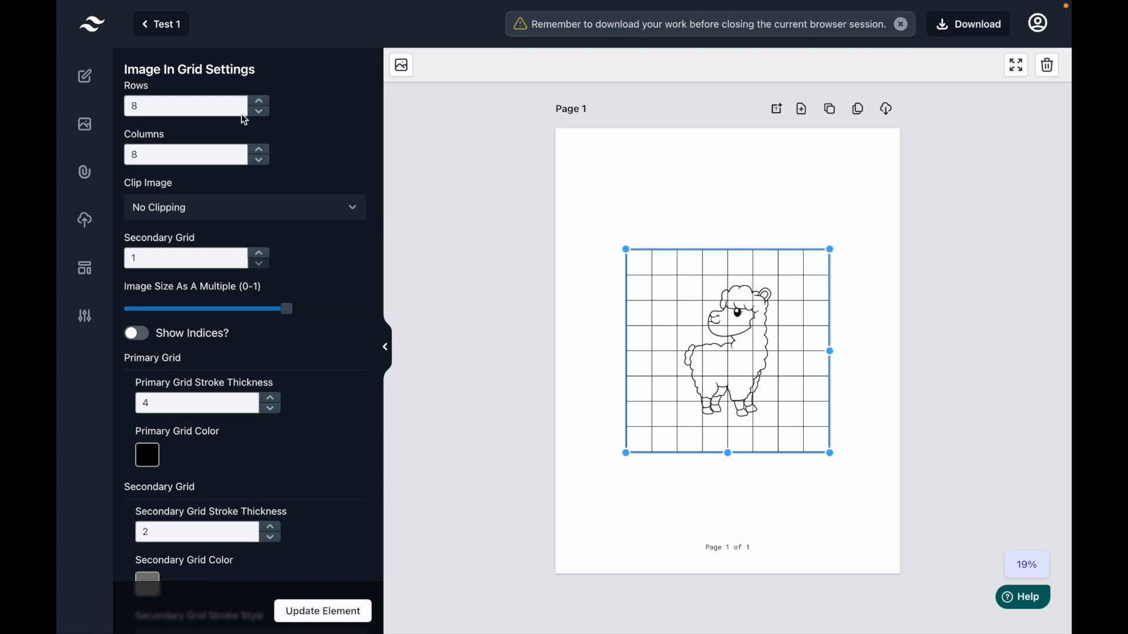
# Reduce the alpaca grid to 5 rows and 5 columns and update the element
pyautogui.click(260, 112)
pyautogui.click(259, 112)
pyautogui.click(260, 160)
pyautogui.click(259, 160)
pyautogui.click(329, 613)
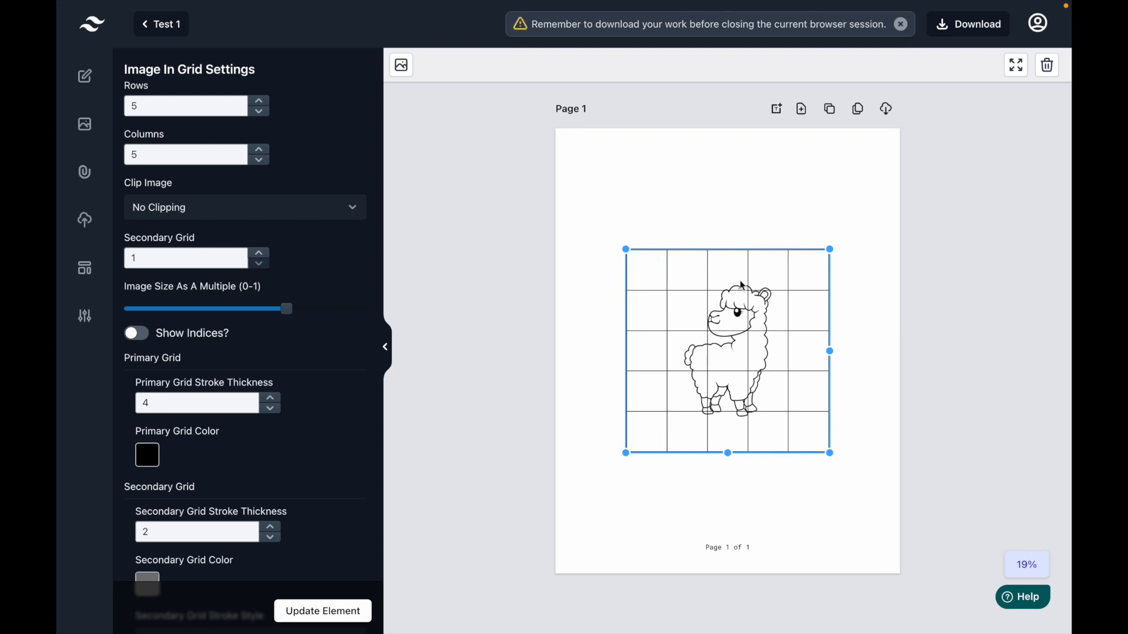
# Set the grid element's secondary grid to 4 and apply the update
pyautogui.doubleClick(262, 256)
pyautogui.click(262, 256)
pyautogui.click(311, 617)
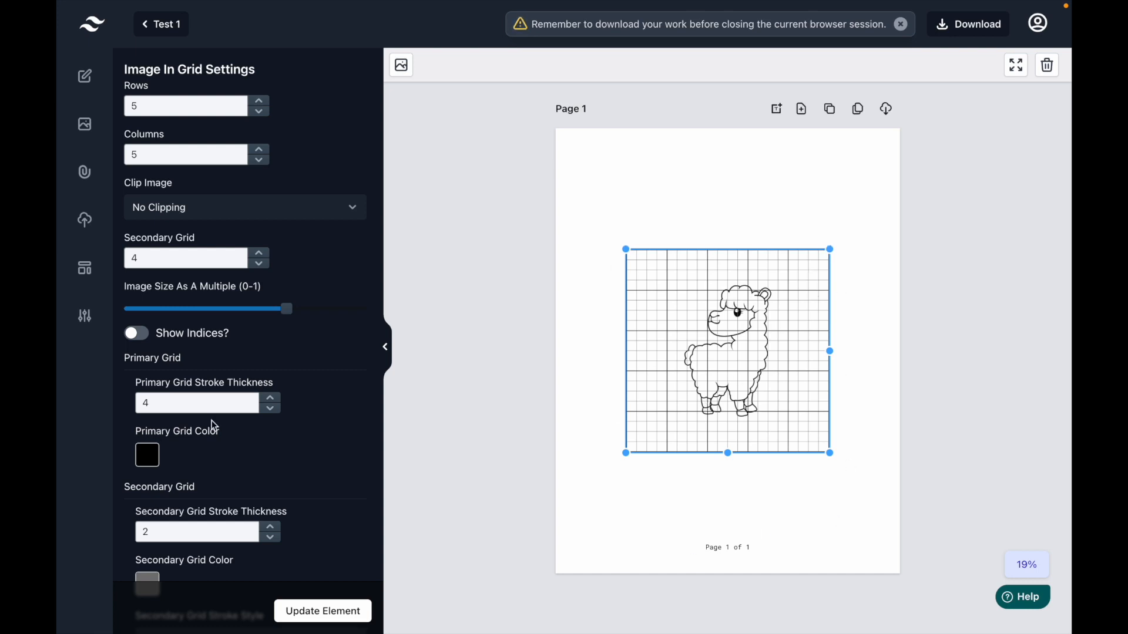
# Increase the image size multiple until the alpaca nearly fills the grid's height, updating the element
pyautogui.moveTo(286, 309); pyautogui.dragTo(335, 312)
pyautogui.click(316, 619)
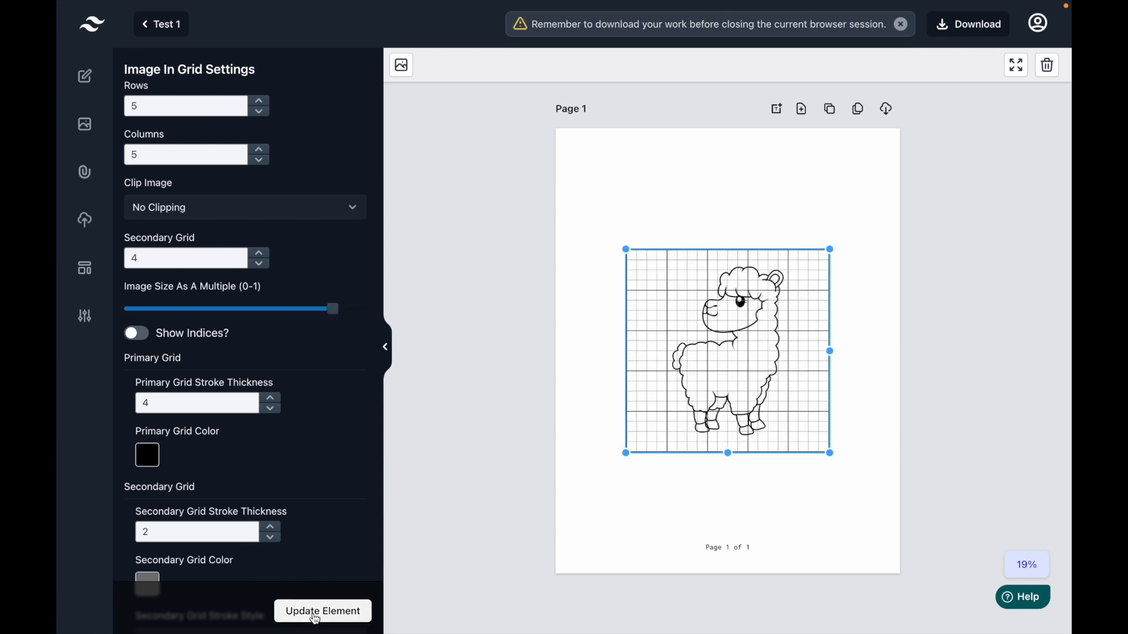
pyautogui.moveTo(330, 313); pyautogui.dragTo(341, 311)
pyautogui.click(320, 613)
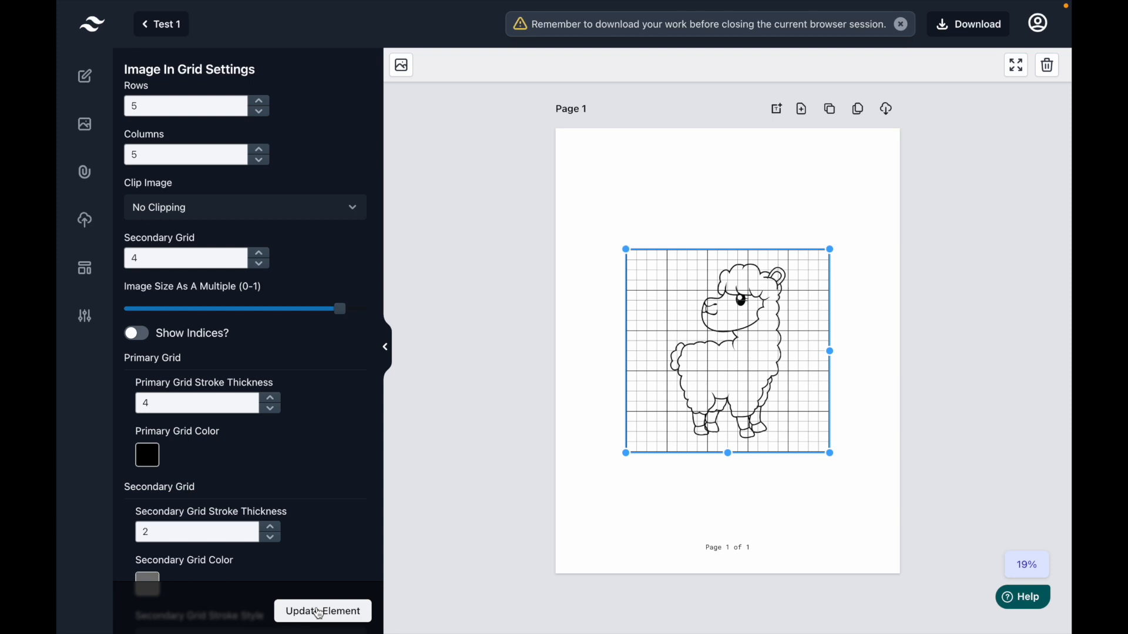
# Set the primary grid stroke thickness to 6 and update the element
pyautogui.scroll(-3, 264, 335)
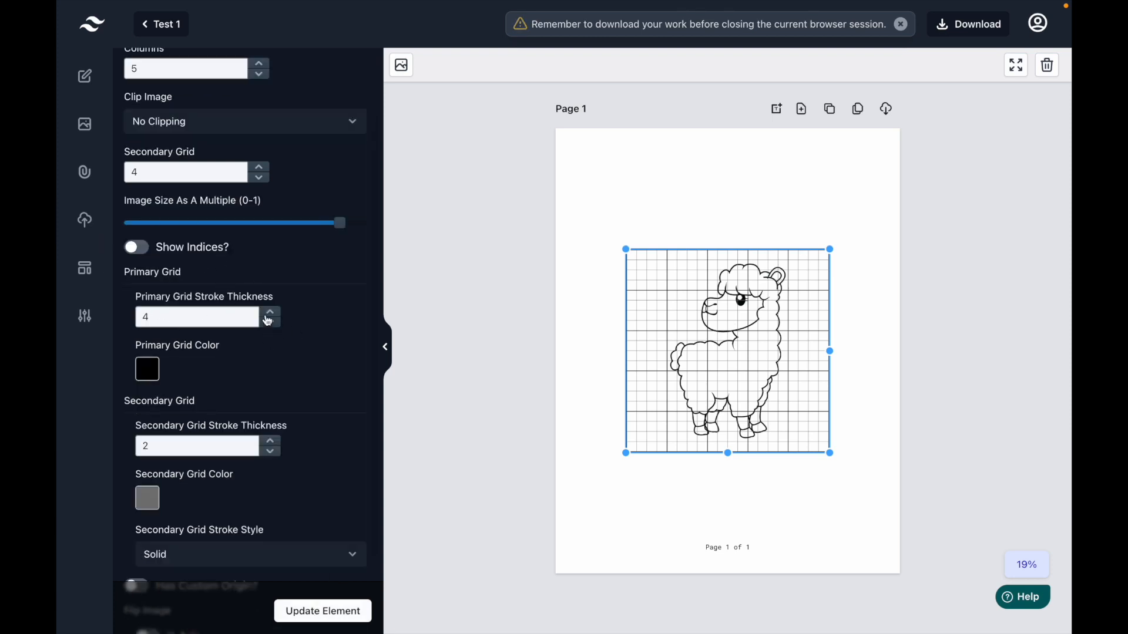
pyautogui.click(271, 313)
pyautogui.click(271, 314)
pyautogui.click(302, 611)
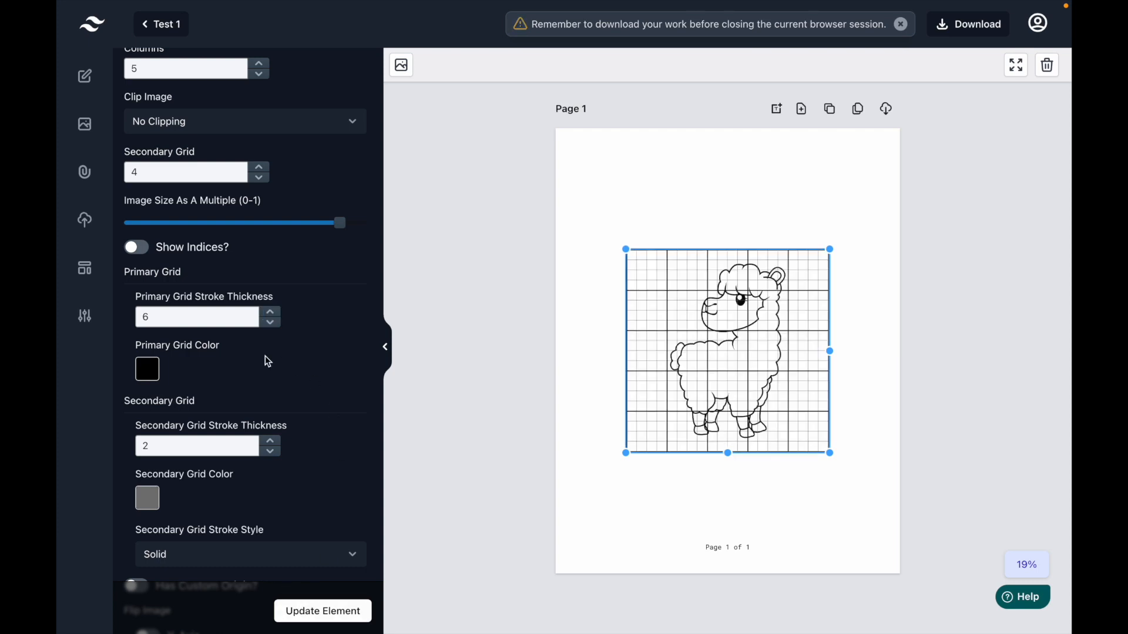
# Try purple BD10E0 as the primary grid color on the element, and restore it to black 000000
pyautogui.click(148, 370)
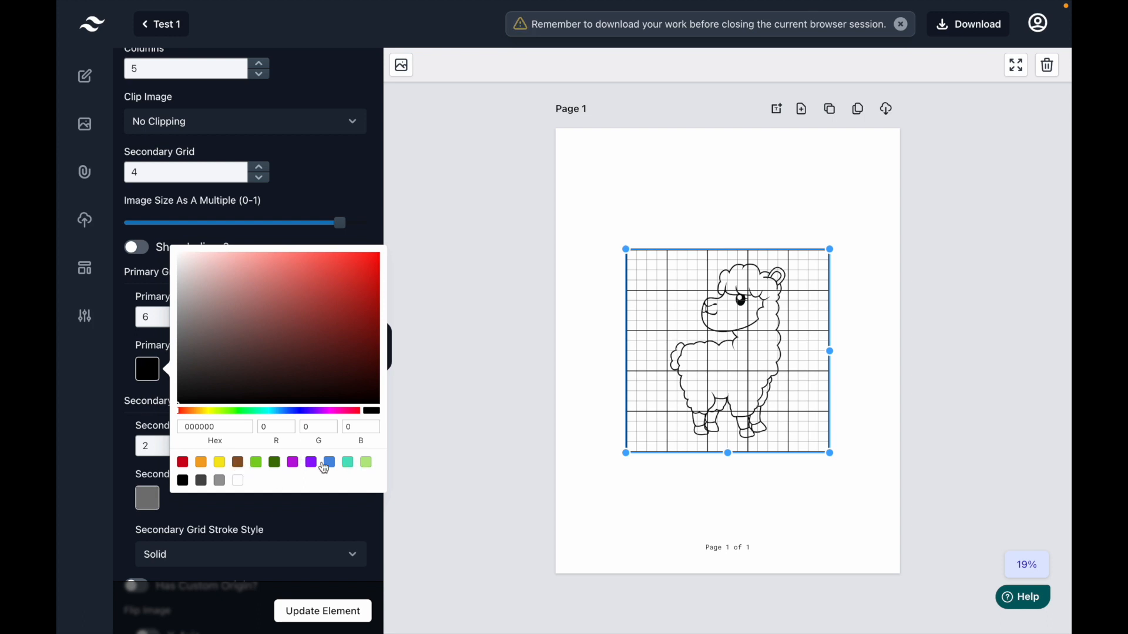
pyautogui.click(293, 464)
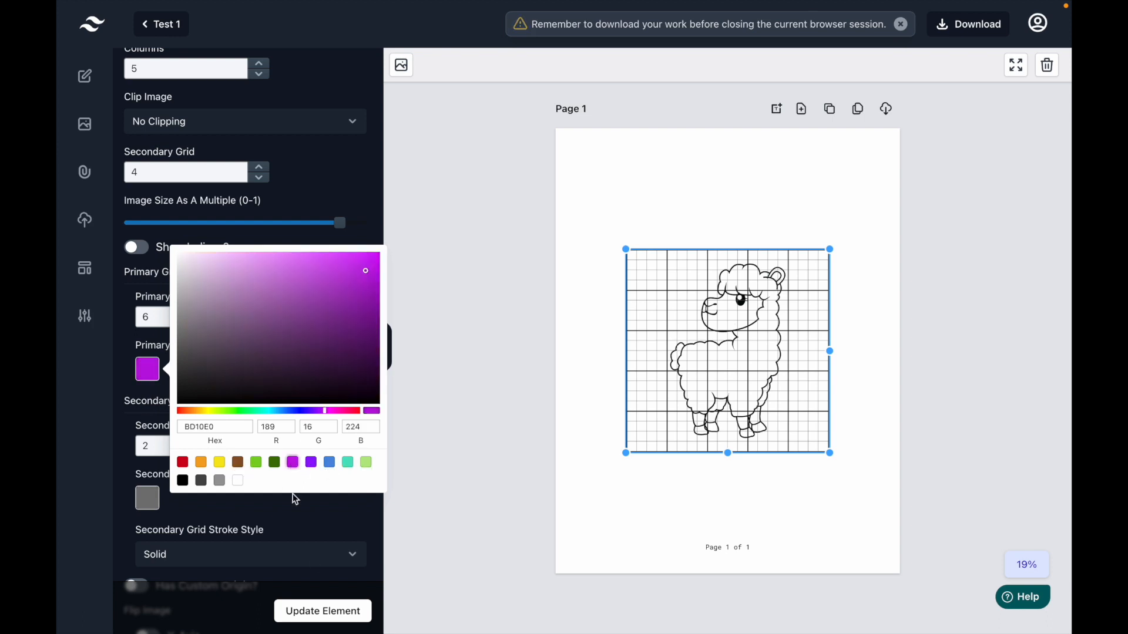
pyautogui.click(326, 612)
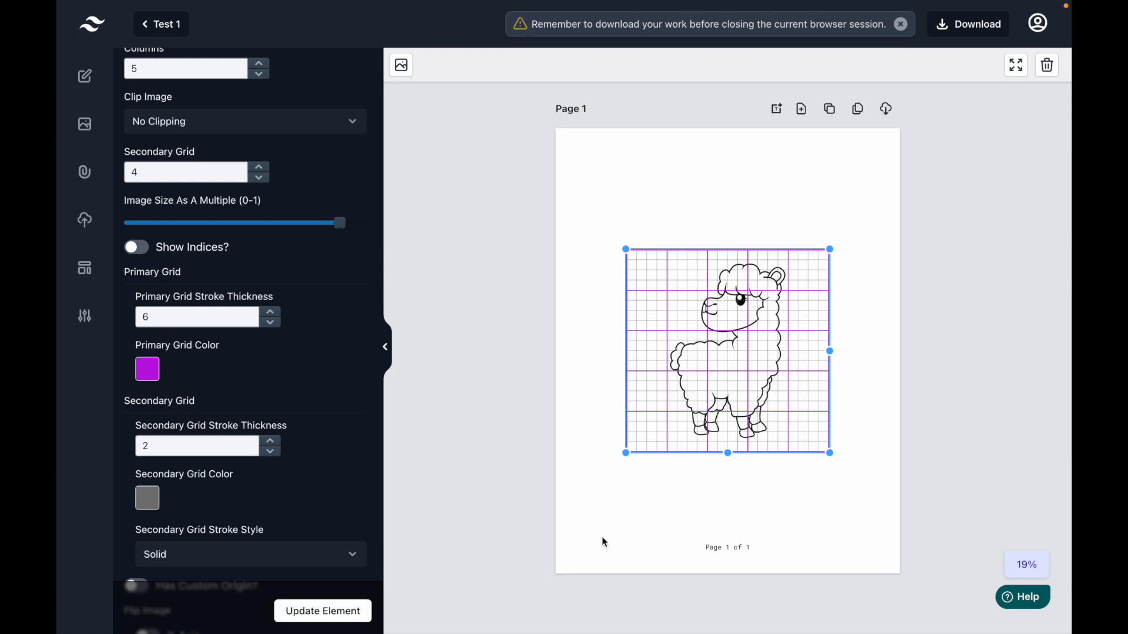
pyautogui.scroll(-2, 267, 396)
pyautogui.click(145, 303)
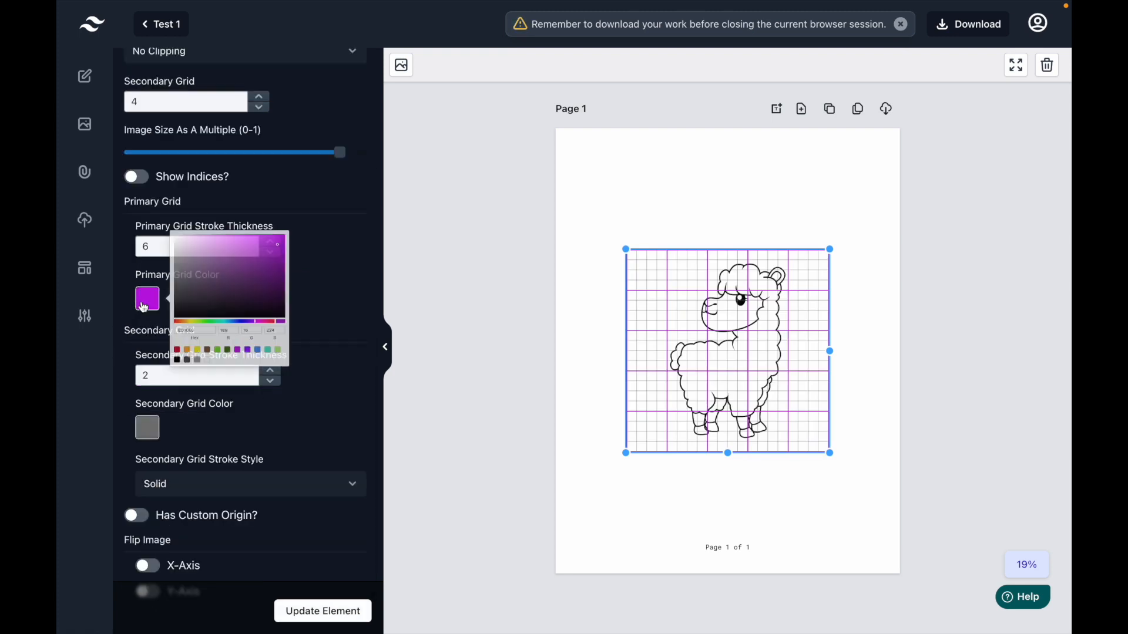
pyautogui.click(182, 410)
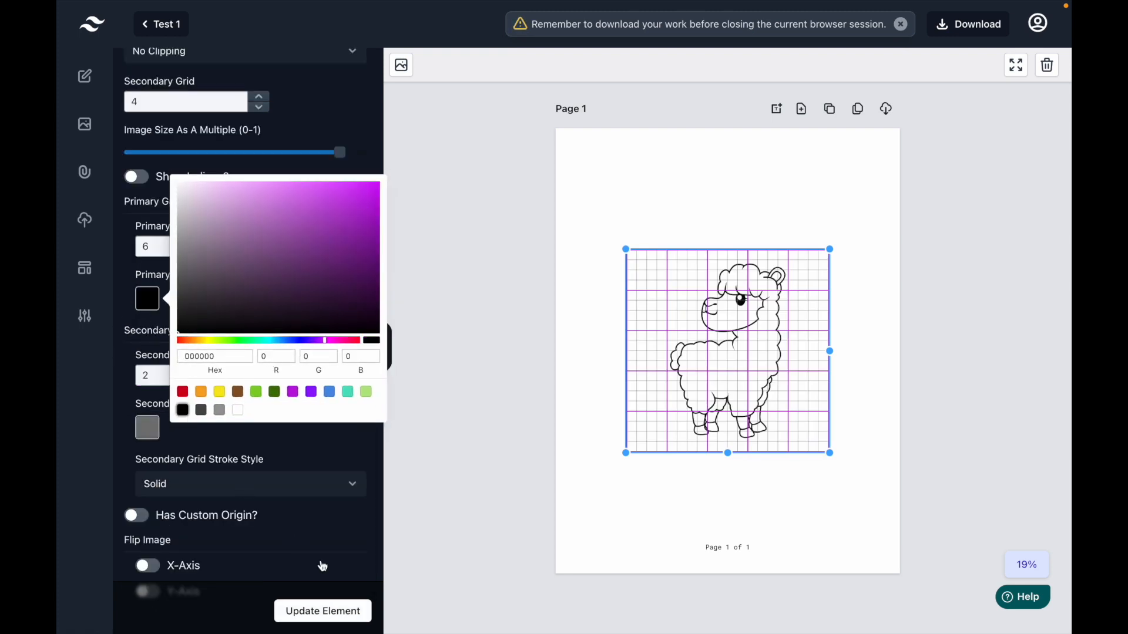
pyautogui.click(314, 609)
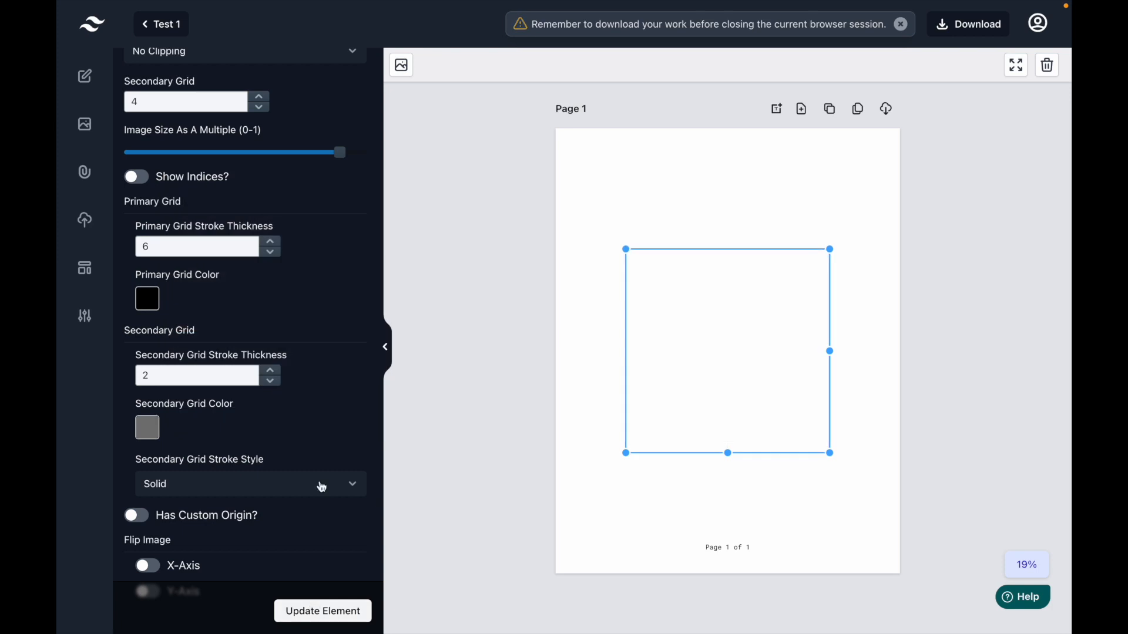
# Try a secondary grid stroke thickness of 5 on the element, and return it to 2
pyautogui.click(271, 371)
pyautogui.click(271, 371)
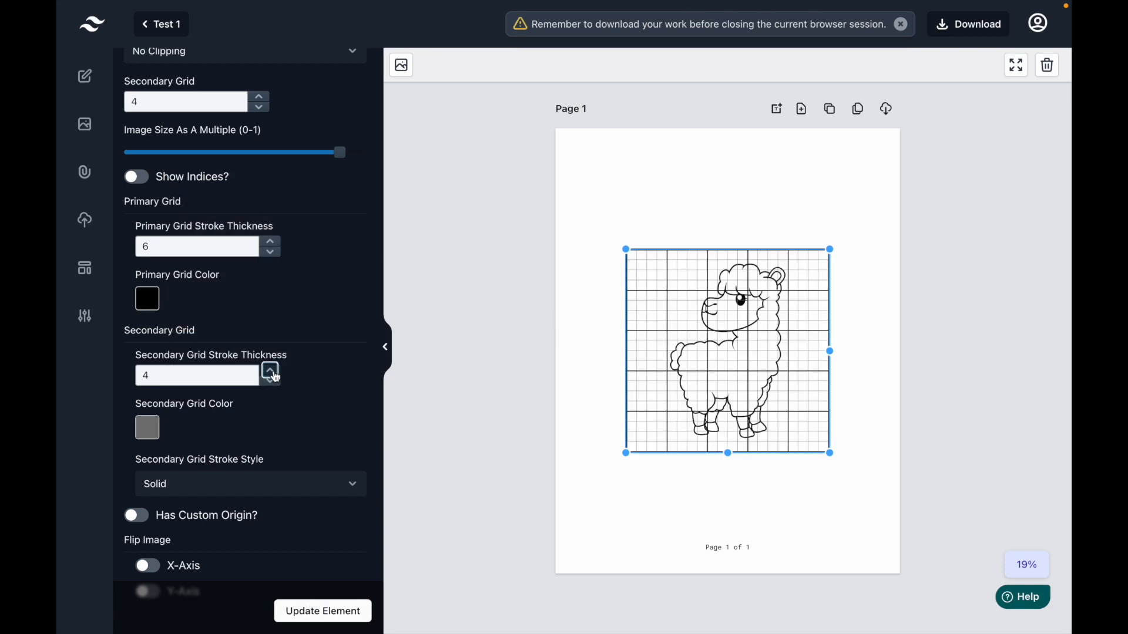
pyautogui.click(323, 616)
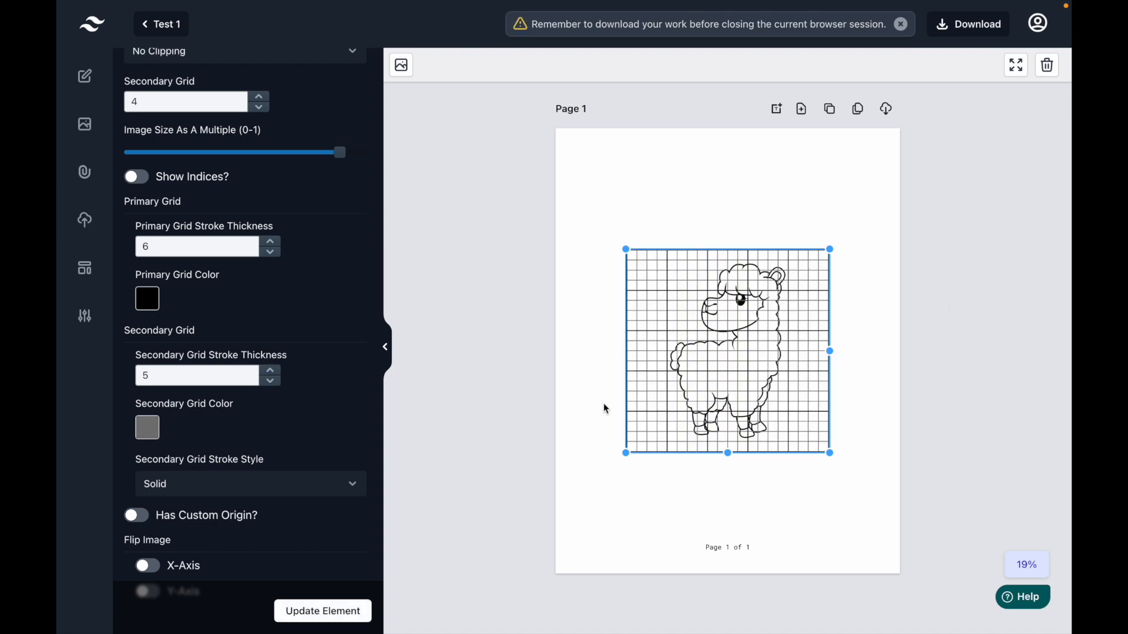
pyautogui.click(270, 382)
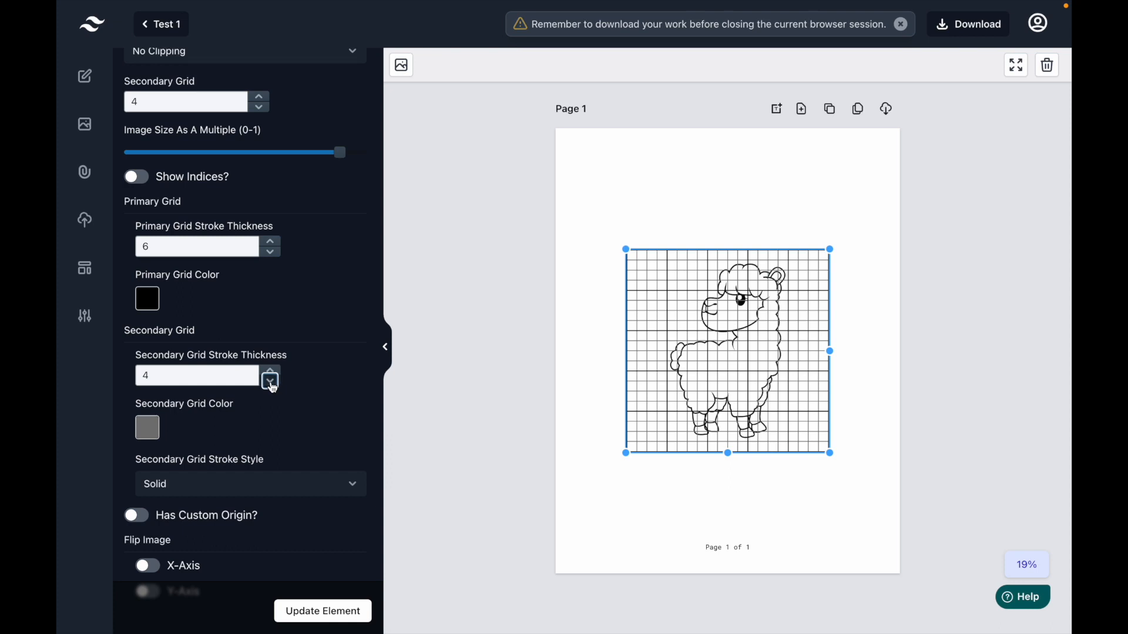
pyautogui.click(341, 610)
# Change the secondary grid color to violet 9013FE and update the element
pyautogui.click(154, 442)
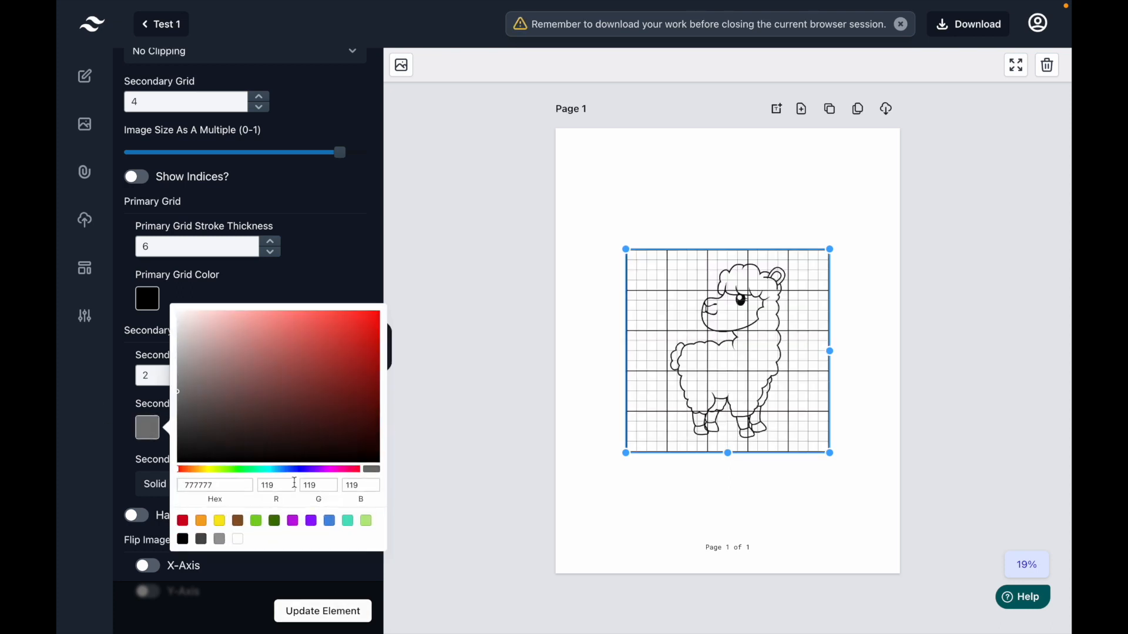
pyautogui.click(311, 521)
pyautogui.click(320, 614)
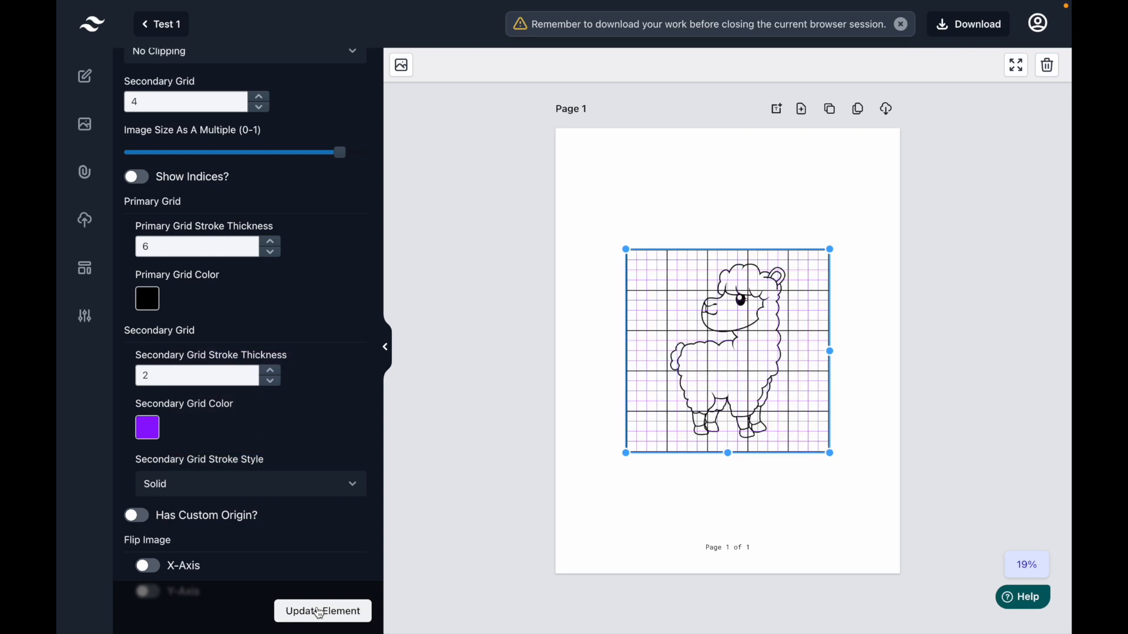
# Set the secondary grid color to the light gray preset and update the element
pyautogui.click(148, 429)
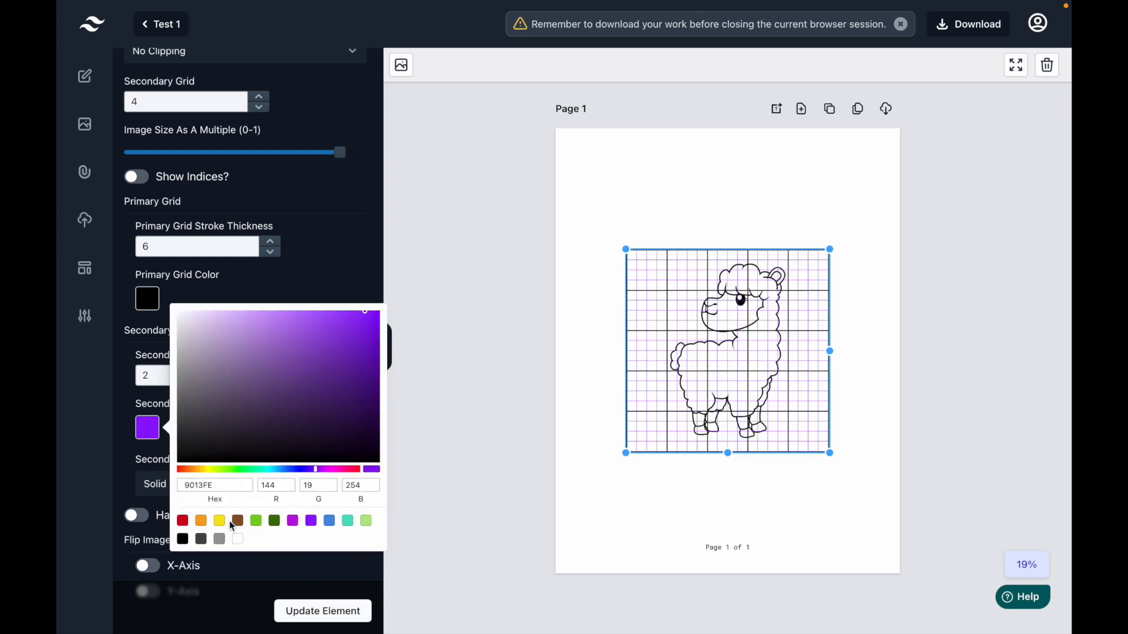
pyautogui.click(219, 540)
pyautogui.click(286, 611)
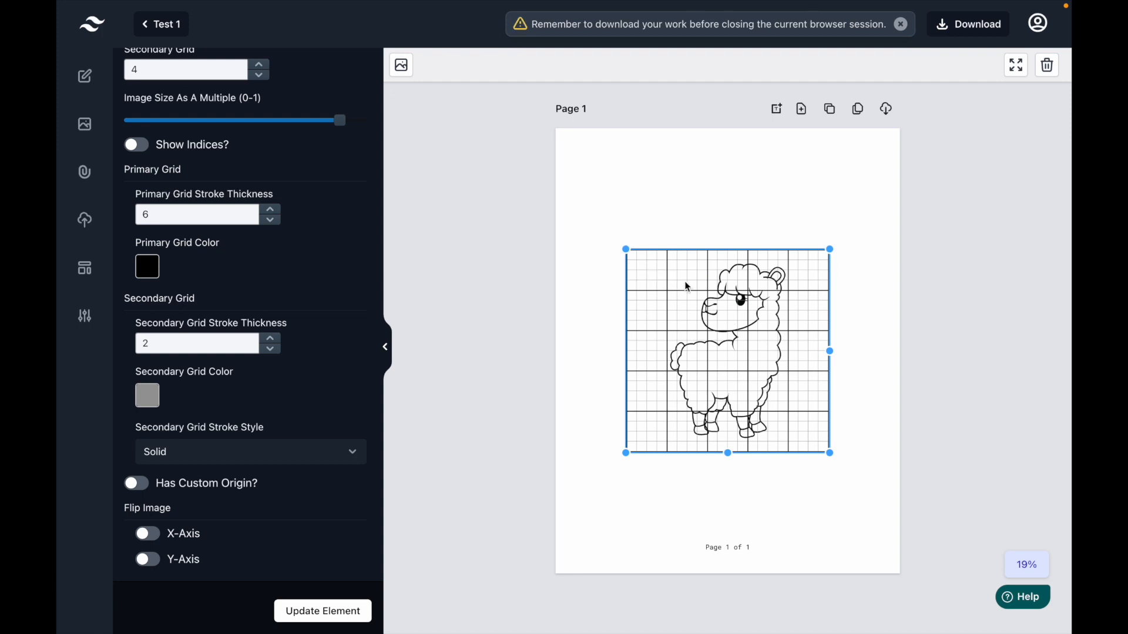
# Set the secondary grid stroke style to Dotted and update the element
pyautogui.click(258, 454)
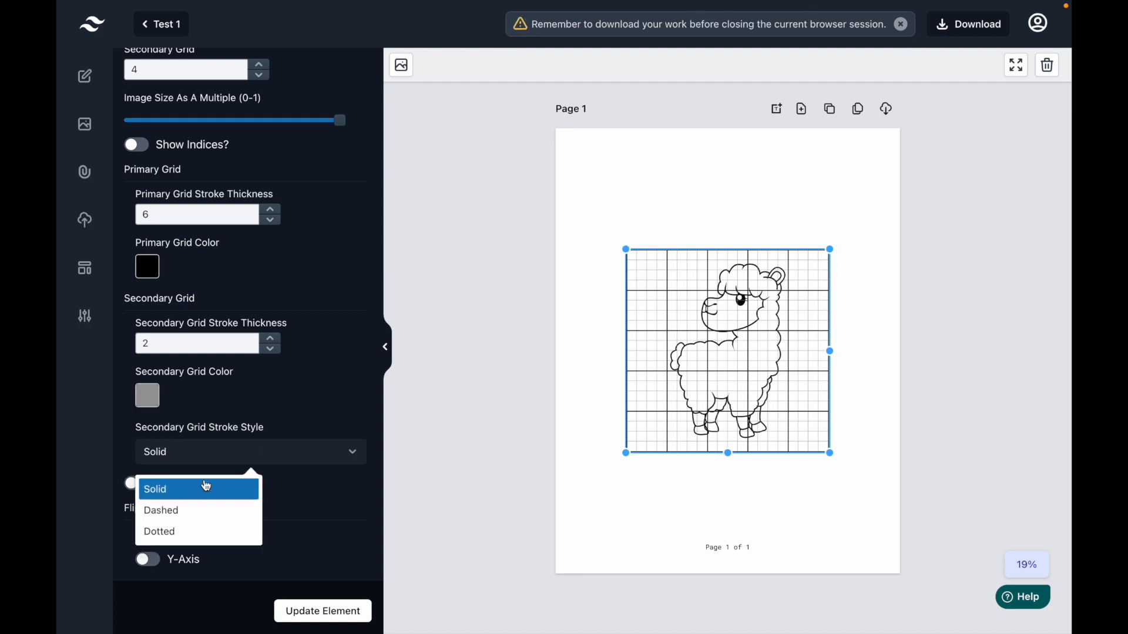
pyautogui.click(181, 510)
pyautogui.click(209, 455)
pyautogui.press('Down')
pyautogui.press('Return')
pyautogui.click(331, 612)
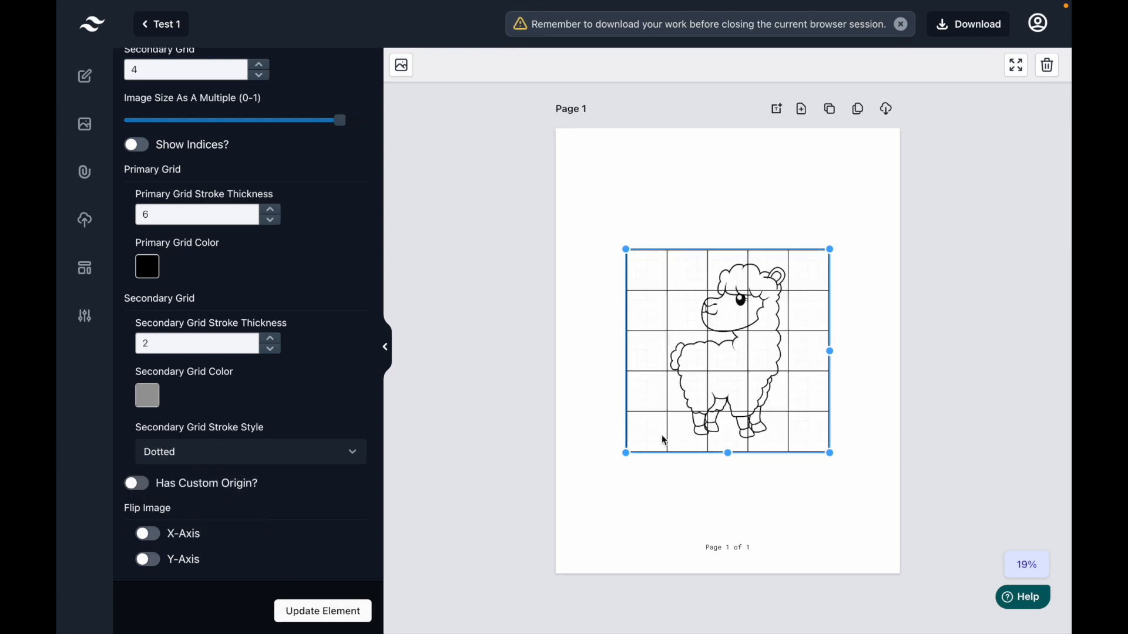
# Inspect the dotted secondary grid lines around the alpaca at 50% zoom, and return the page view to 25%
pyautogui.click(1025, 570)
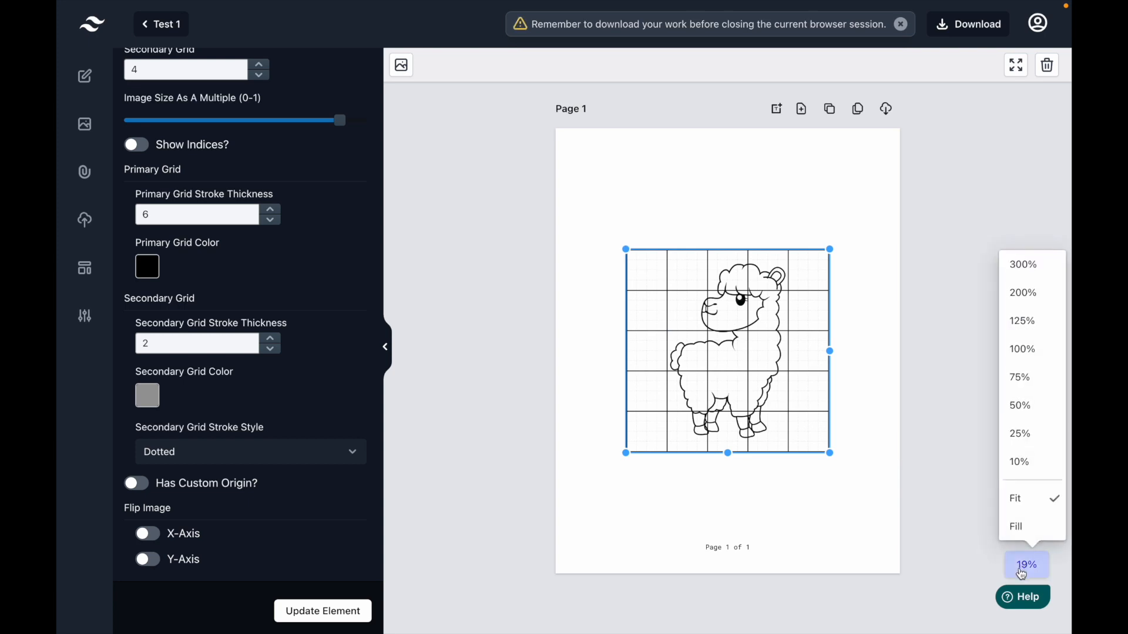
pyautogui.click(1034, 410)
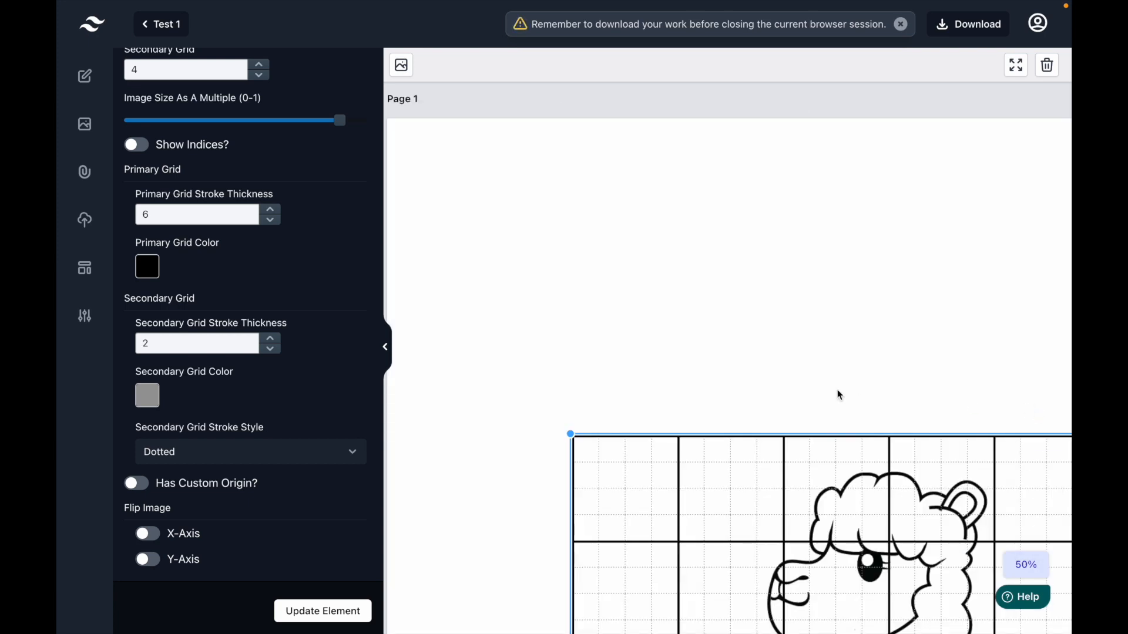
pyautogui.scroll(-5, 840, 395)
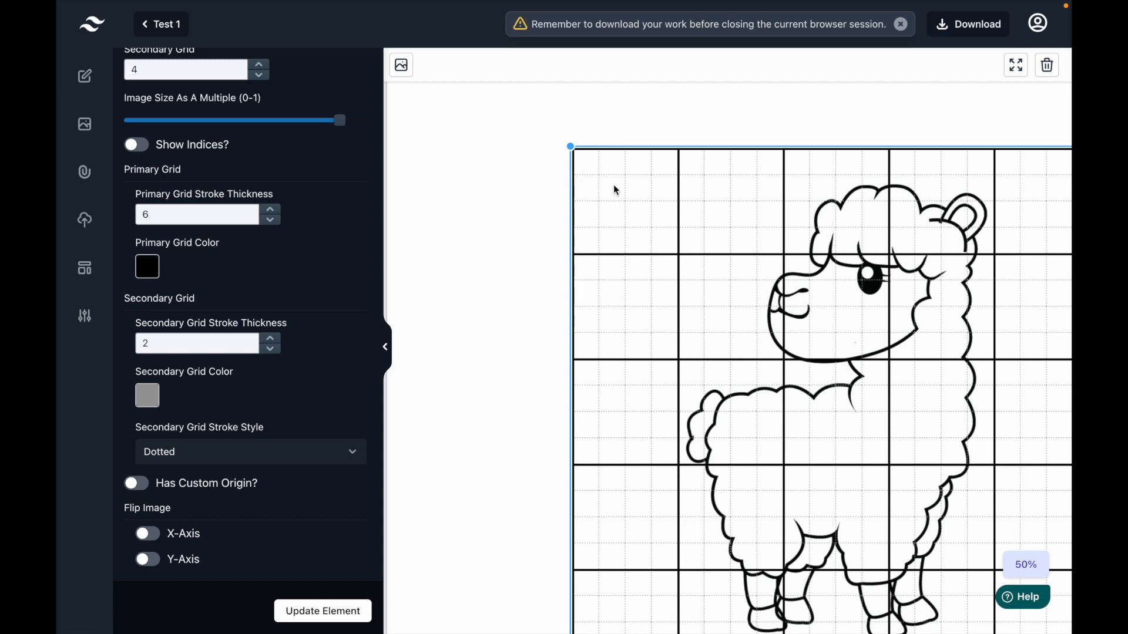
pyautogui.keyDown('ctrl'); pyautogui.scroll(-10, 513, 332); pyautogui.keyUp('ctrl')
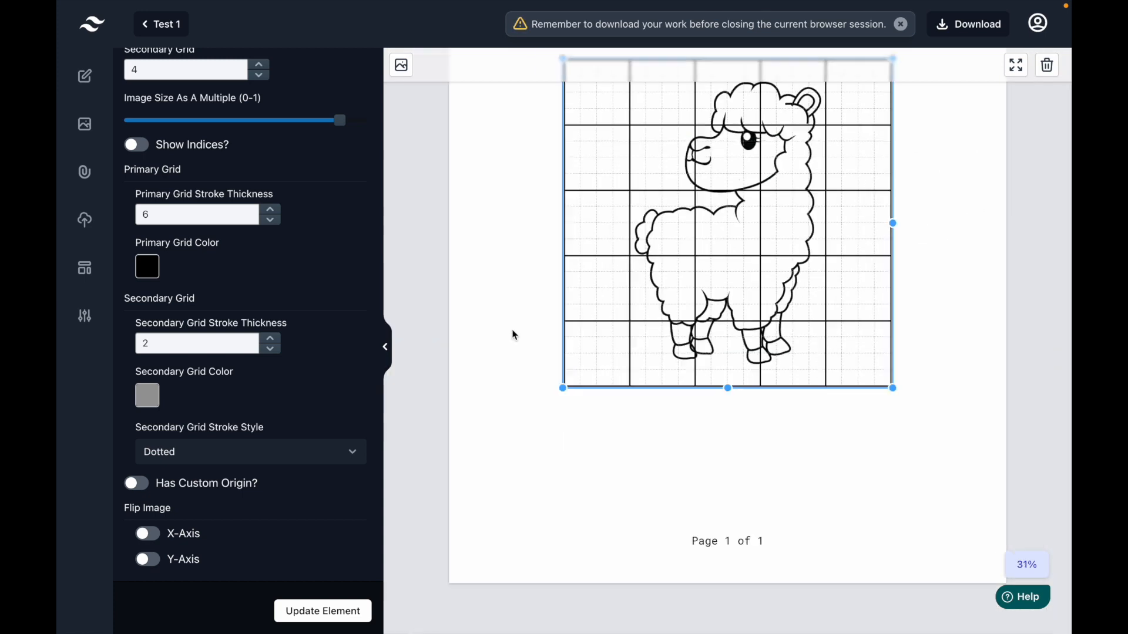
pyautogui.click(1025, 565)
pyautogui.click(1037, 461)
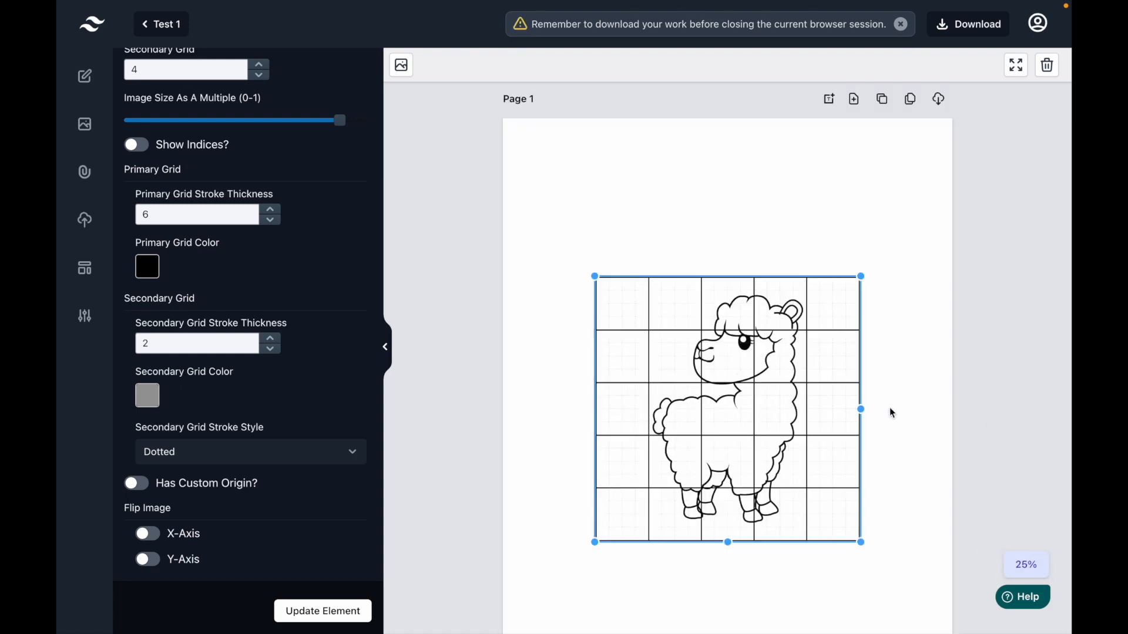
# Set the secondary grid stroke style to Dashed and update the element
pyautogui.scroll(-1, 912, 428)
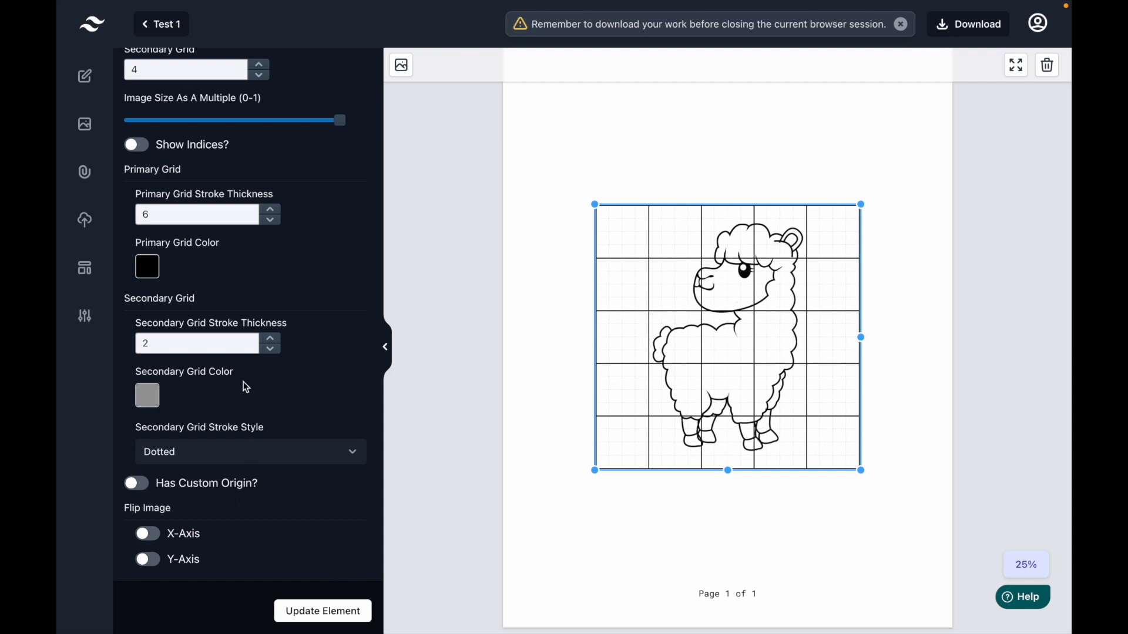
pyautogui.click(207, 452)
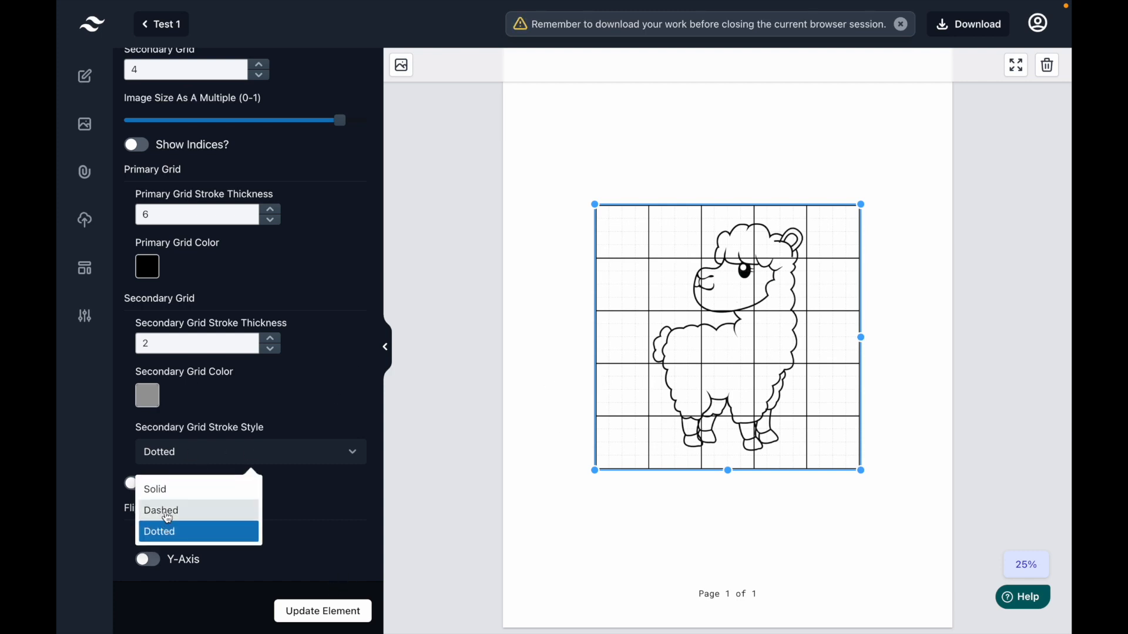
pyautogui.click(160, 508)
pyautogui.click(351, 621)
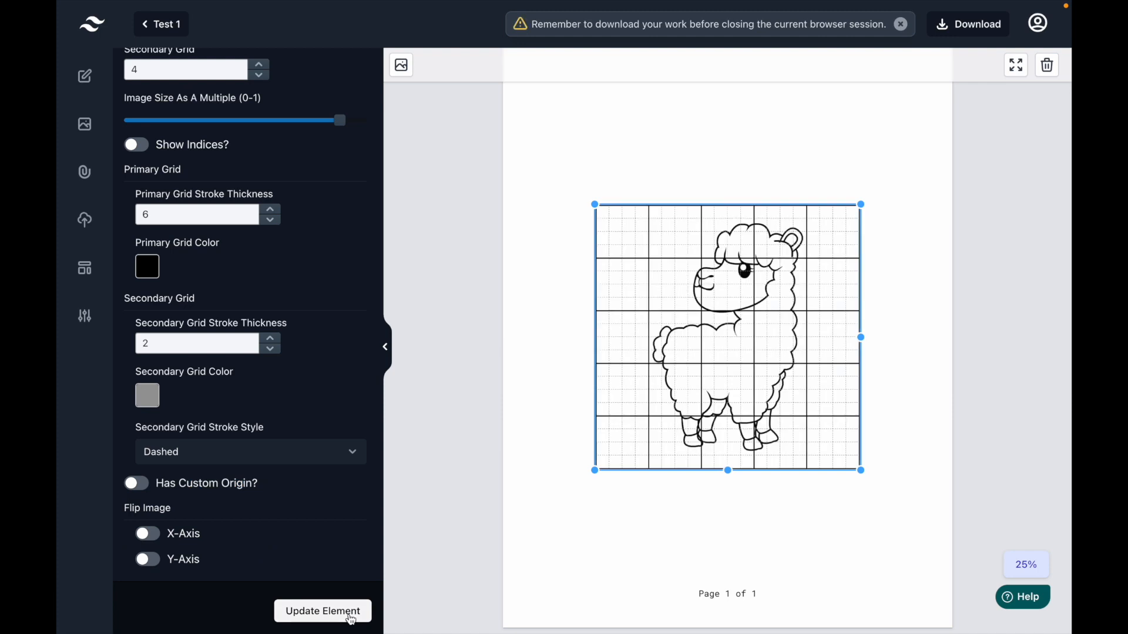
pyautogui.click(878, 501)
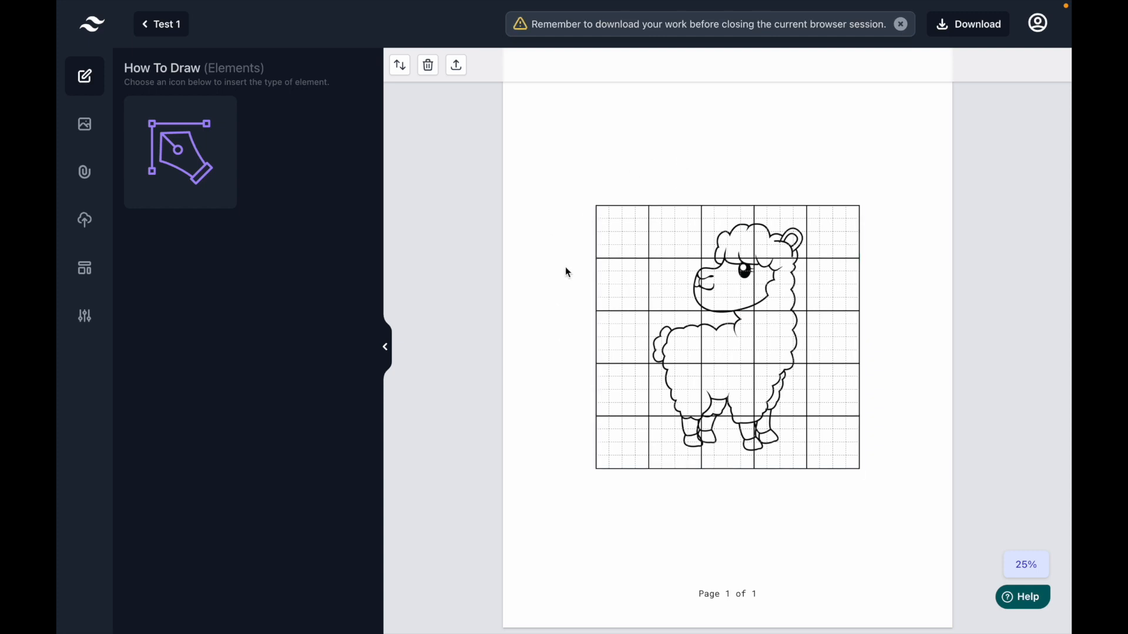
# Reopen the alpaca grid's settings, enable its row and column indices, and update the element
pyautogui.click(634, 256)
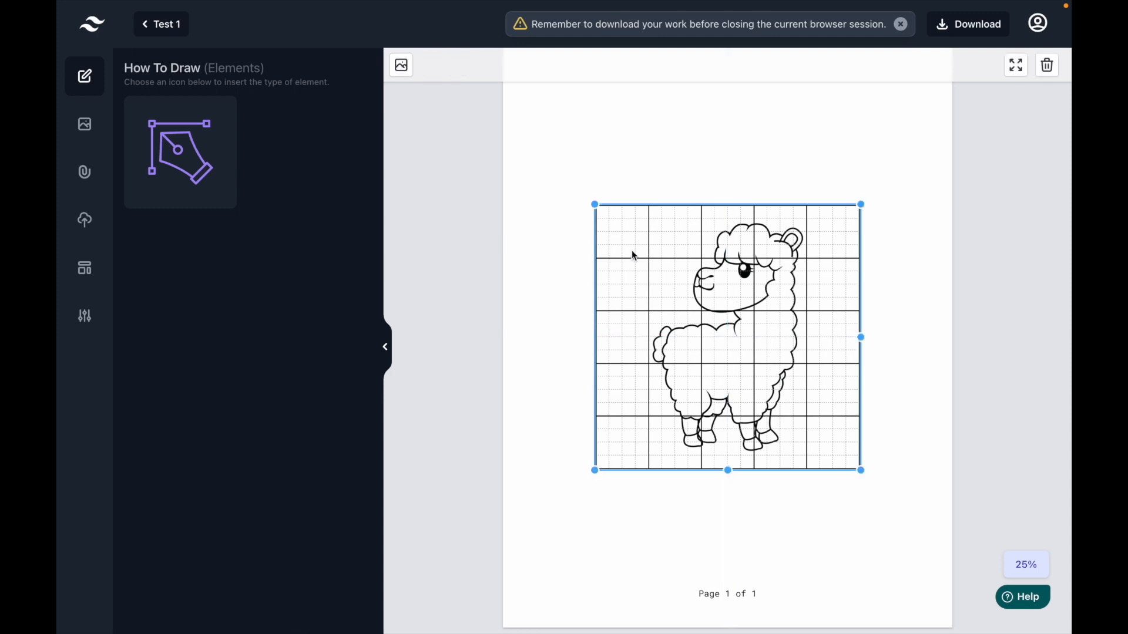
pyautogui.rightClick(633, 253)
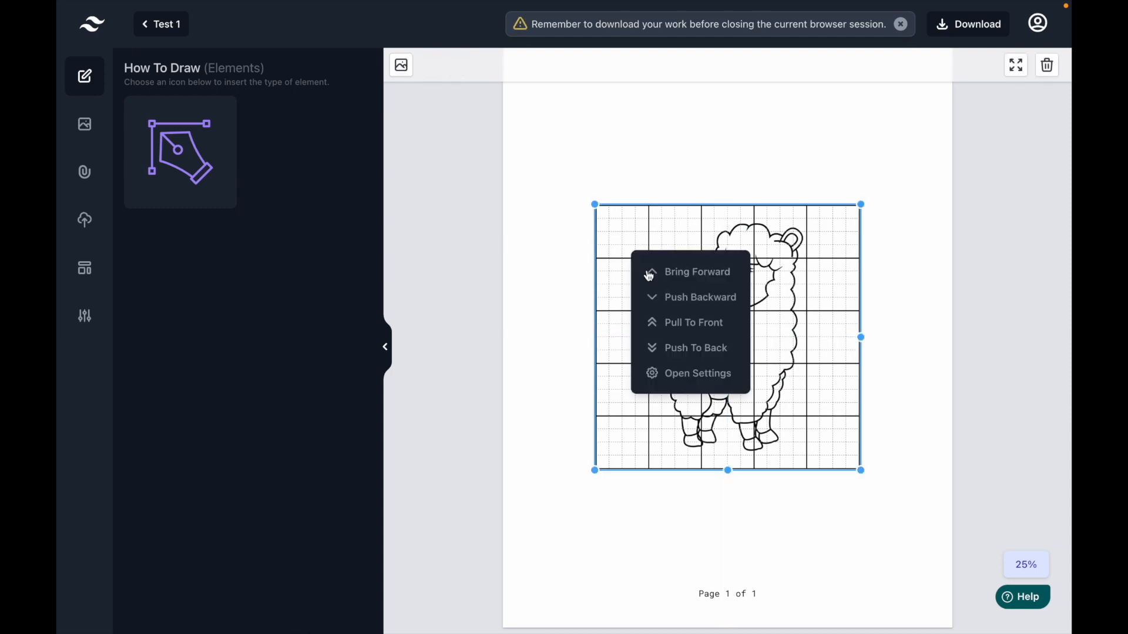
pyautogui.click(682, 372)
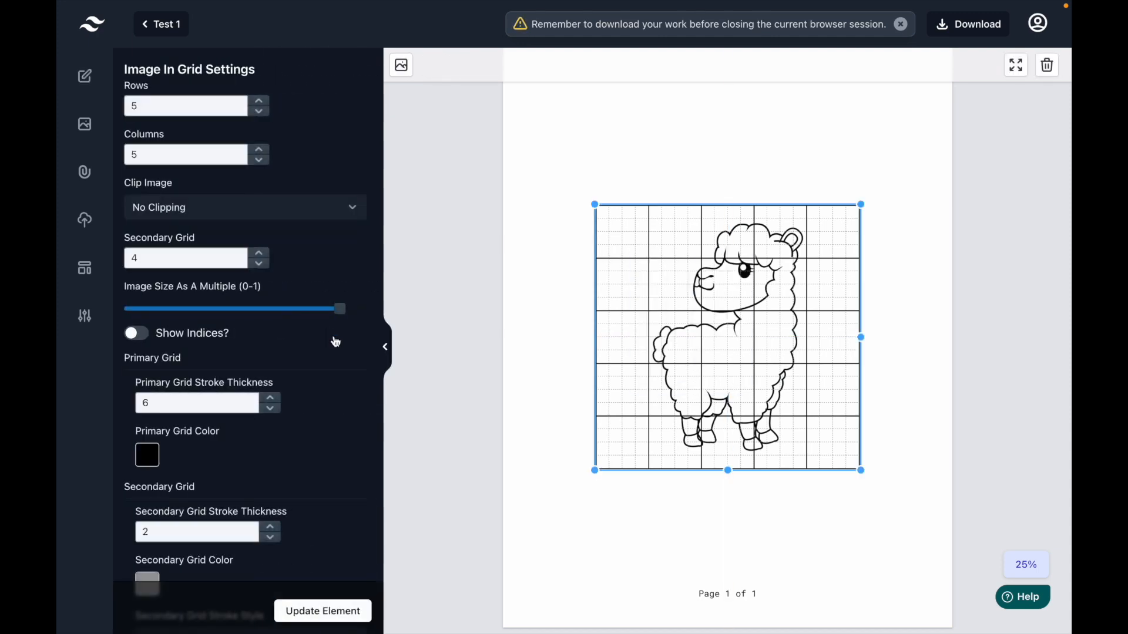
pyautogui.scroll(-1, 333, 339)
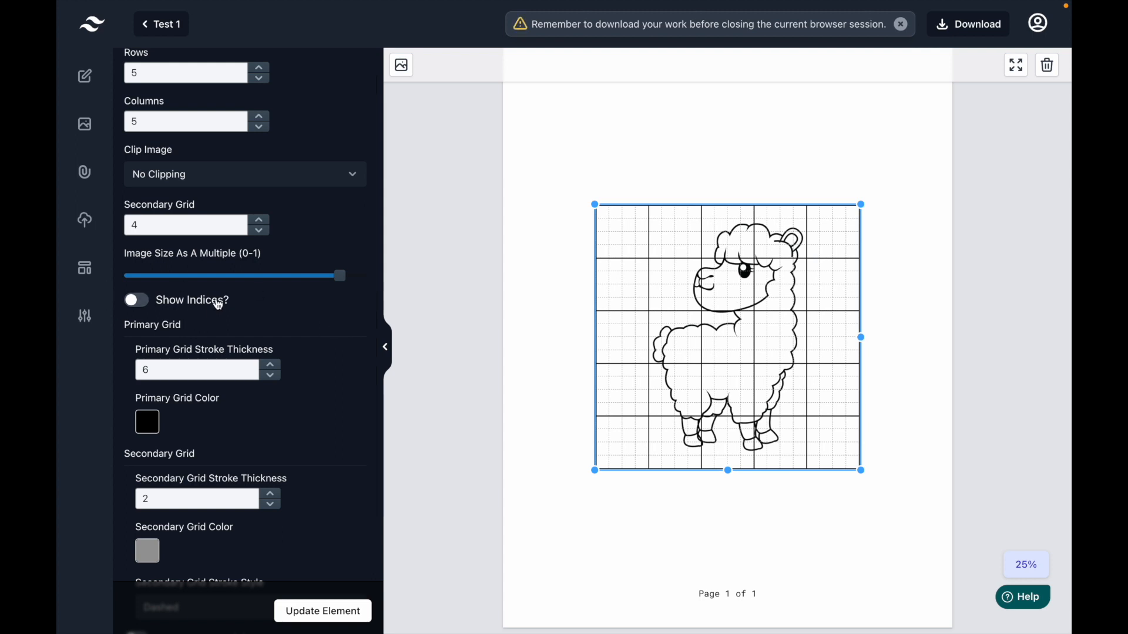
pyautogui.click(137, 302)
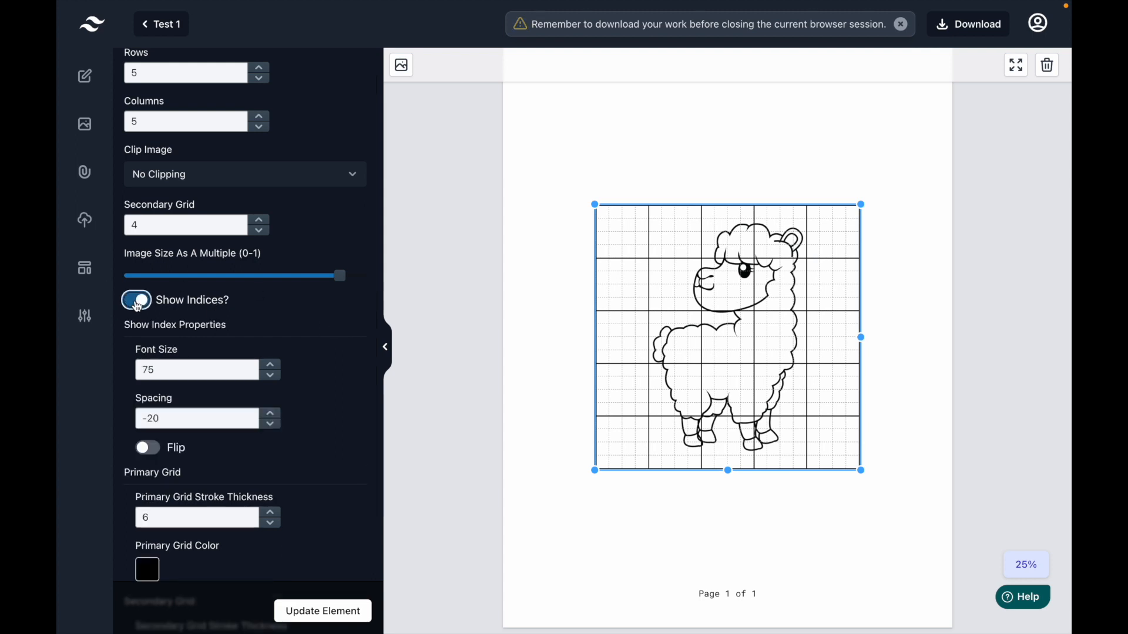
pyautogui.click(319, 617)
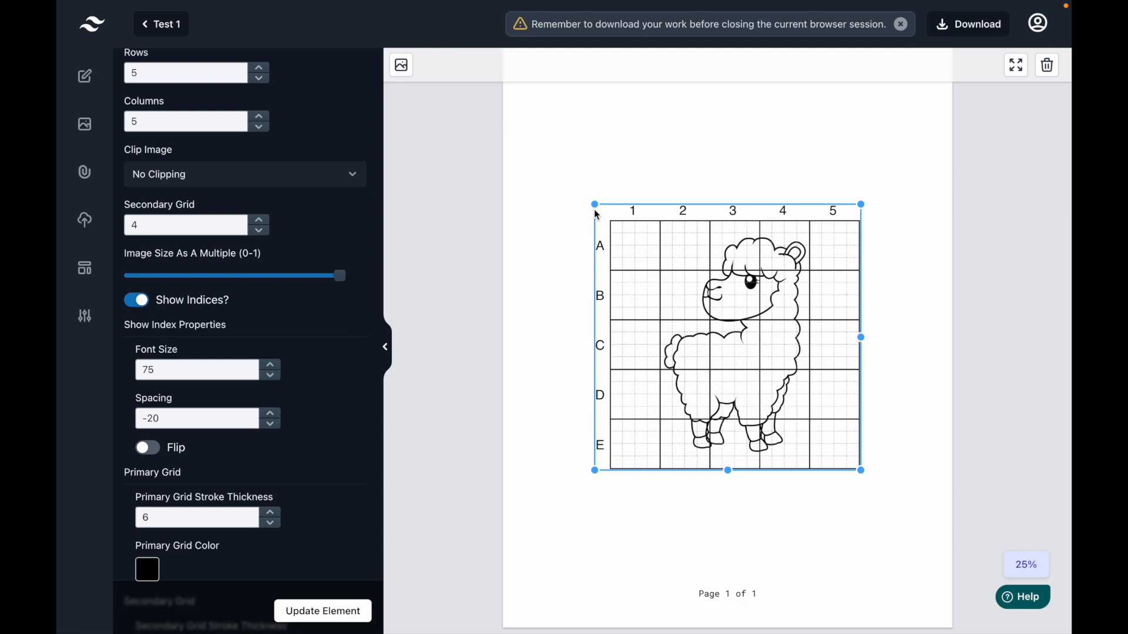
# Flip the indices so letters label the columns, set their spacing to -40, and update the element
pyautogui.click(146, 451)
pyautogui.click(311, 609)
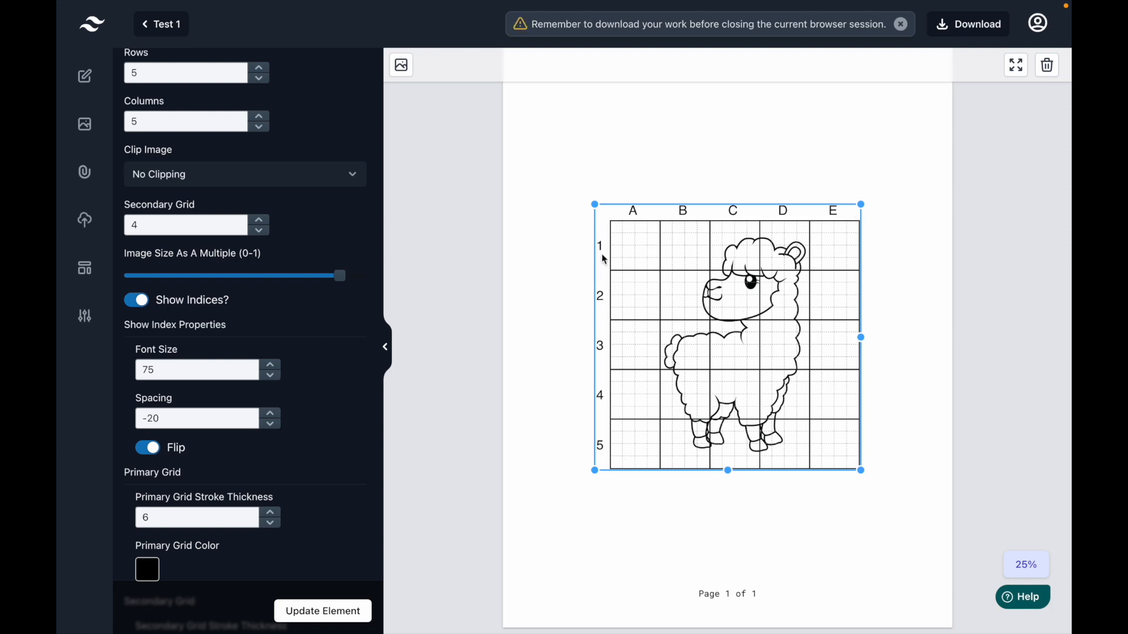
pyautogui.click(154, 419)
pyautogui.press('BackSpace')
pyautogui.write('4')
pyautogui.click(308, 612)
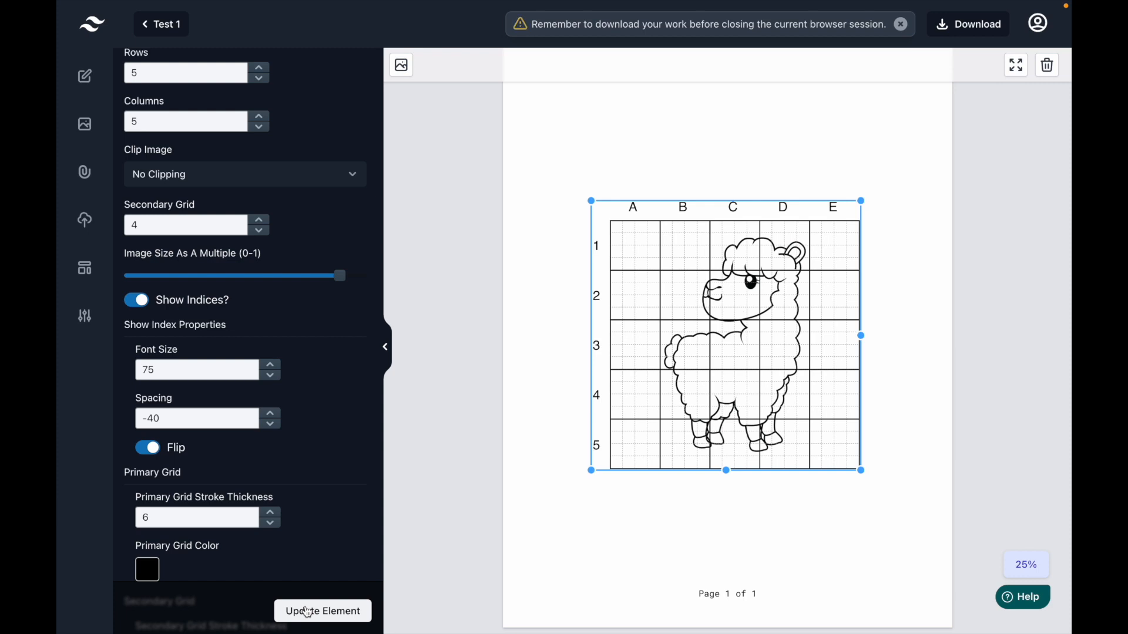
pyautogui.click(532, 405)
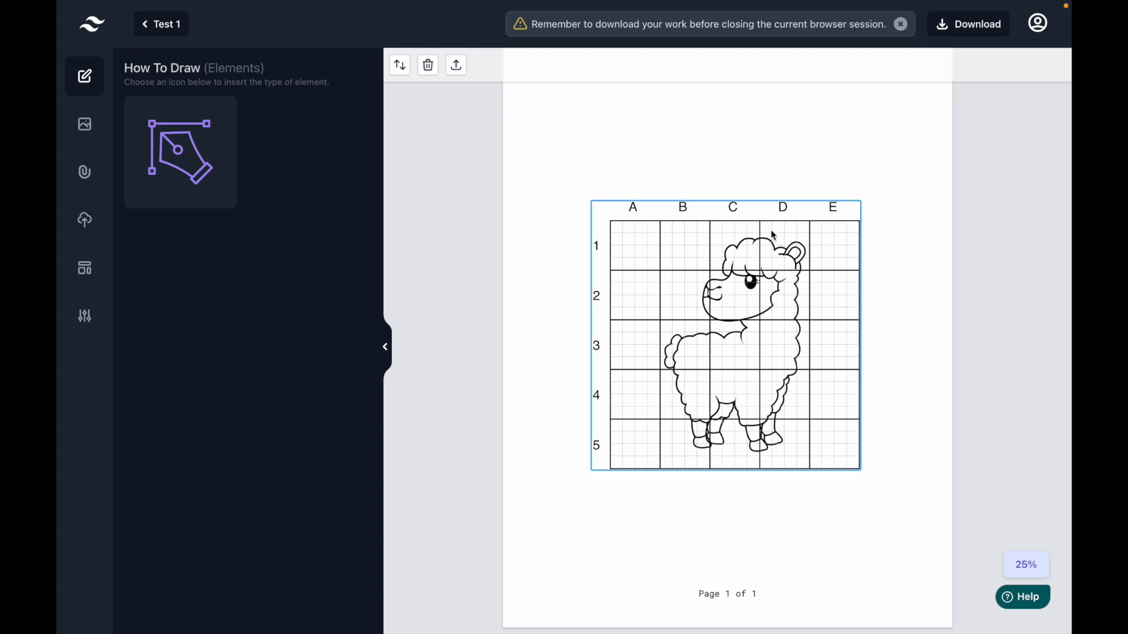
# Enlarge the alpaca grid from opposite corners to nearly the full page width and center it horizontally
pyautogui.scroll(2, 695, 183)
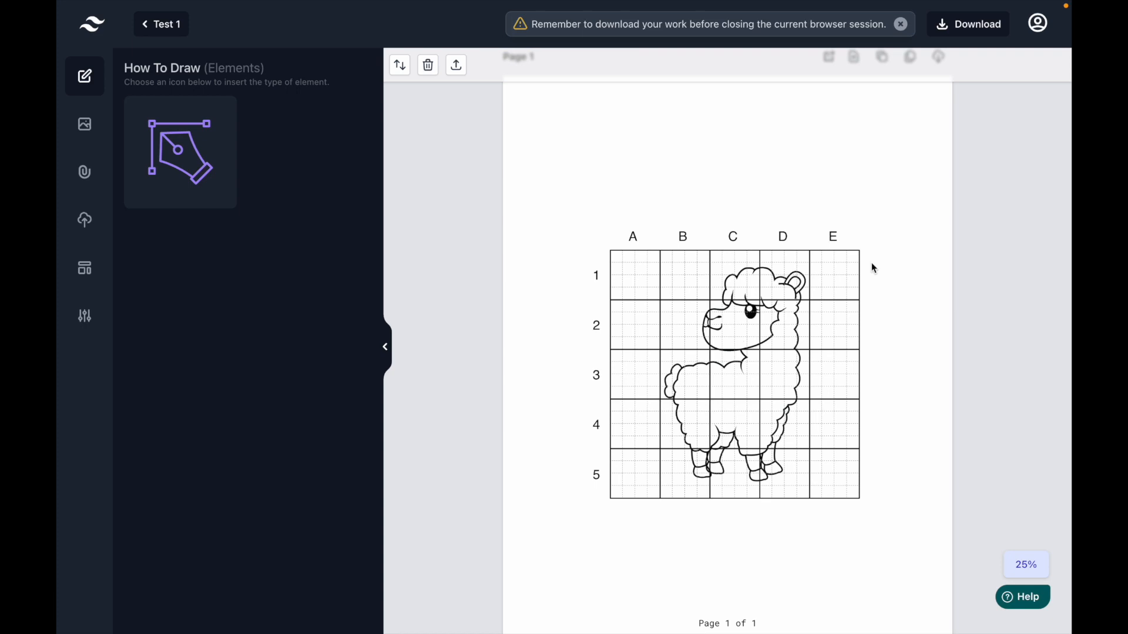
pyautogui.click(807, 248)
pyautogui.moveTo(591, 229); pyautogui.dragTo(521, 160)
pyautogui.moveTo(862, 501); pyautogui.dragTo(923, 561)
pyautogui.moveTo(795, 446)
pyautogui.mouseDown()
pyautogui.moveTo(805, 440)
pyautogui.moveTo(790, 427)
pyautogui.moveTo(802, 409)
pyautogui.moveTo(800, 446)
pyautogui.mouseUp()
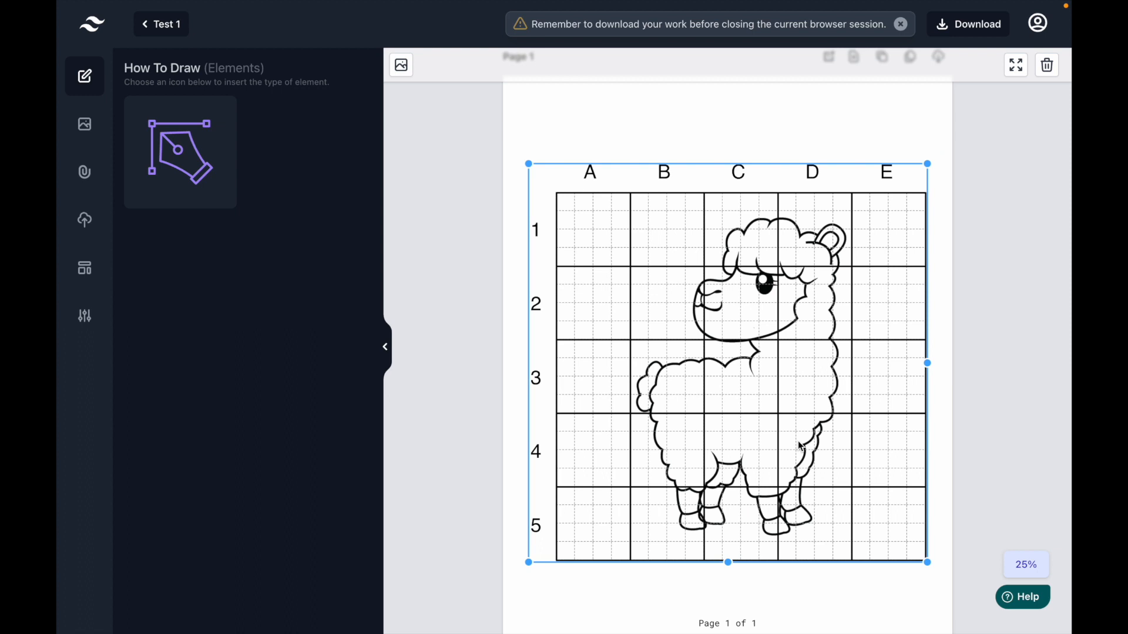
pyautogui.click(1016, 303)
# Add a text box to Page 1, place it above the grid, and center-align its text
pyautogui.scroll(1, 911, 233)
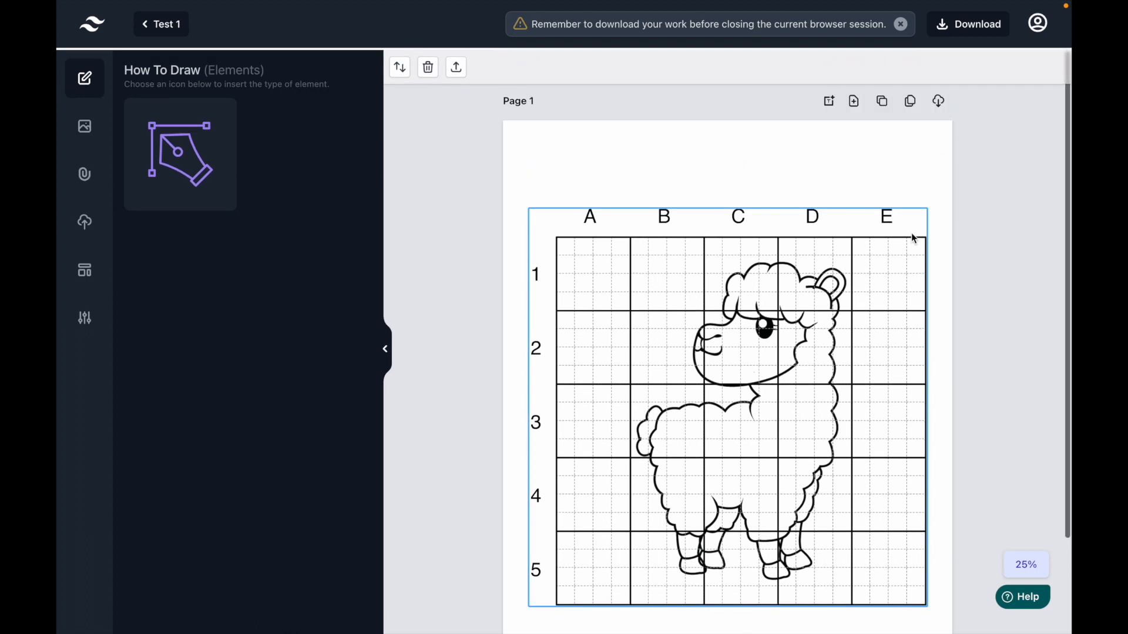
pyautogui.click(829, 99)
pyautogui.moveTo(558, 414); pyautogui.dragTo(566, 169)
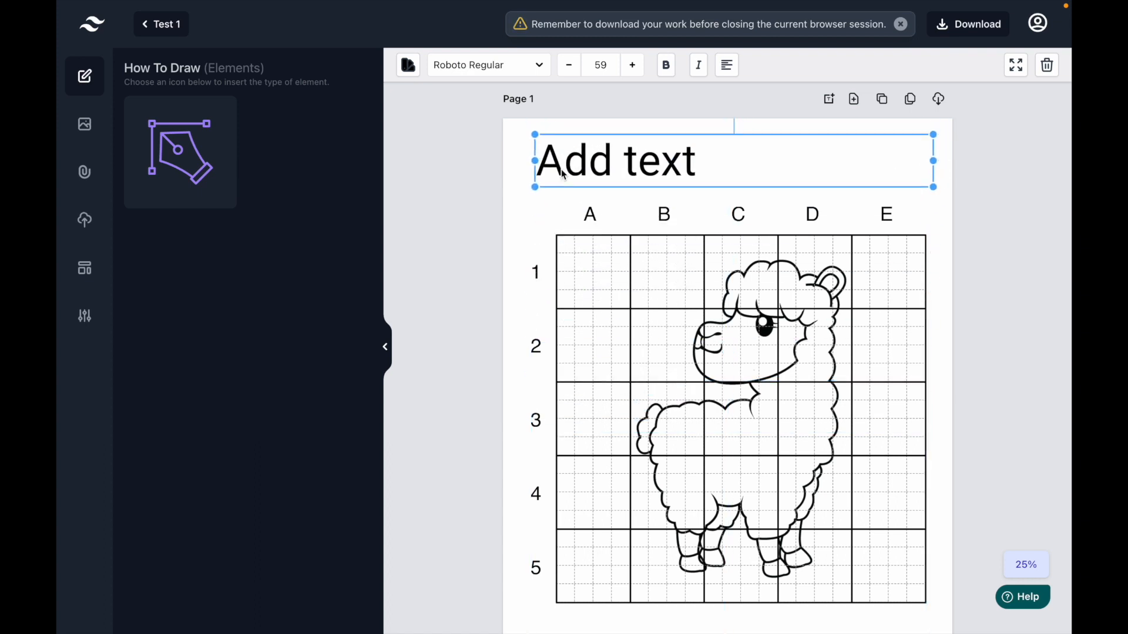
pyautogui.click(726, 64)
pyautogui.click(721, 98)
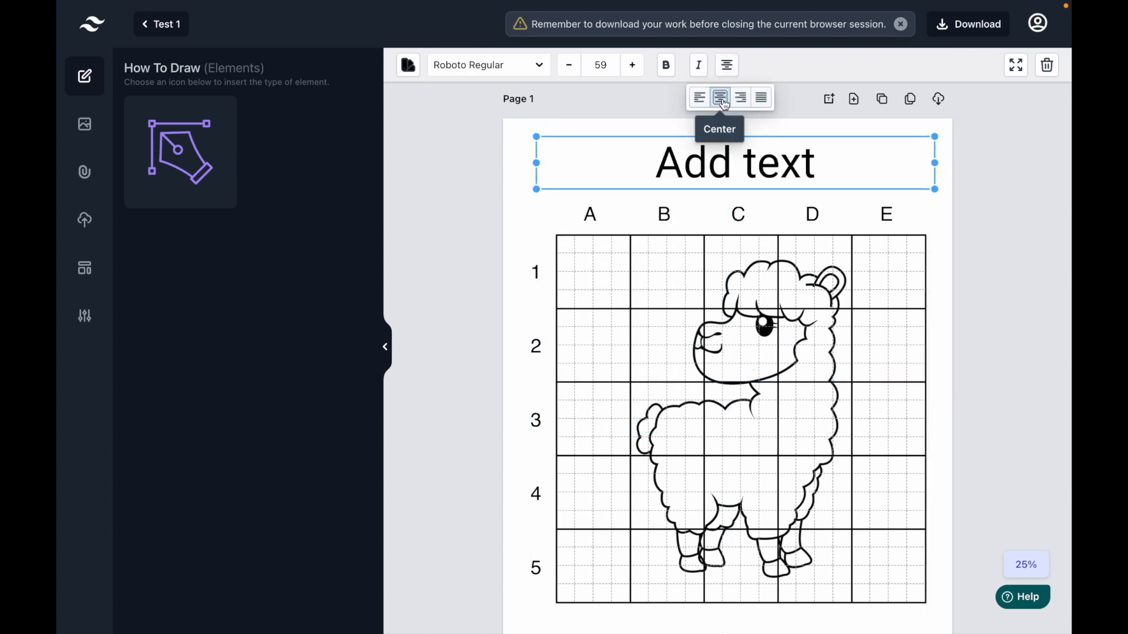
pyautogui.click(960, 213)
# Replace the placeholder text above the grid with the title "How to draw a Llama"
pyautogui.doubleClick(797, 171)
pyautogui.moveTo(734, 161); pyautogui.dragTo(536, 172)
pyautogui.click(536, 172)
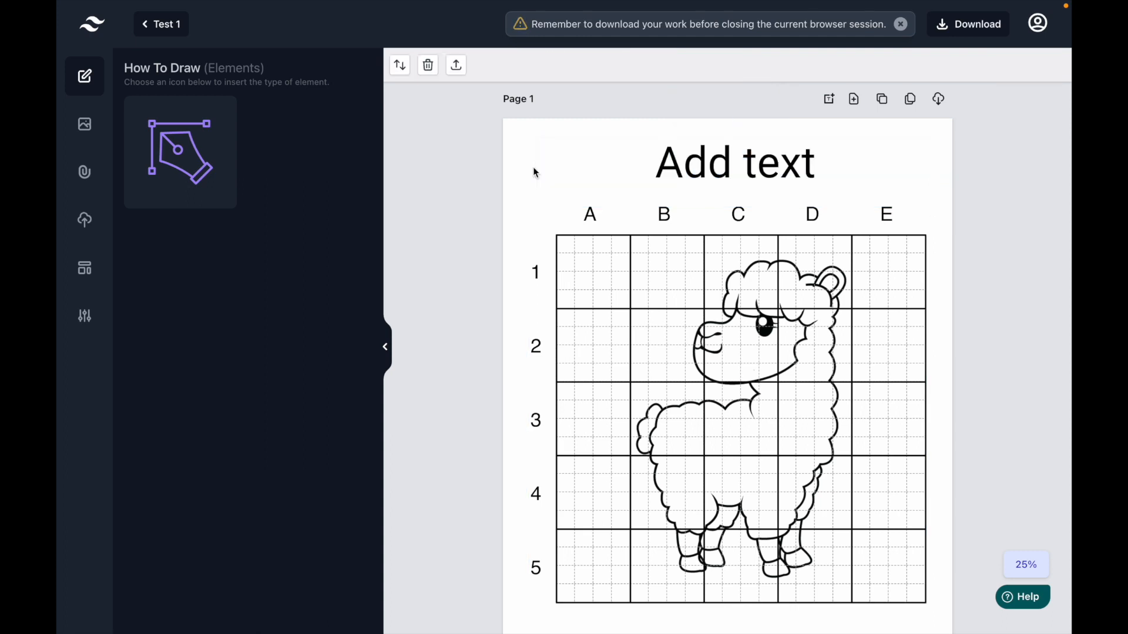
pyautogui.click(640, 141)
pyautogui.doubleClick(634, 146)
pyautogui.hotkey('ctrl', 'a')
pyautogui.write('How to draw')
pyautogui.write(' a Lama')
pyautogui.press('BackSpace')
pyautogui.press('BackSpace')
pyautogui.press('BackSpace')
pyautogui.write('la')
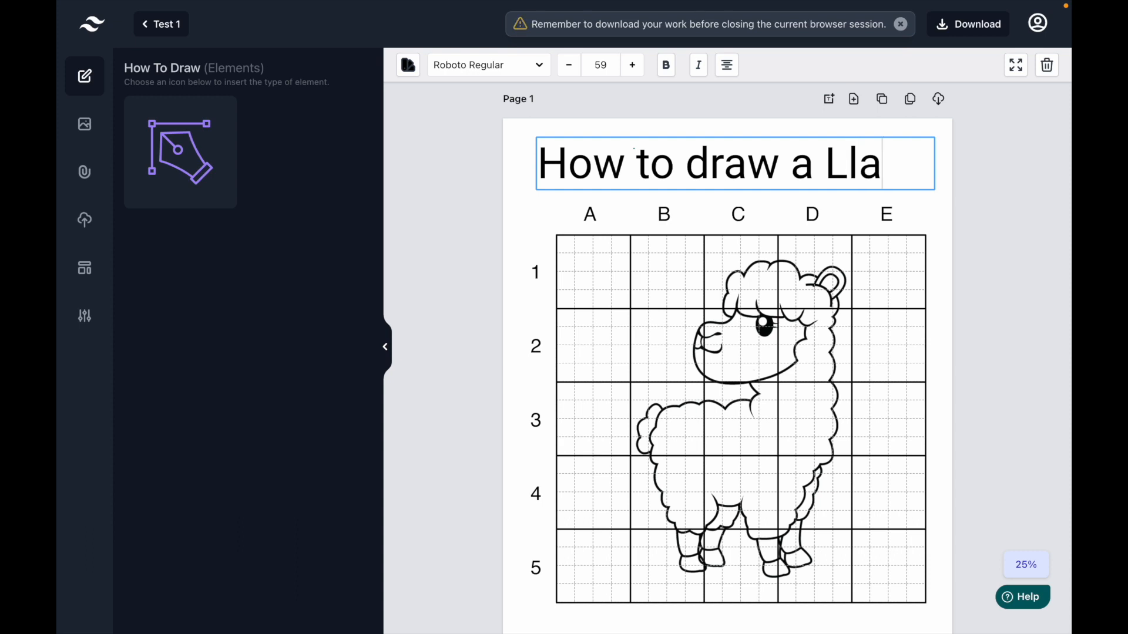
pyautogui.write('ma')
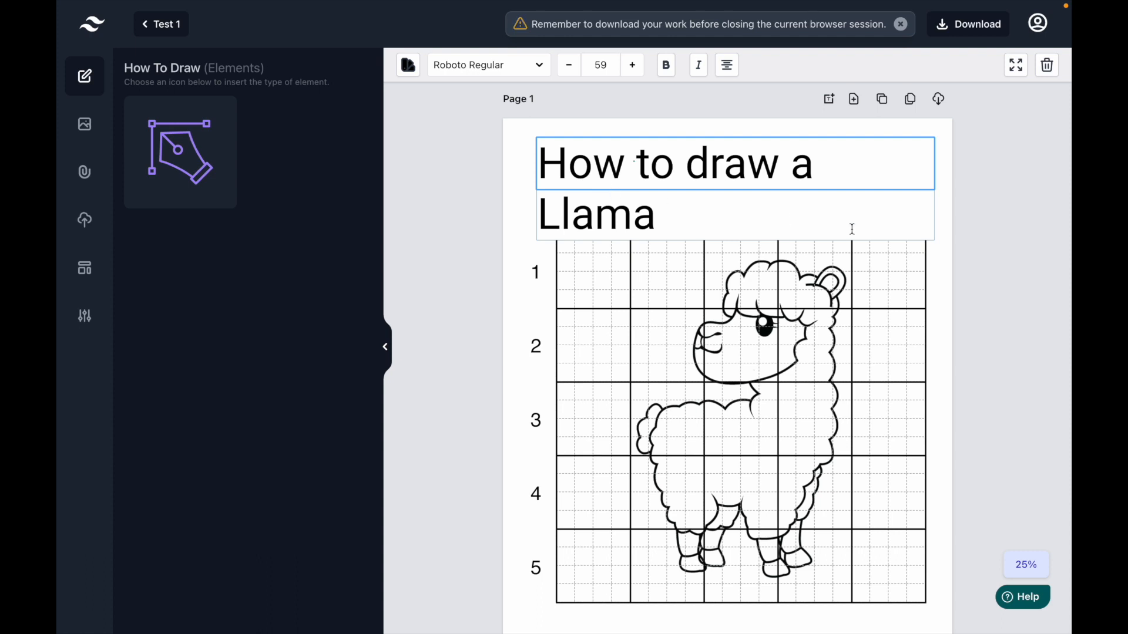
pyautogui.click(992, 223)
# Open the font choices for the title text and clear the font name filter
pyautogui.click(714, 183)
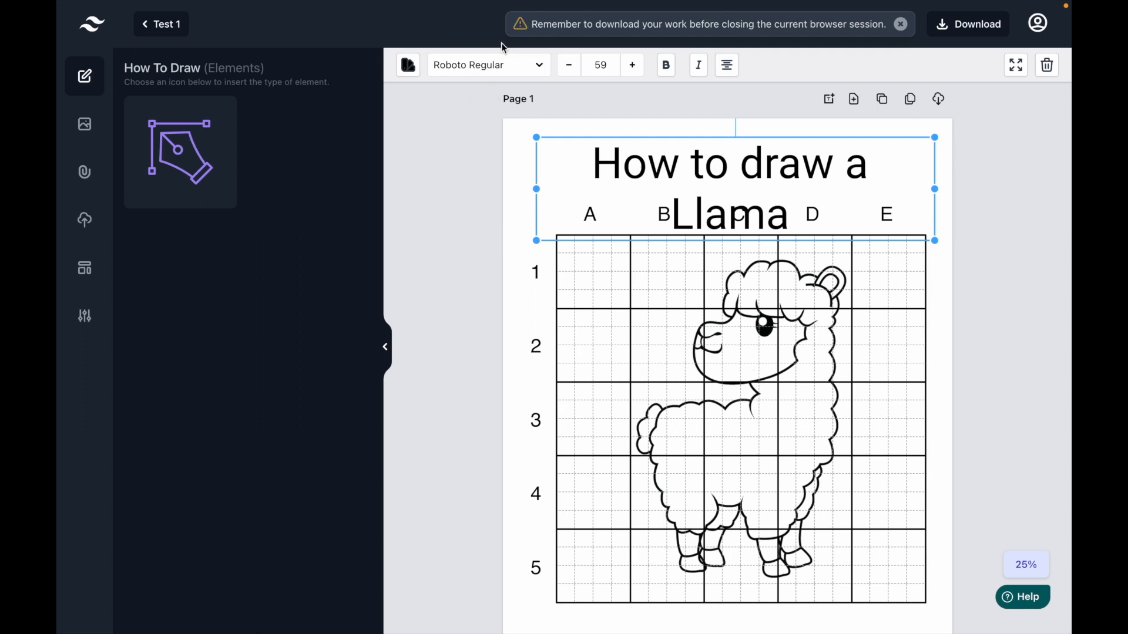
pyautogui.click(542, 68)
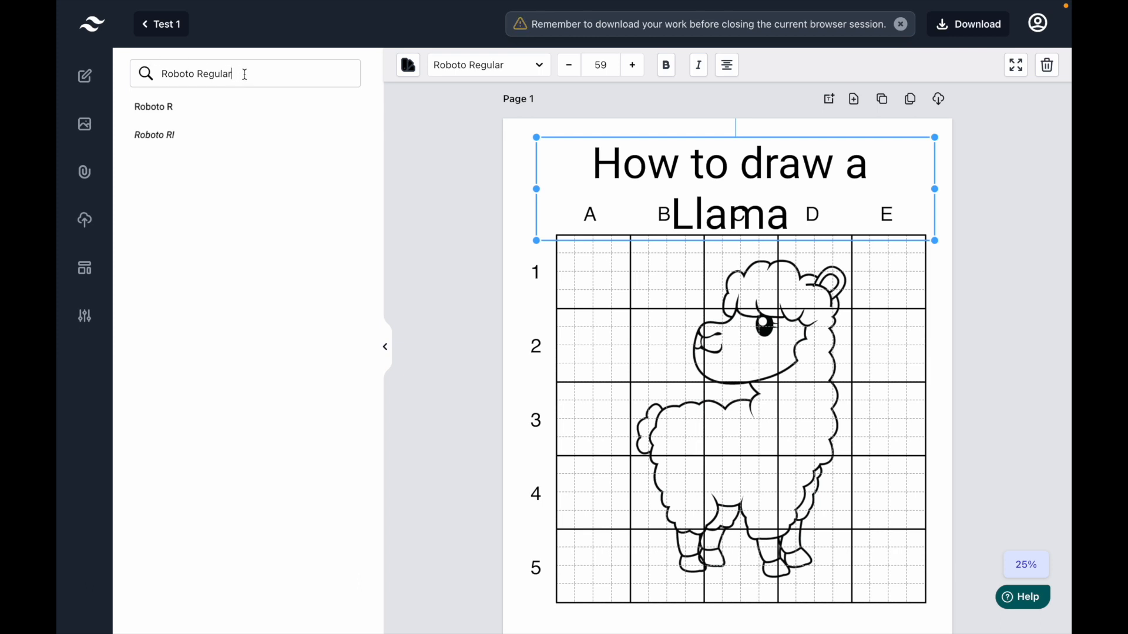
pyautogui.moveTo(245, 75); pyautogui.dragTo(147, 75)
pyautogui.press('BackSpace')
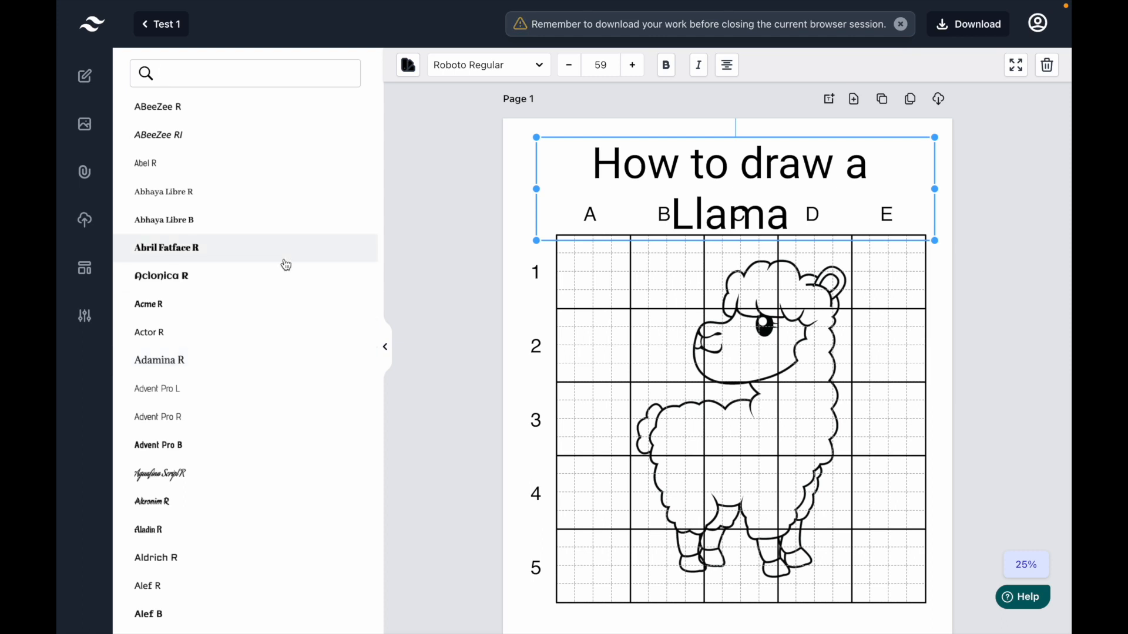
# Try the Bubblegum Sans R and Bubbler One R fonts on the title
pyautogui.scroll(-20, 286, 265)
pyautogui.scroll(-20, 286, 265)
pyautogui.scroll(-20, 285, 261)
pyautogui.scroll(-20, 286, 265)
pyautogui.scroll(-20, 286, 265)
pyautogui.scroll(-20, 286, 264)
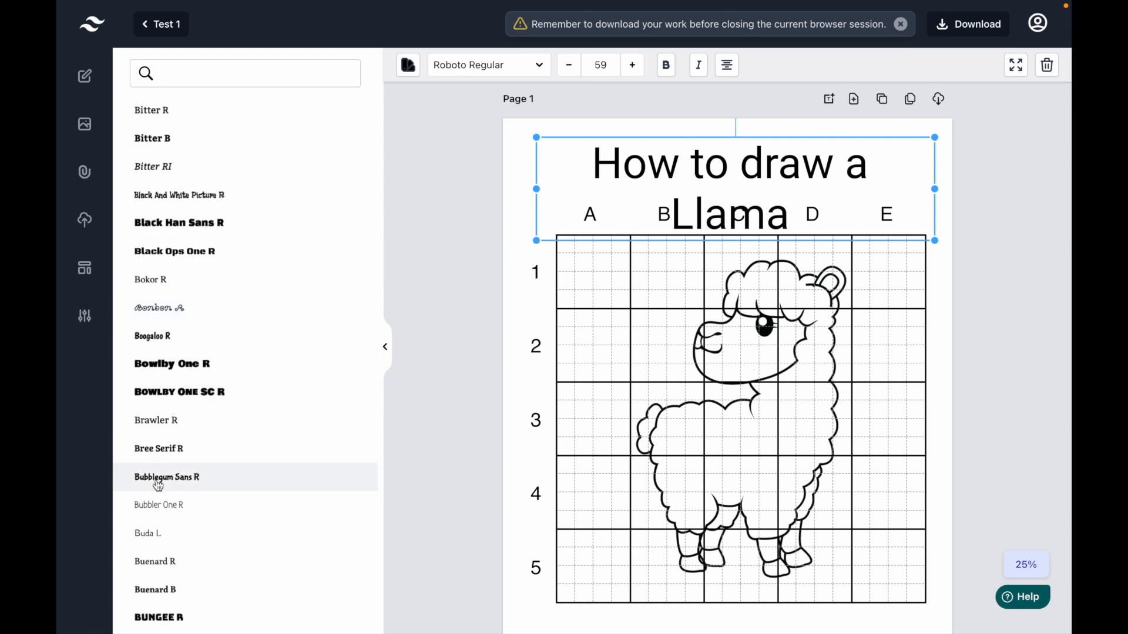
pyautogui.click(208, 480)
pyautogui.scroll(-1, 242, 383)
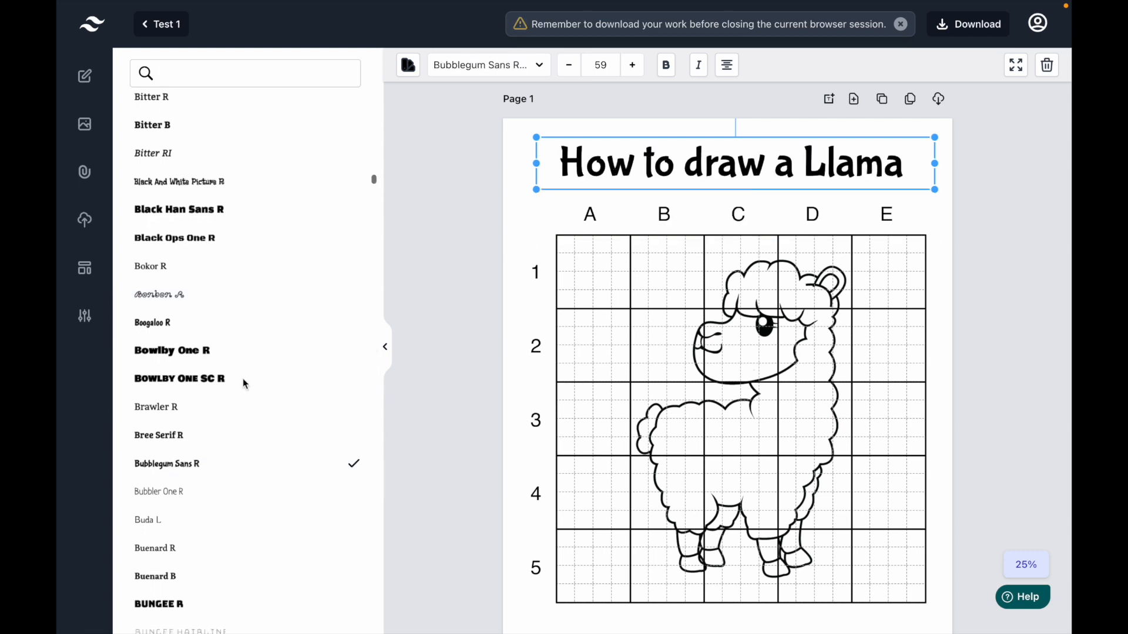
pyautogui.click(174, 440)
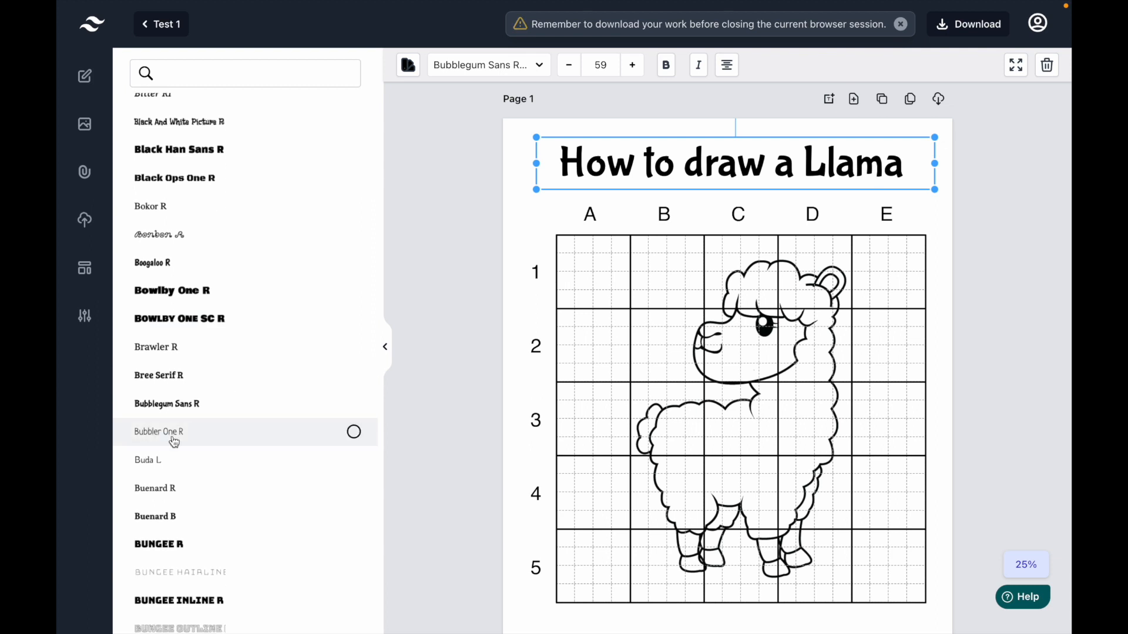
# Set the title's font to Chelsea Market R
pyautogui.scroll(-10, 192, 477)
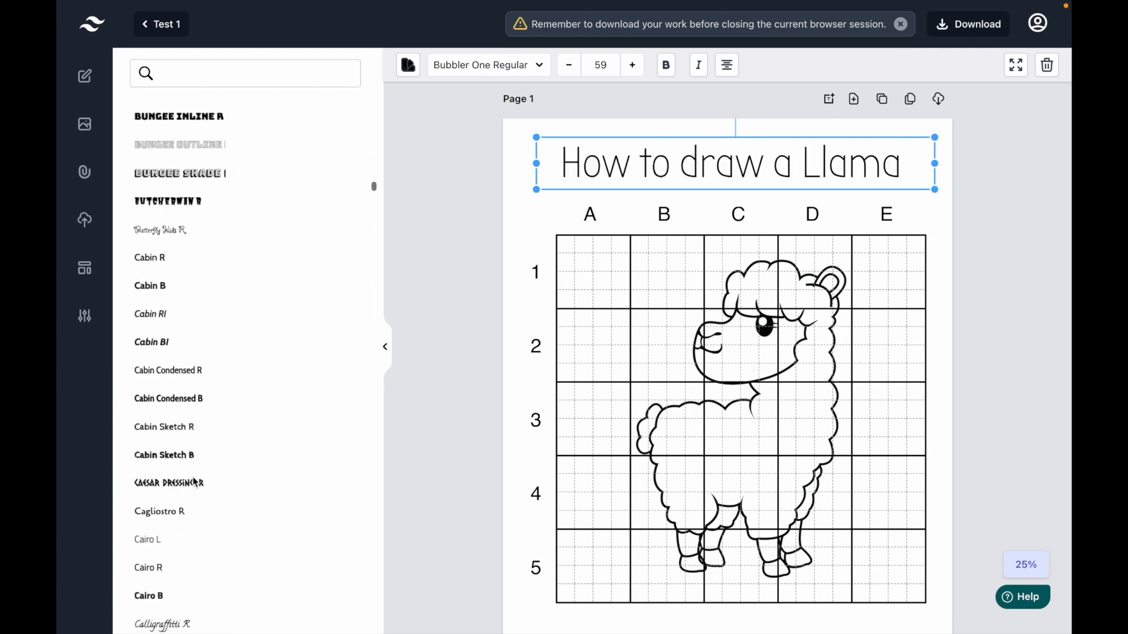
pyautogui.scroll(-6, 192, 477)
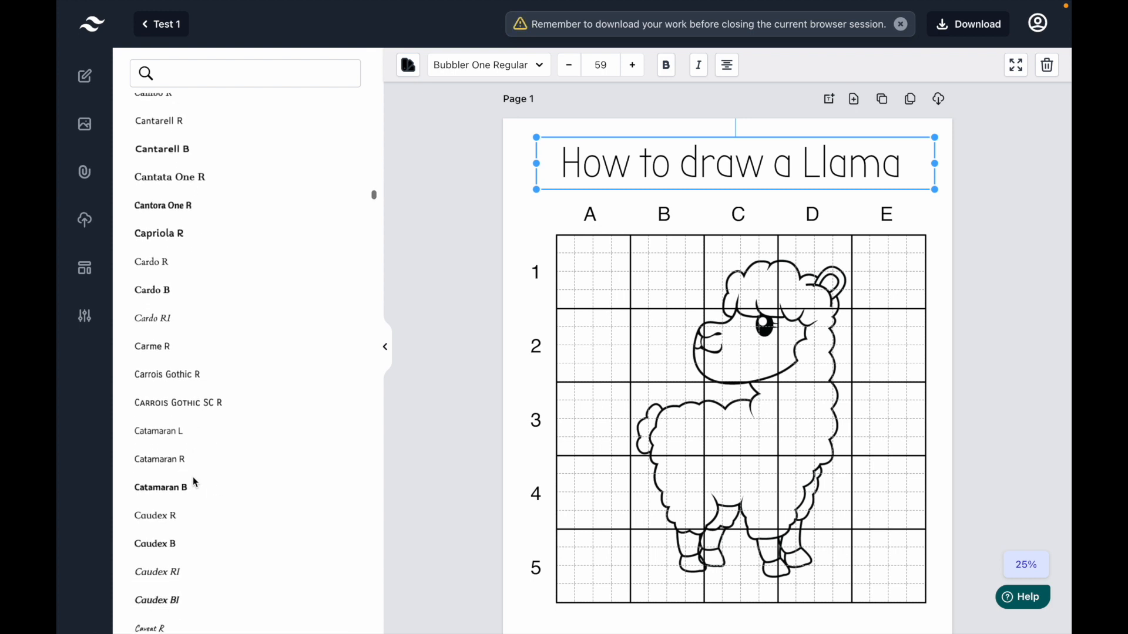
pyautogui.scroll(-7, 193, 477)
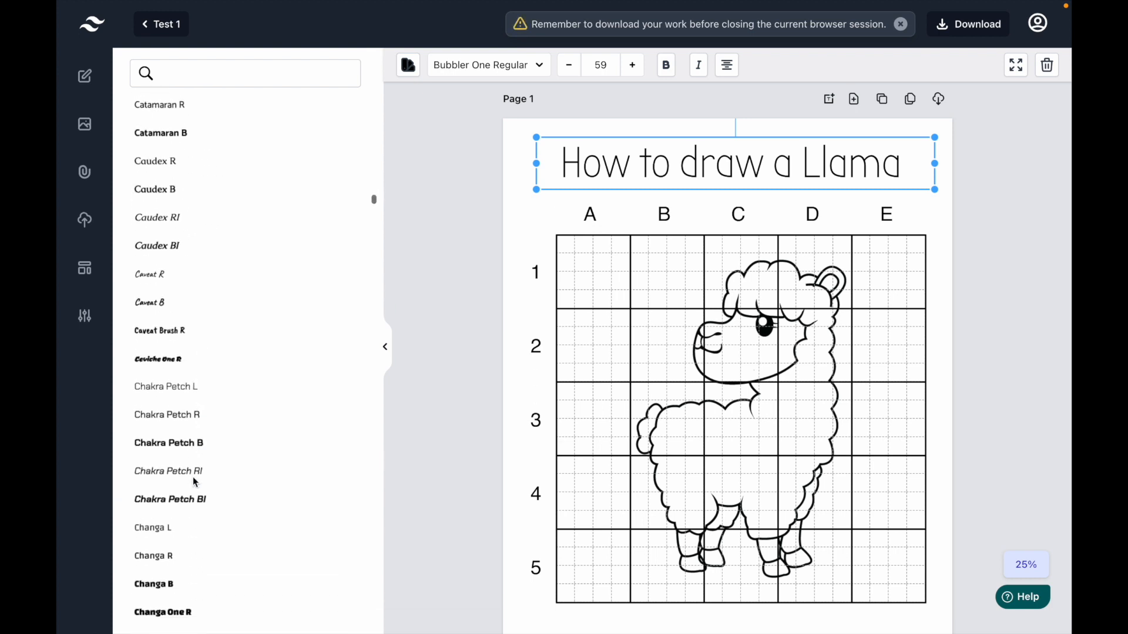
pyautogui.scroll(-6, 195, 482)
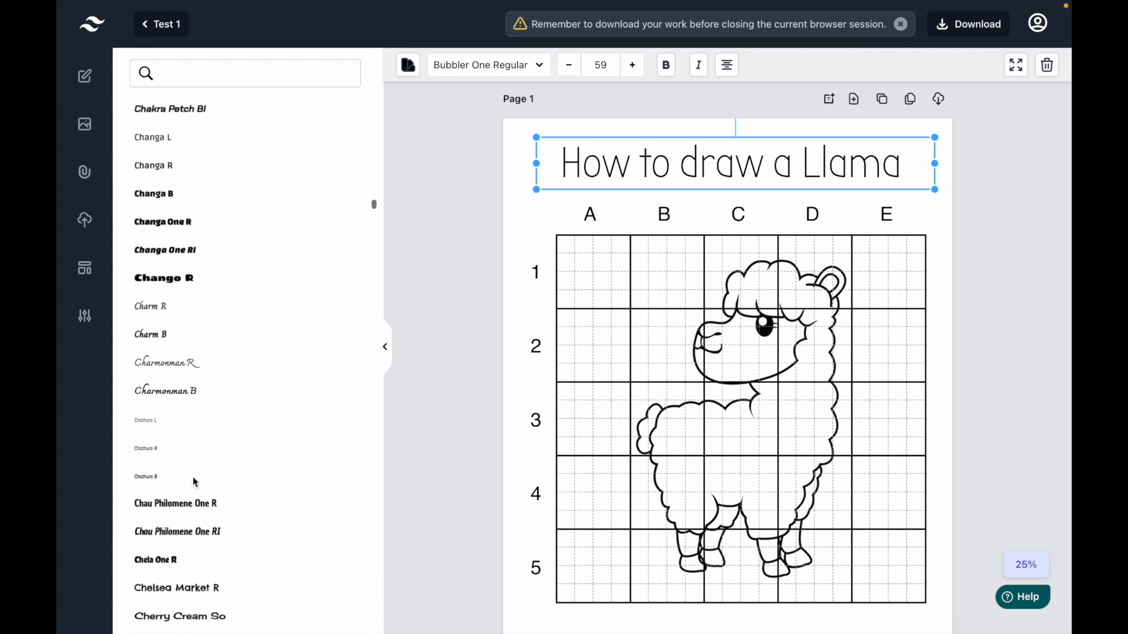
pyautogui.scroll(-5, 195, 481)
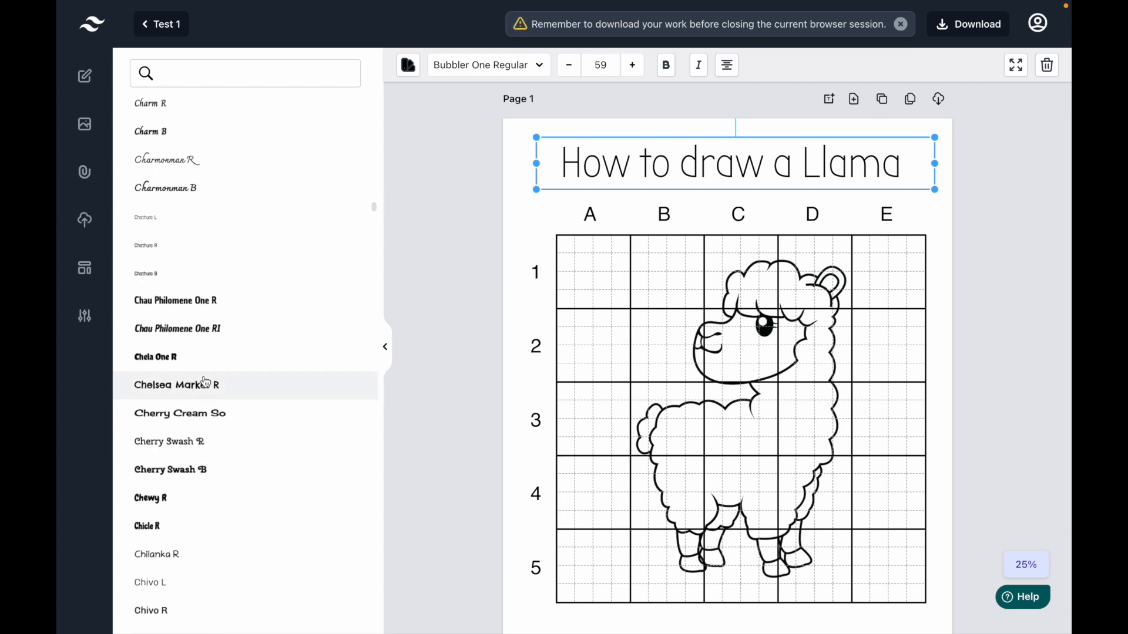
pyautogui.click(176, 386)
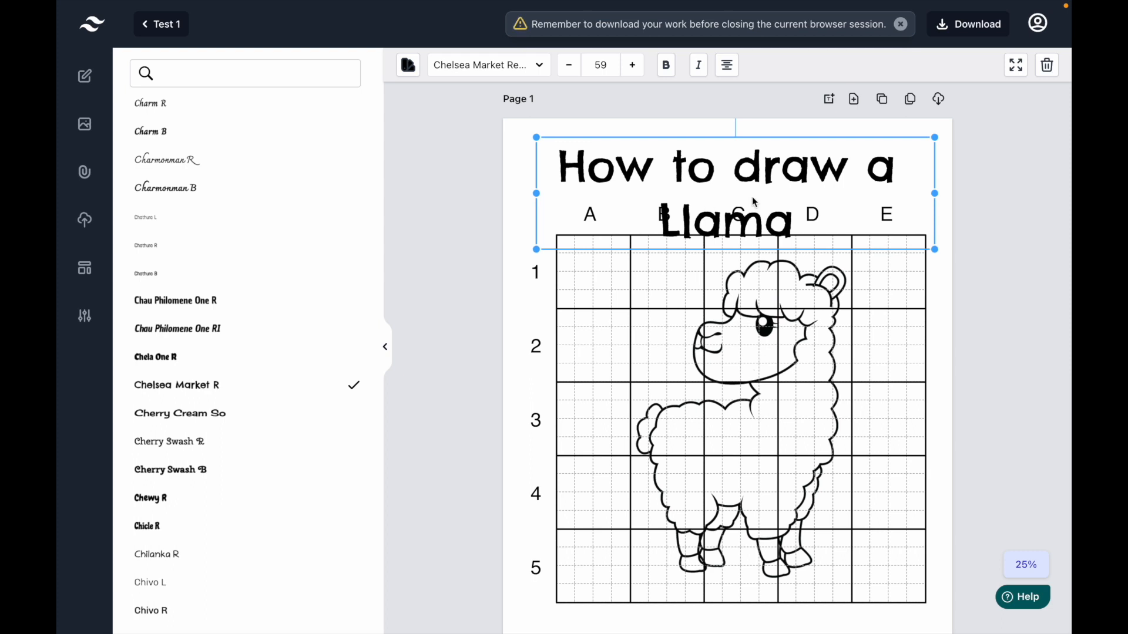
# Set the title's font size to 35
pyautogui.press('BackSpace')
pyautogui.write('30')
pyautogui.press('BackSpace')
pyautogui.press('BackSpace')
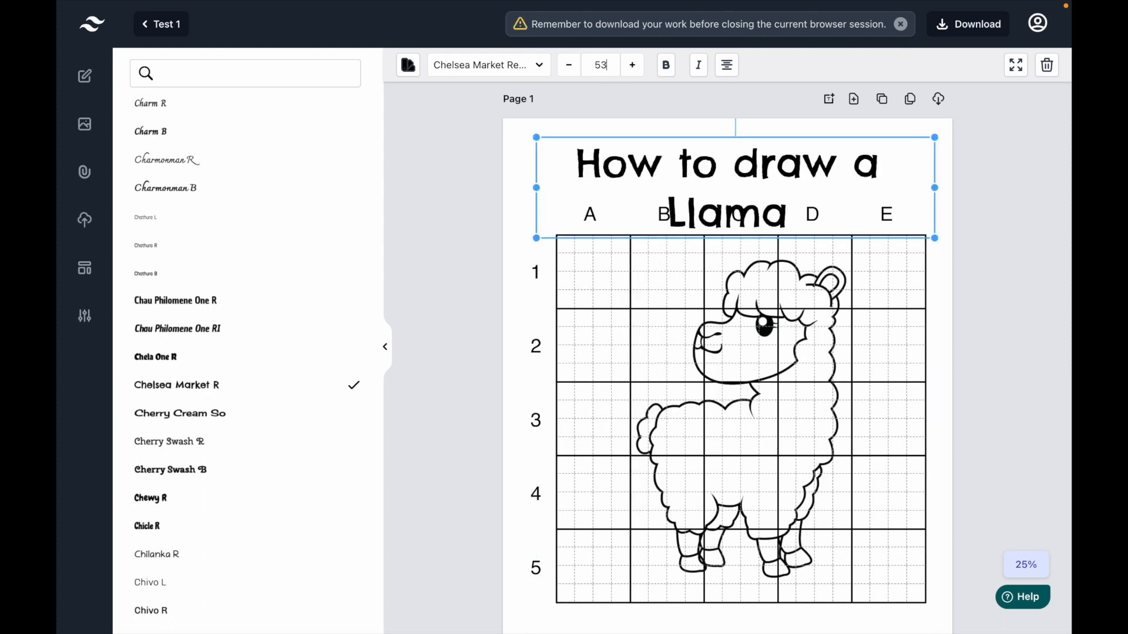
pyautogui.press('Left')
pyautogui.write('3')
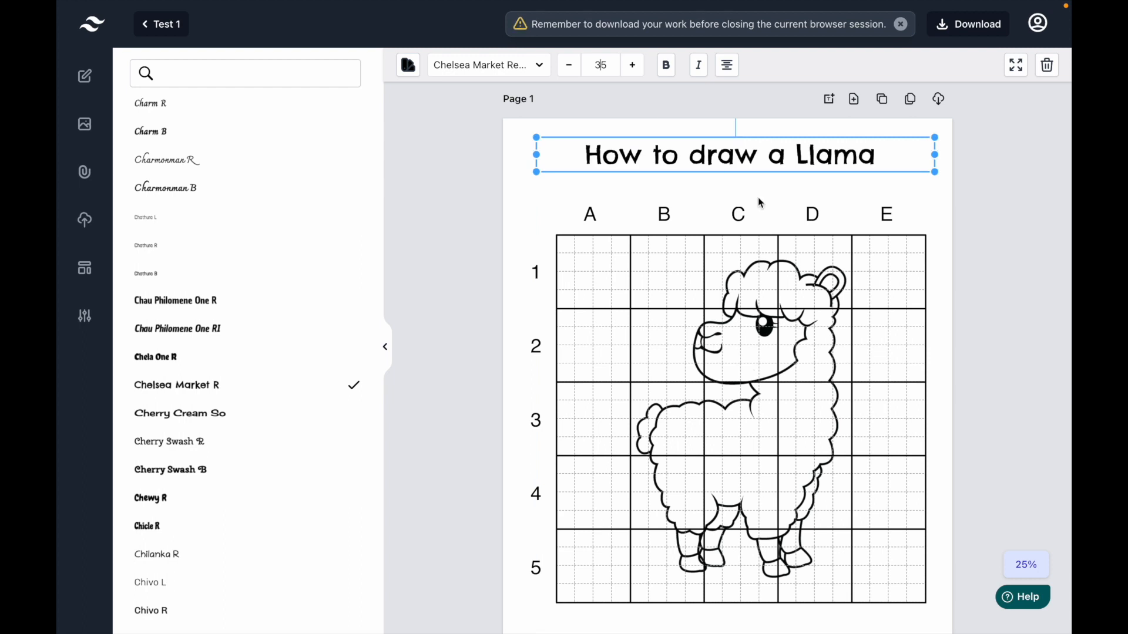
# Duplicate the llama page and remove the llama image from the copy's grid
pyautogui.click(960, 219)
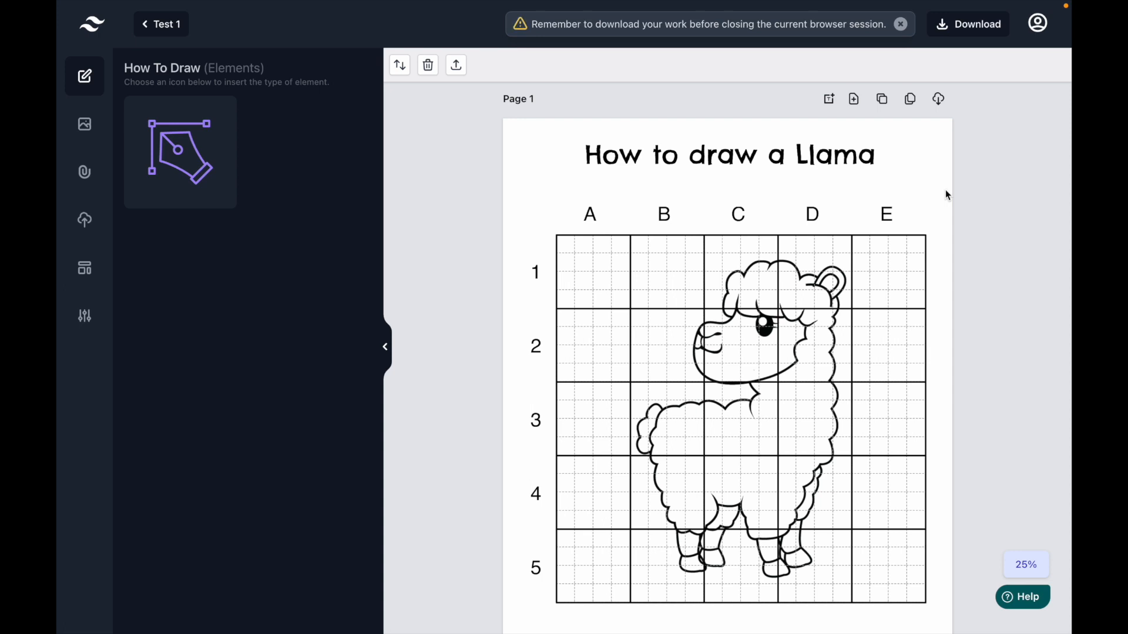
pyautogui.click(885, 104)
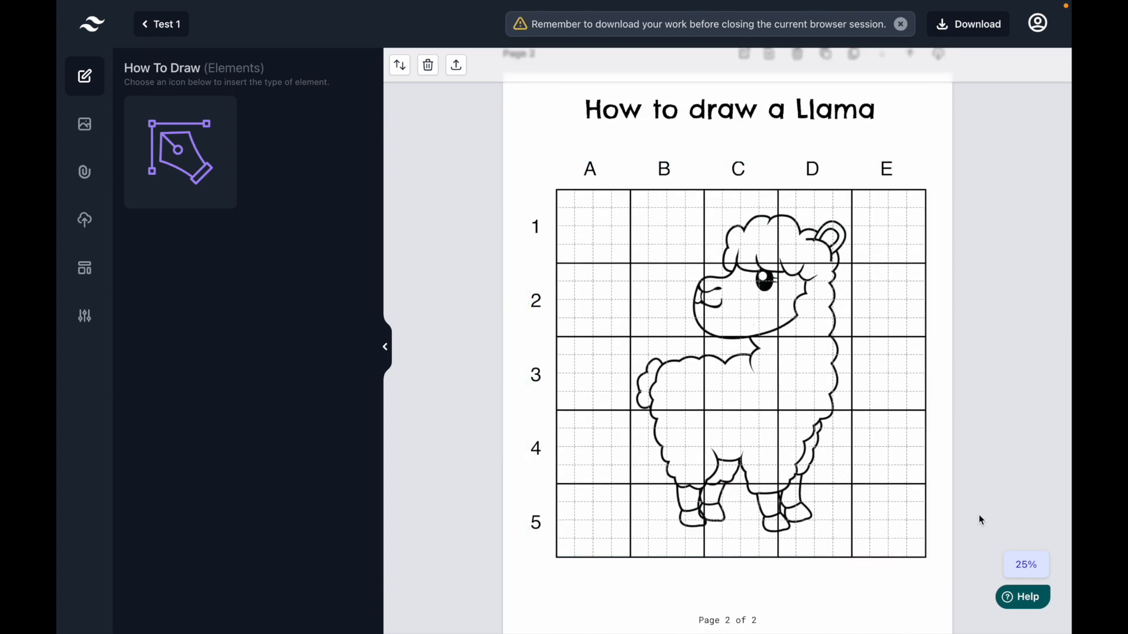
pyautogui.scroll(1, 810, 327)
pyautogui.scroll(-2, 809, 327)
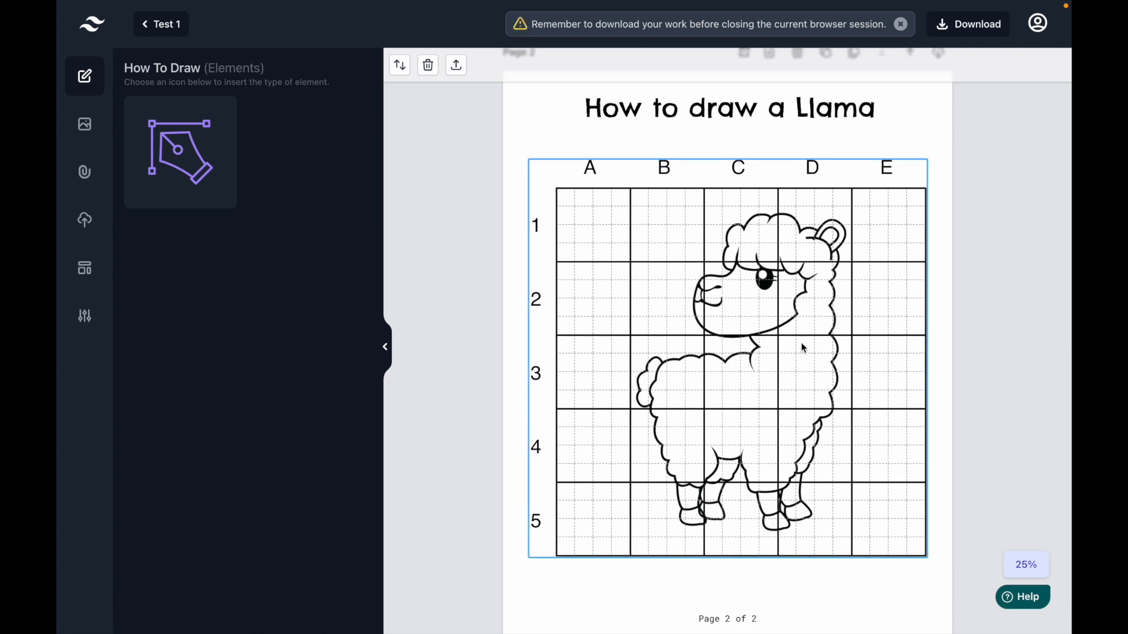
pyautogui.click(804, 349)
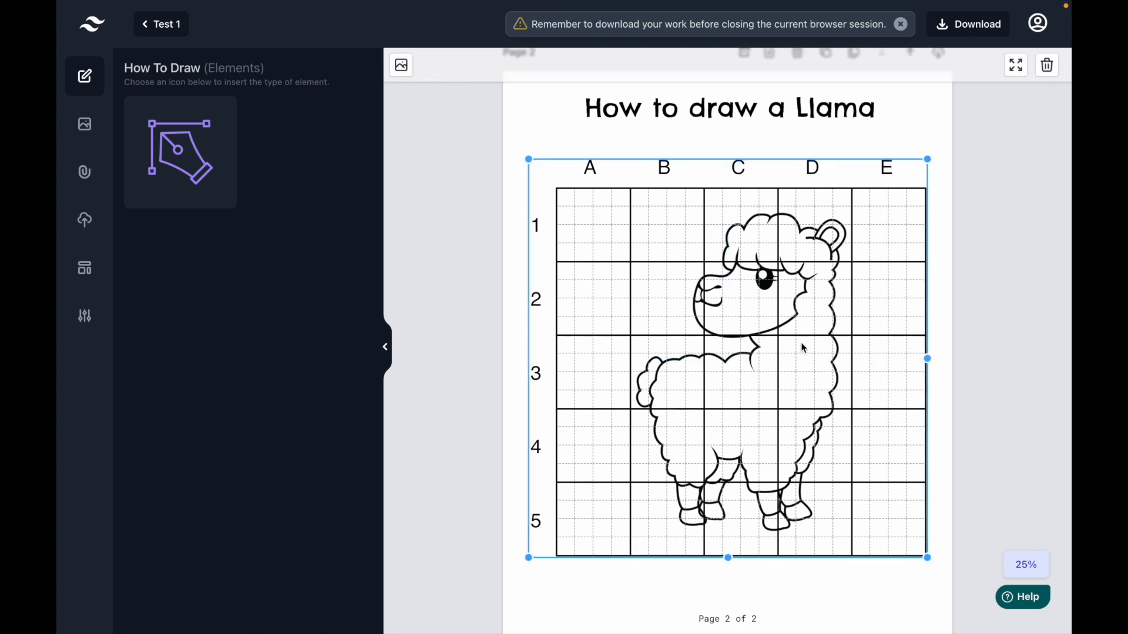
pyautogui.click(408, 71)
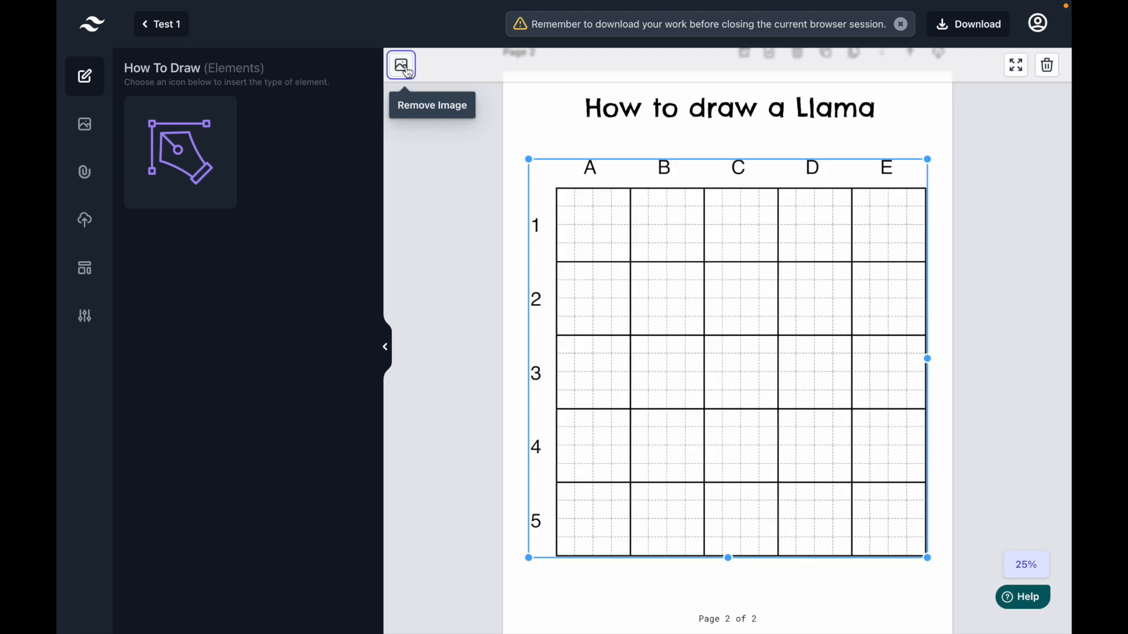
pyautogui.click(428, 209)
# Fit the page to the view and compare the llama page, blank practice page and page numbers
pyautogui.scroll(8, 705, 237)
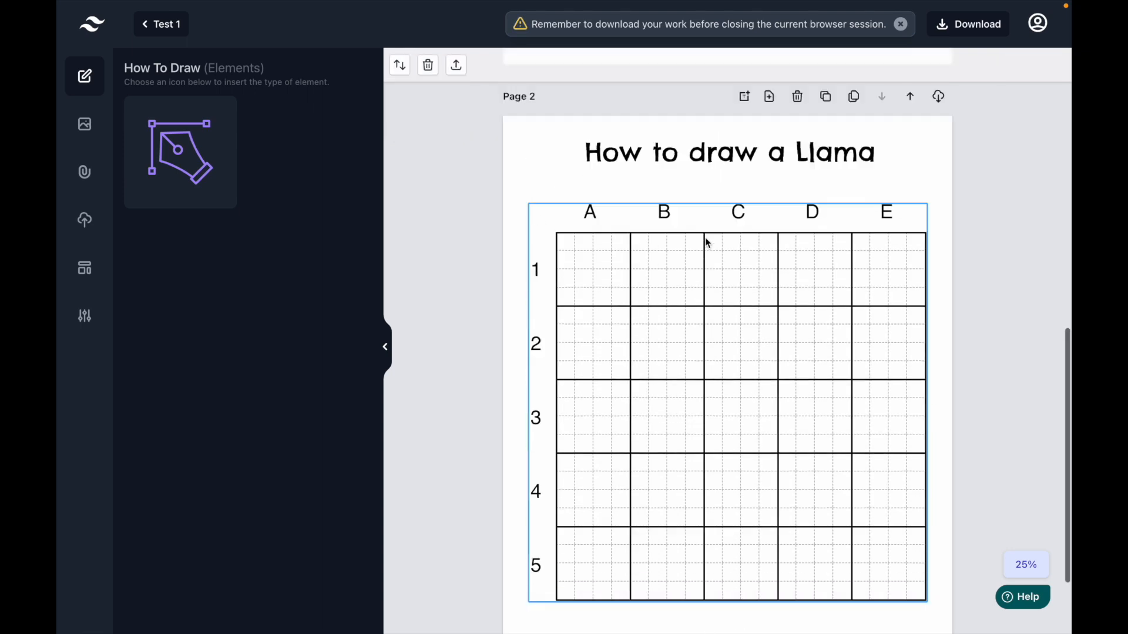
pyautogui.scroll(-7, 706, 242)
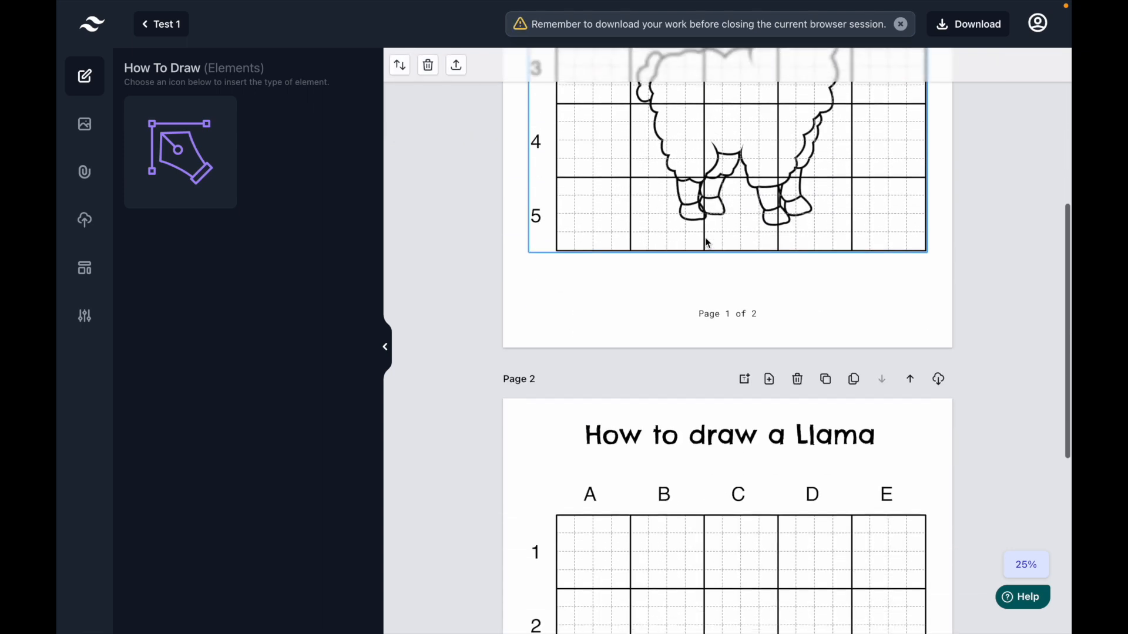
pyautogui.scroll(-1, 707, 242)
pyautogui.click(1026, 565)
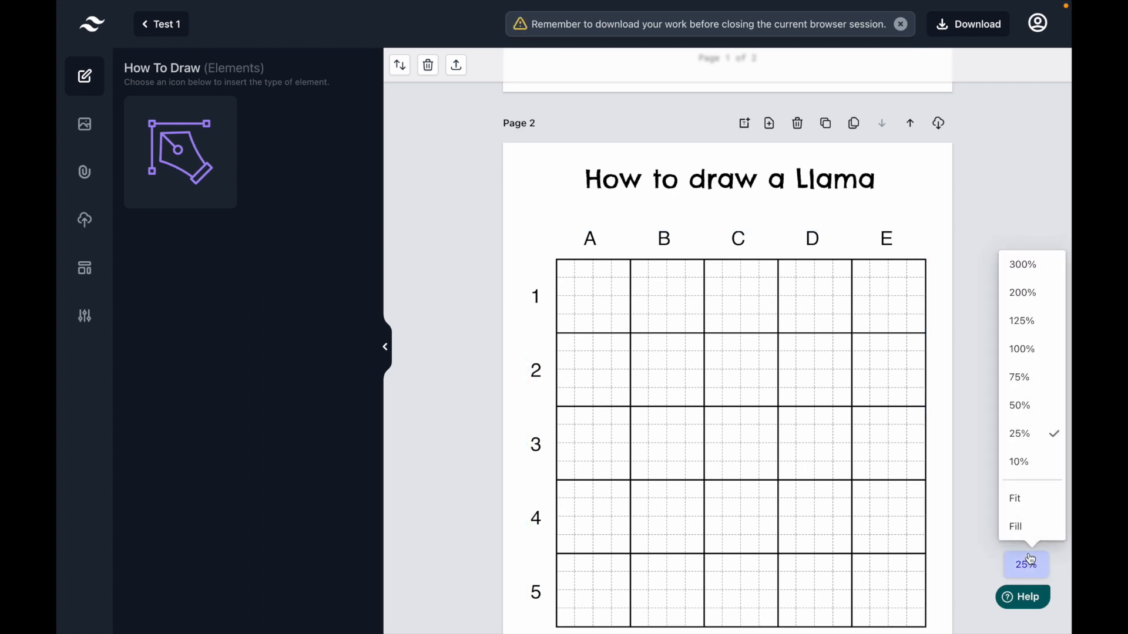
pyautogui.click(1035, 499)
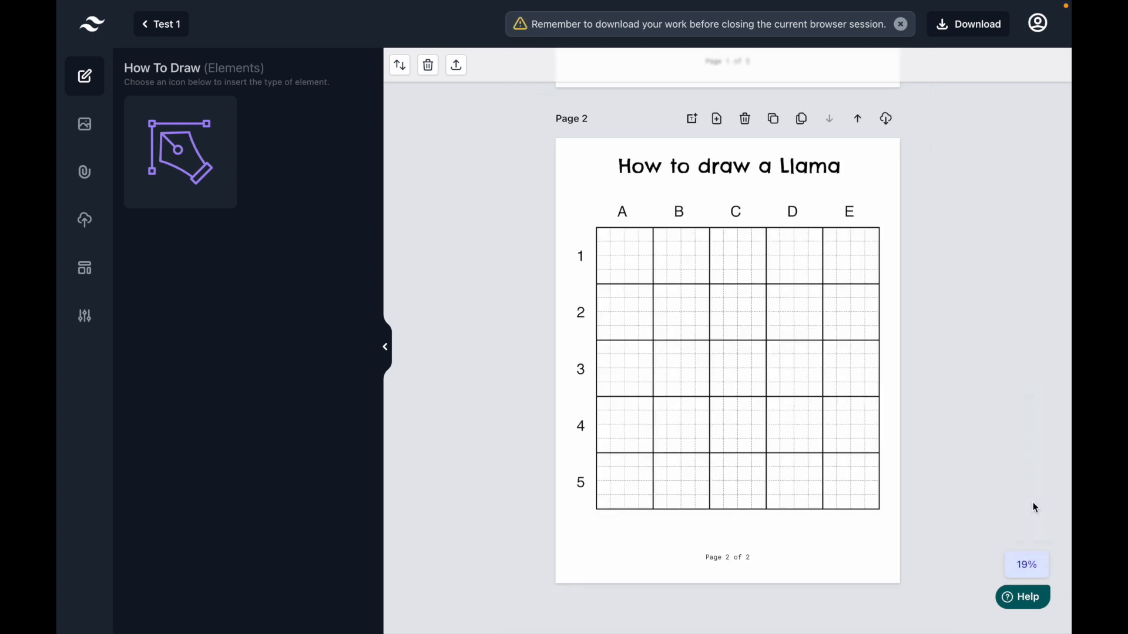
pyautogui.scroll(3, 982, 424)
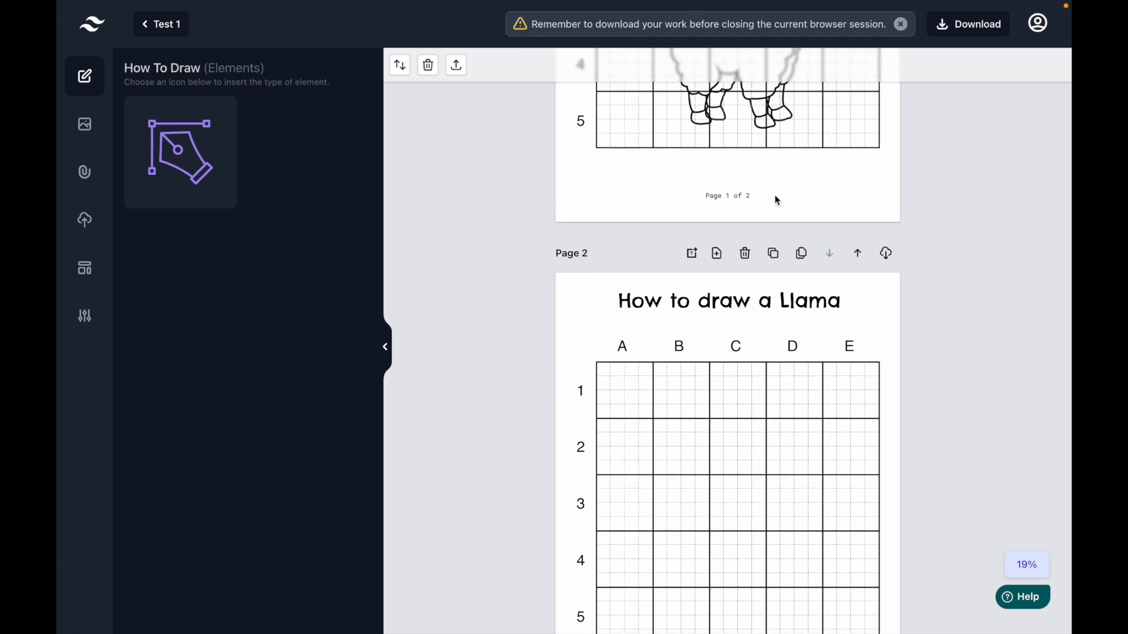
pyautogui.scroll(-3, 777, 200)
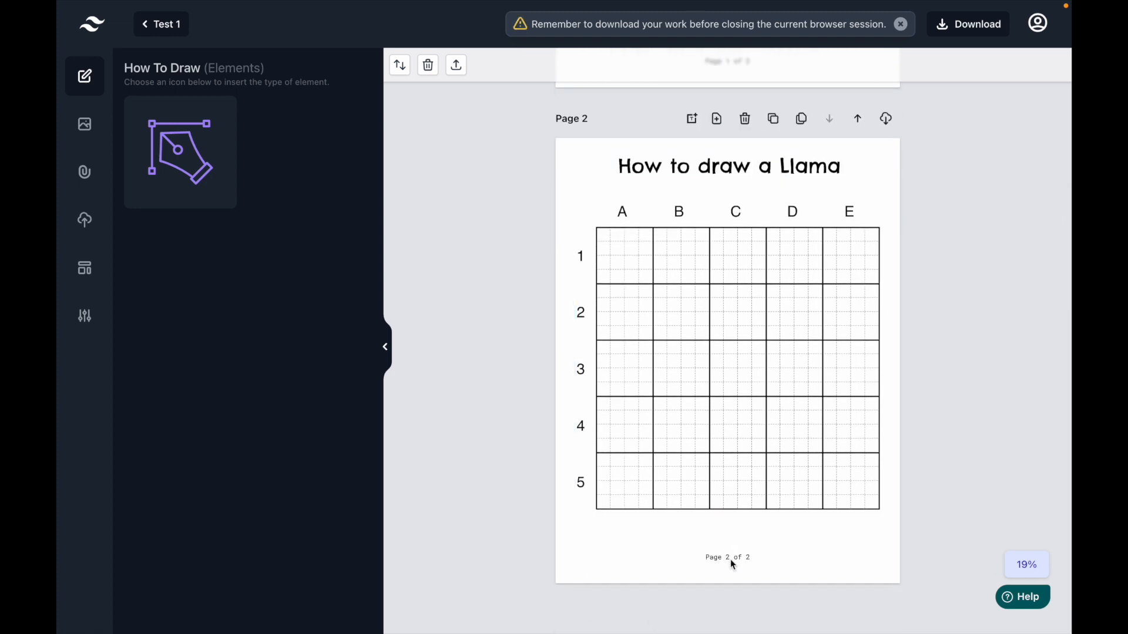
pyautogui.scroll(2, 933, 333)
pyautogui.scroll(8, 934, 335)
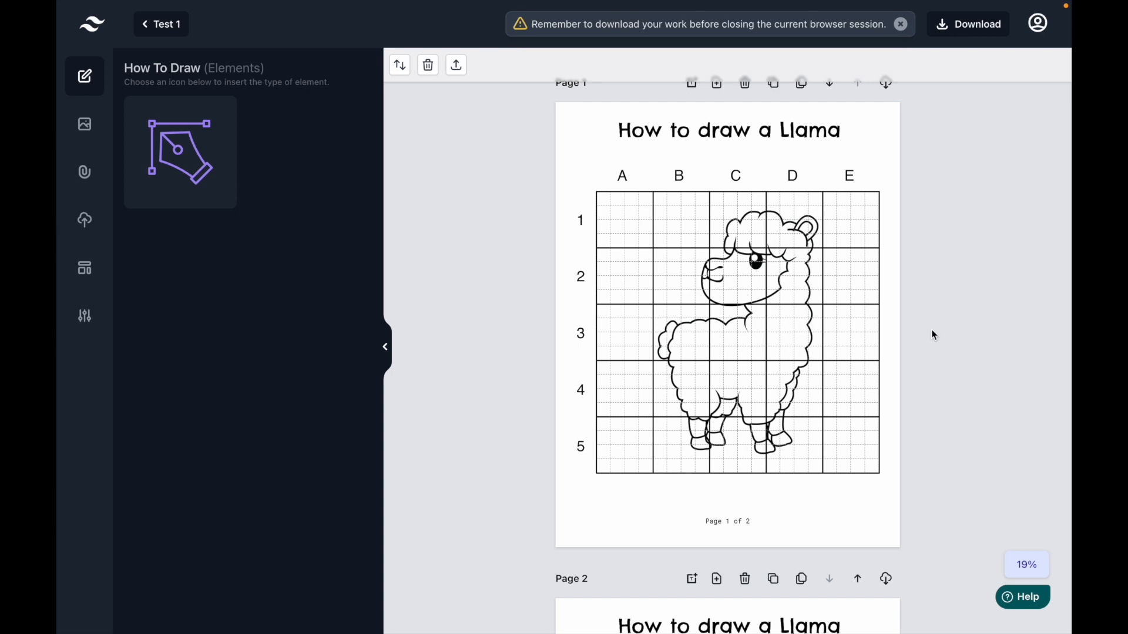
# Duplicate the blank-grid page 2 and place the cow from Animals In The Farm in the copy's grid
pyautogui.scroll(-6, 934, 284)
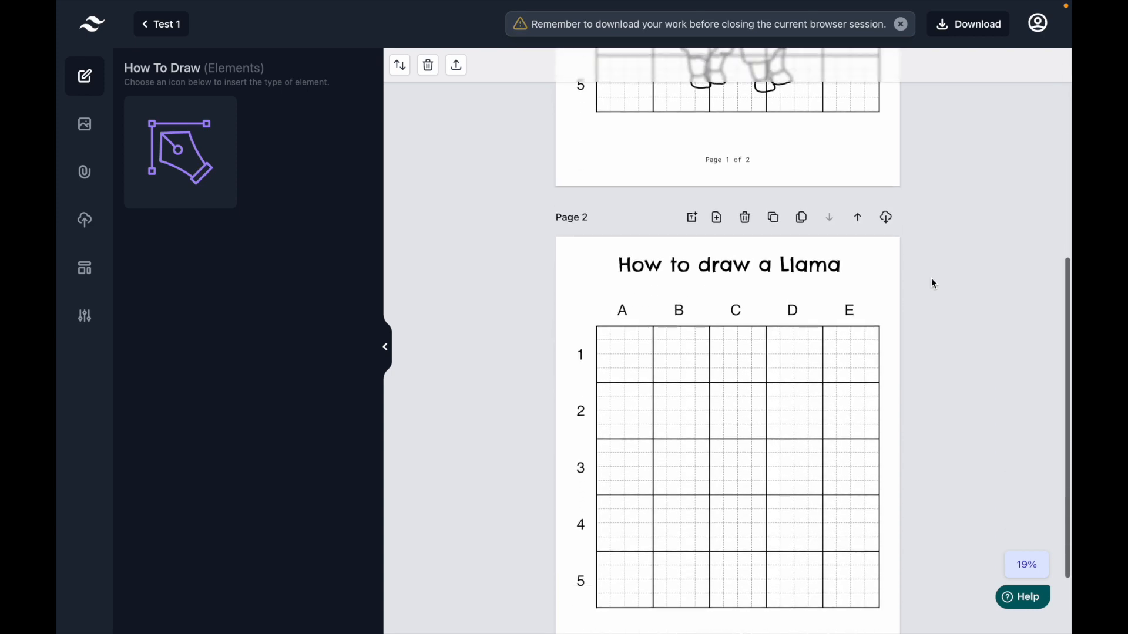
pyautogui.click(773, 217)
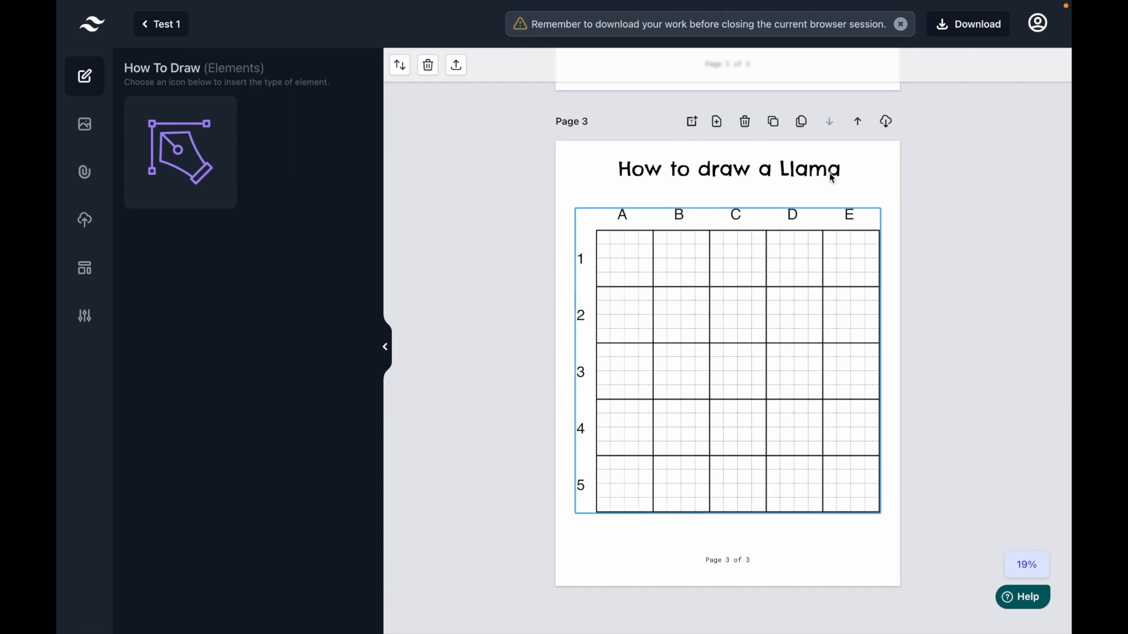
pyautogui.click(747, 343)
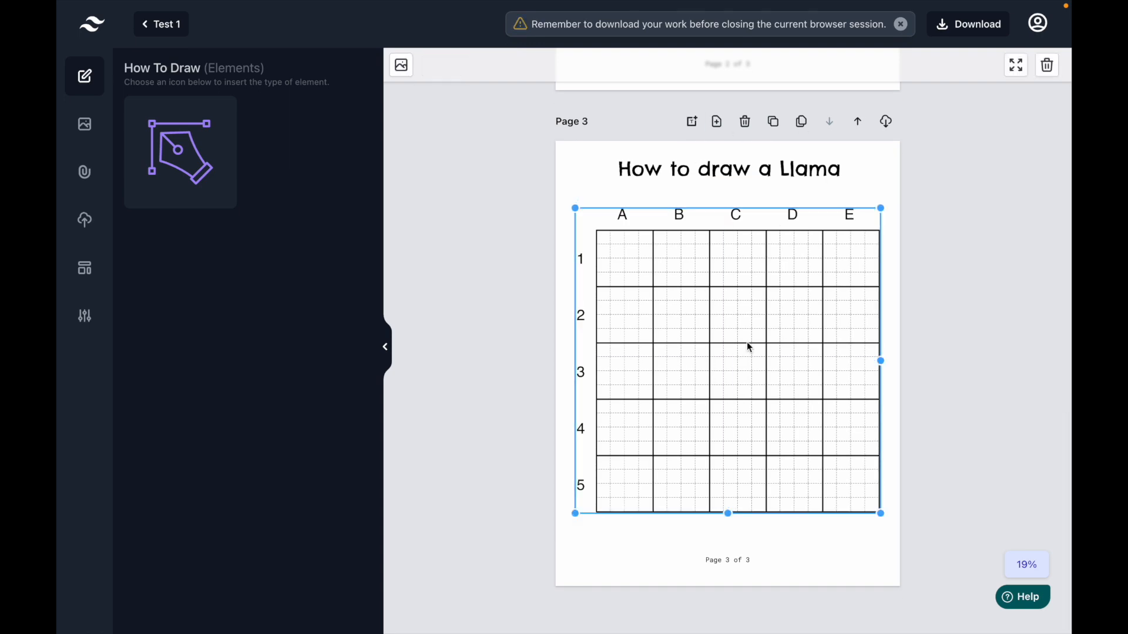
pyautogui.click(86, 125)
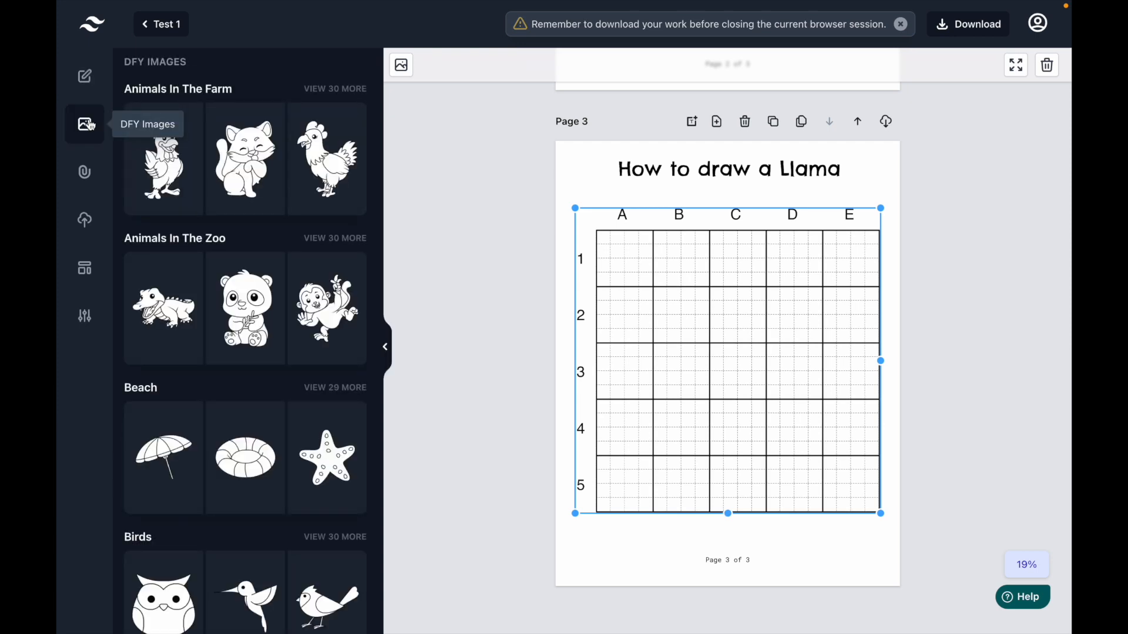
pyautogui.click(336, 89)
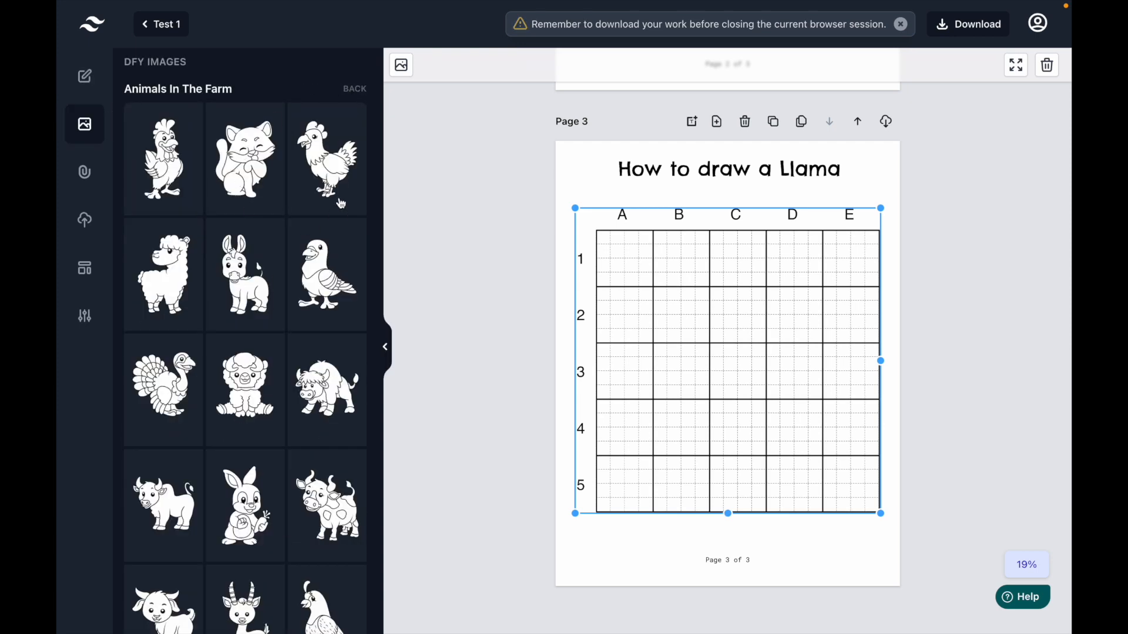
pyautogui.scroll(-5, 341, 204)
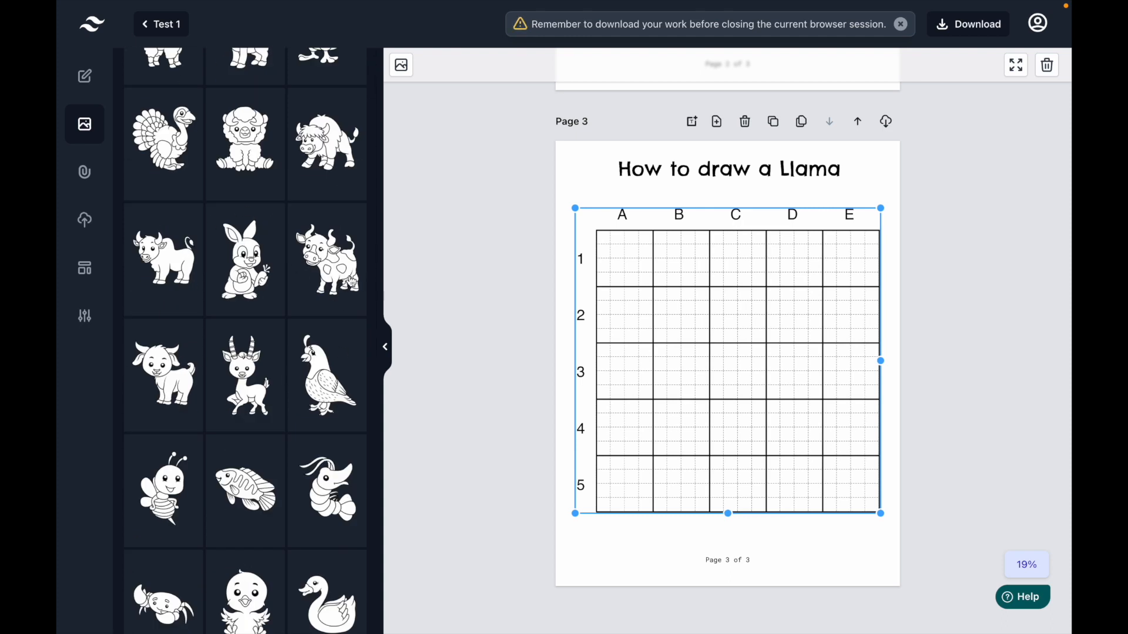
pyautogui.click(332, 278)
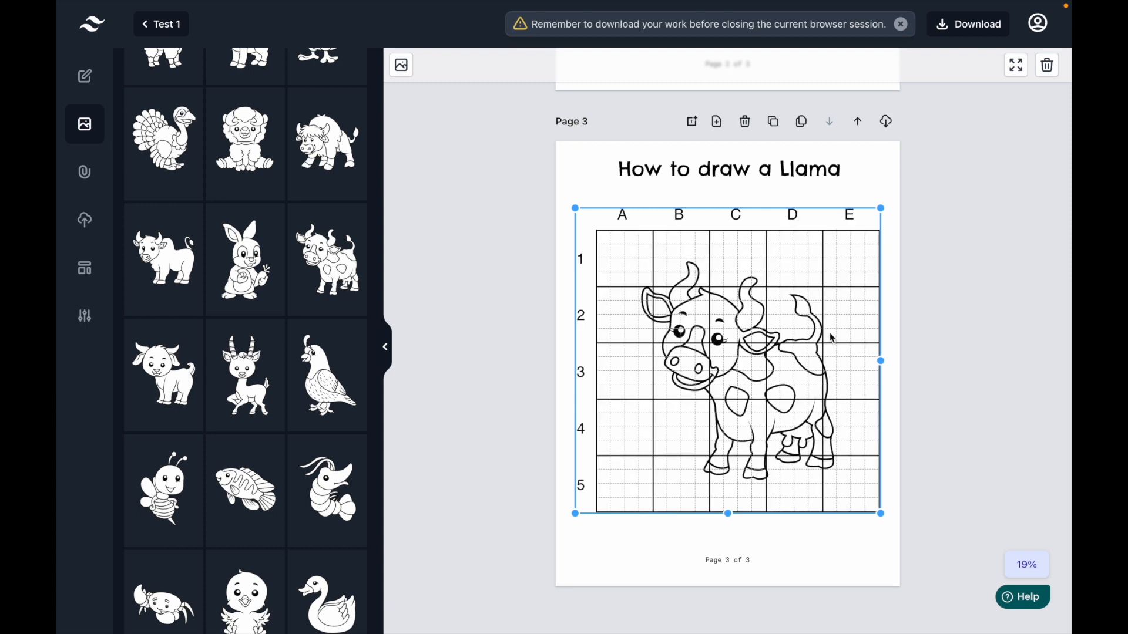
# Change the title on page 3 to "How to draw a Cow"
pyautogui.scroll(15, 807, 342)
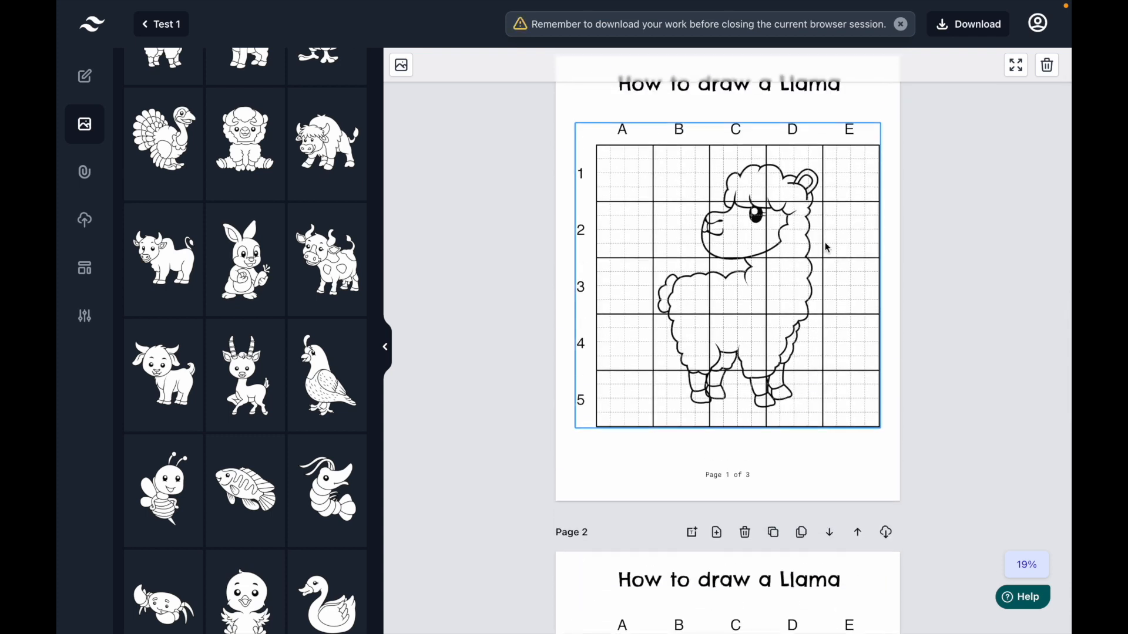
pyautogui.scroll(-15, 717, 435)
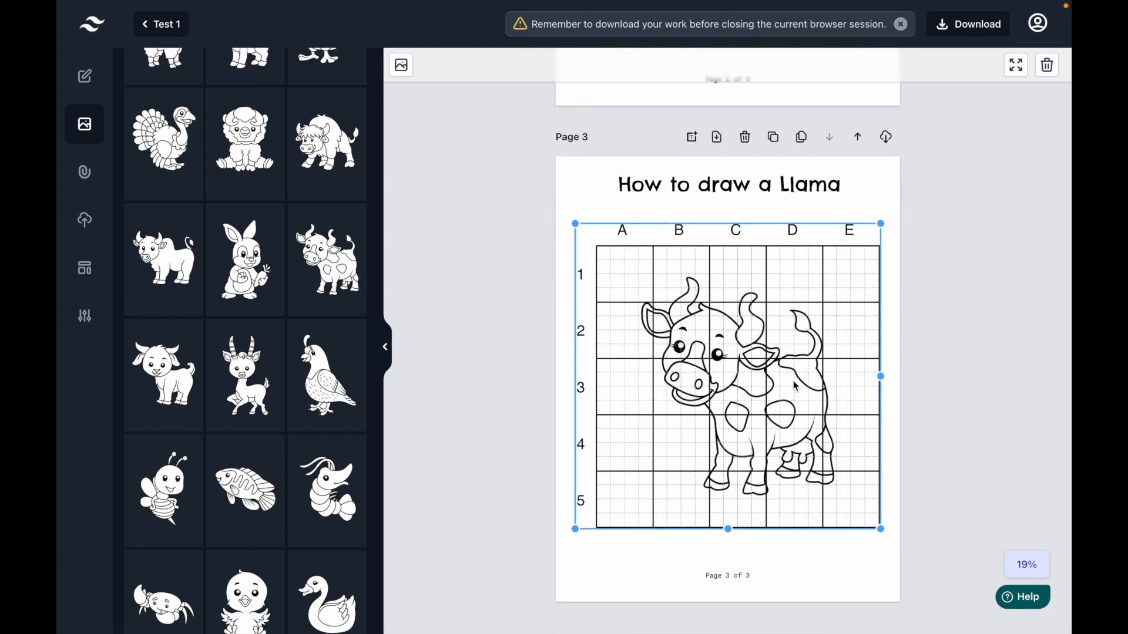
pyautogui.click(1006, 297)
pyautogui.click(791, 189)
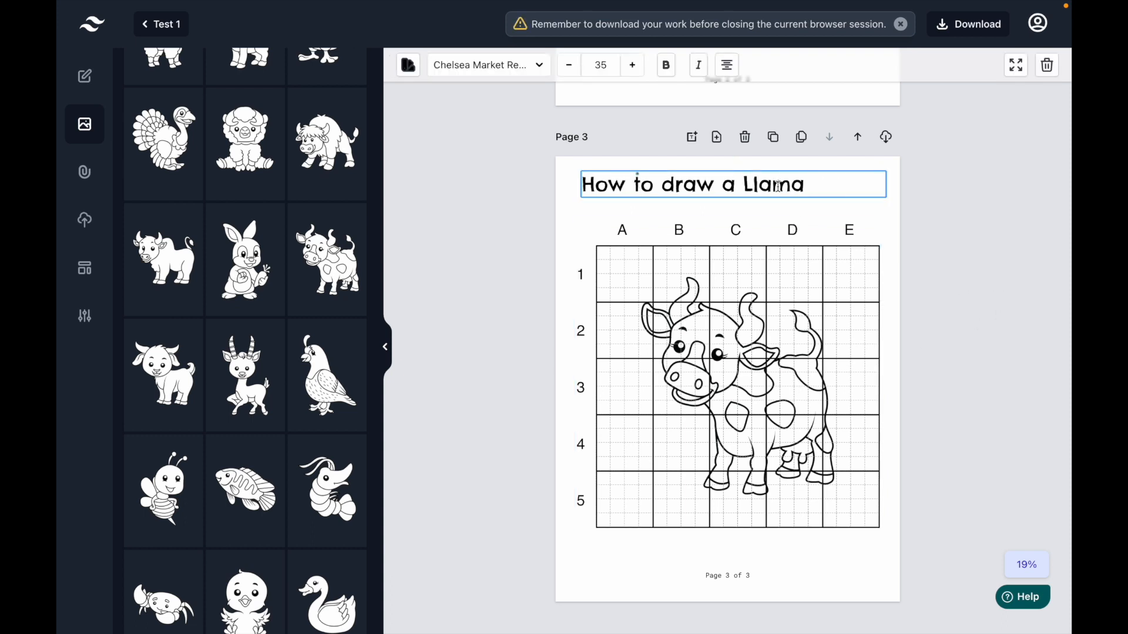
pyautogui.moveTo(808, 187); pyautogui.dragTo(746, 187)
pyautogui.write('Cow')
pyautogui.click(961, 243)
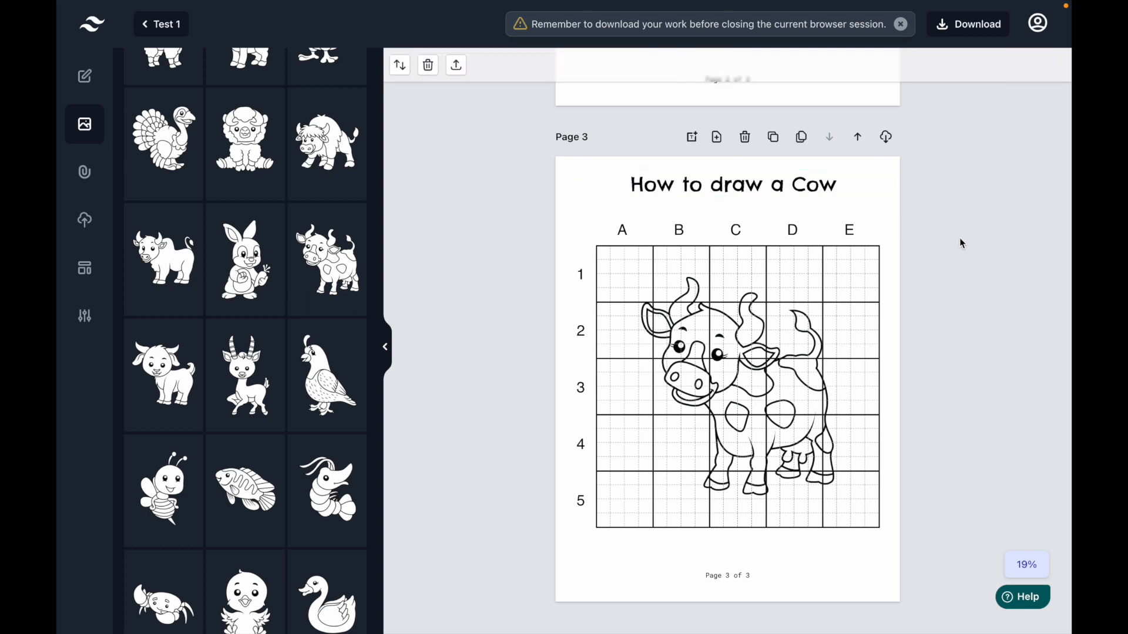
# Duplicate the cow page and remove the cow image from the copy's grid
pyautogui.click(774, 138)
pyautogui.click(739, 331)
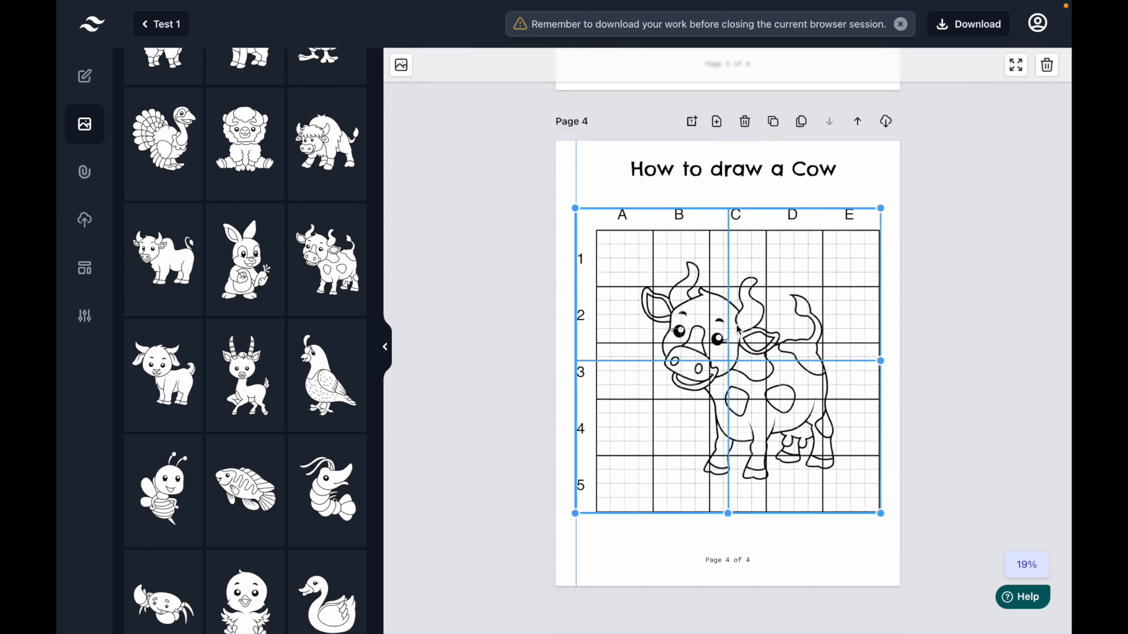
pyautogui.click(401, 66)
pyautogui.click(994, 297)
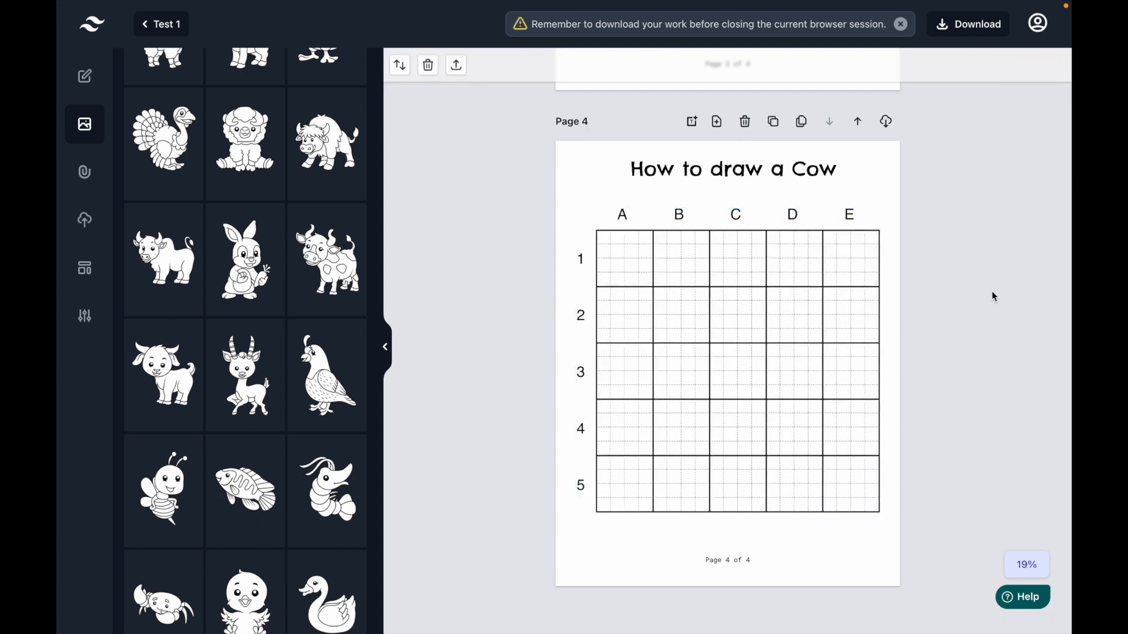
# Duplicate the blank cow page 4 and place the bee image in the copy's grid
pyautogui.click(775, 130)
pyautogui.click(687, 361)
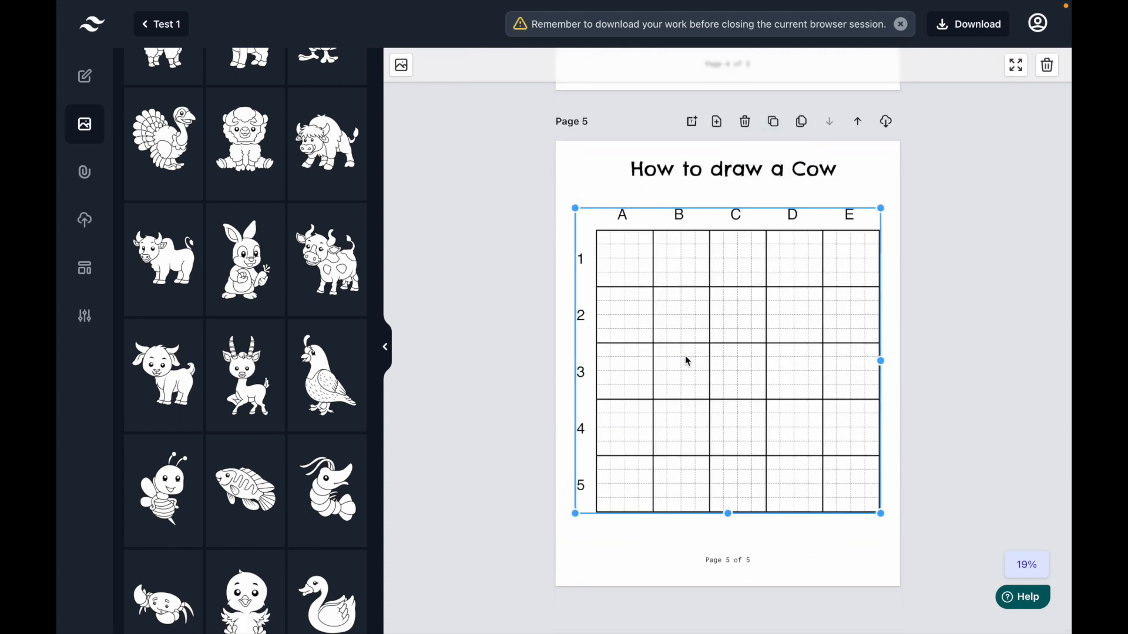
pyautogui.scroll(-1, 270, 444)
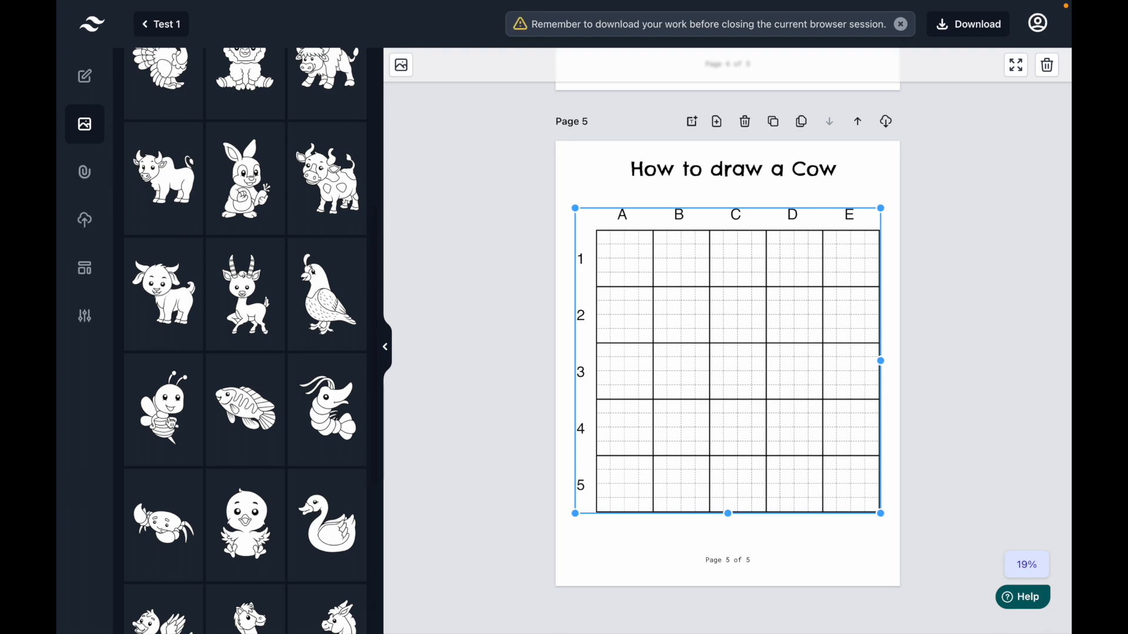
pyautogui.click(171, 424)
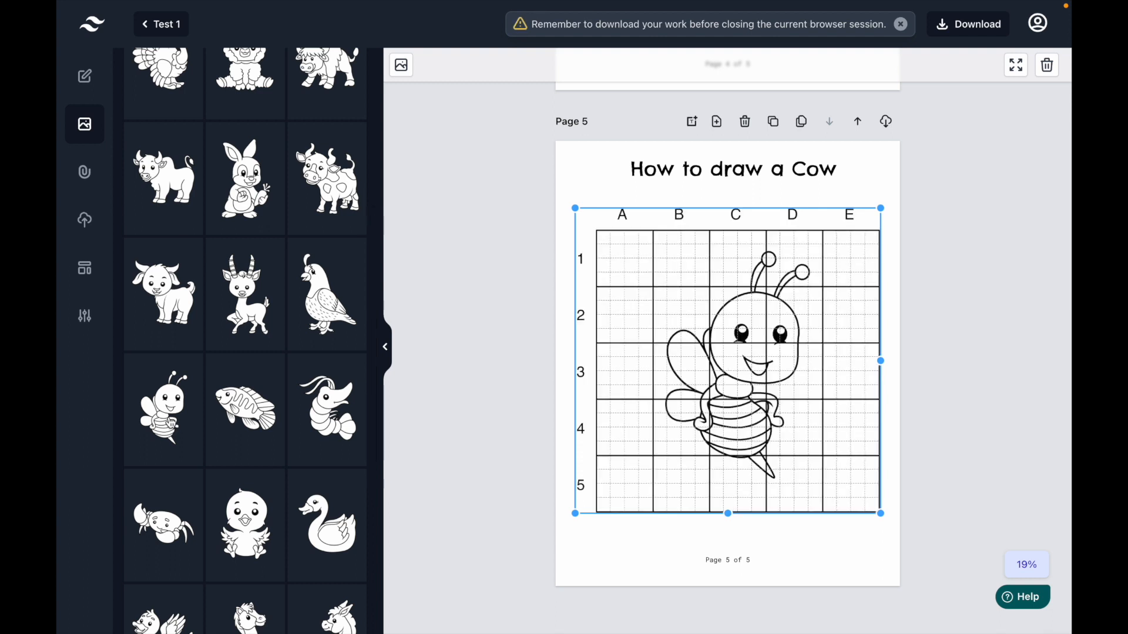
# Change the title on page 5 to "How to draw a Bee"
pyautogui.click(811, 176)
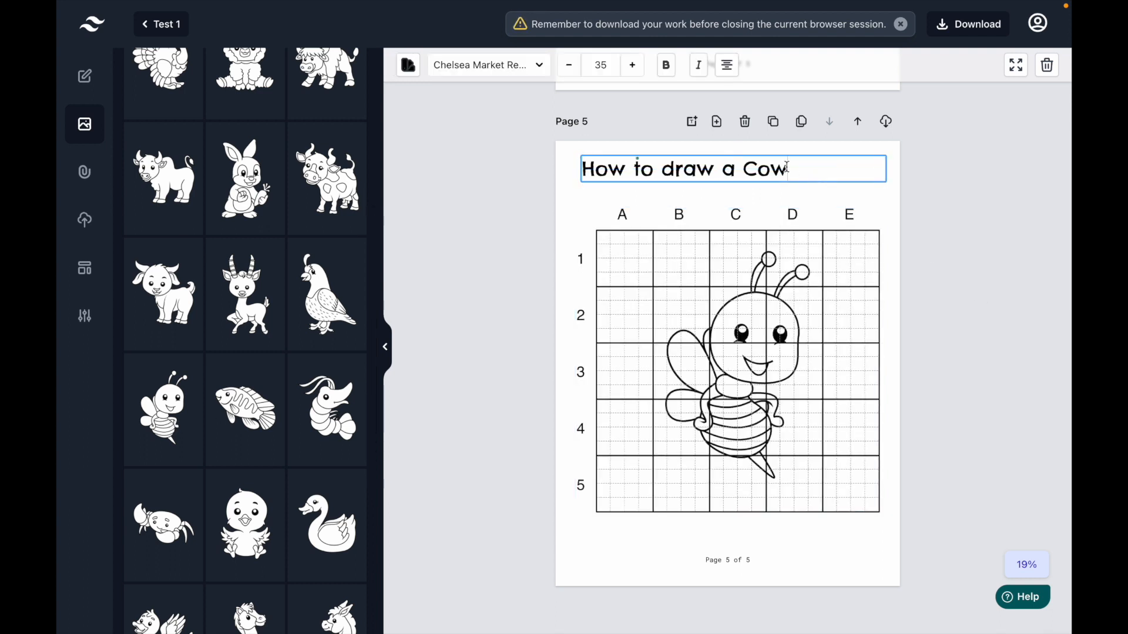
pyautogui.doubleClick(804, 168)
pyautogui.write('Bee')
pyautogui.click(1062, 278)
# Duplicate the bee page and remove the bee image from the copy's grid
pyautogui.click(774, 123)
pyautogui.click(722, 307)
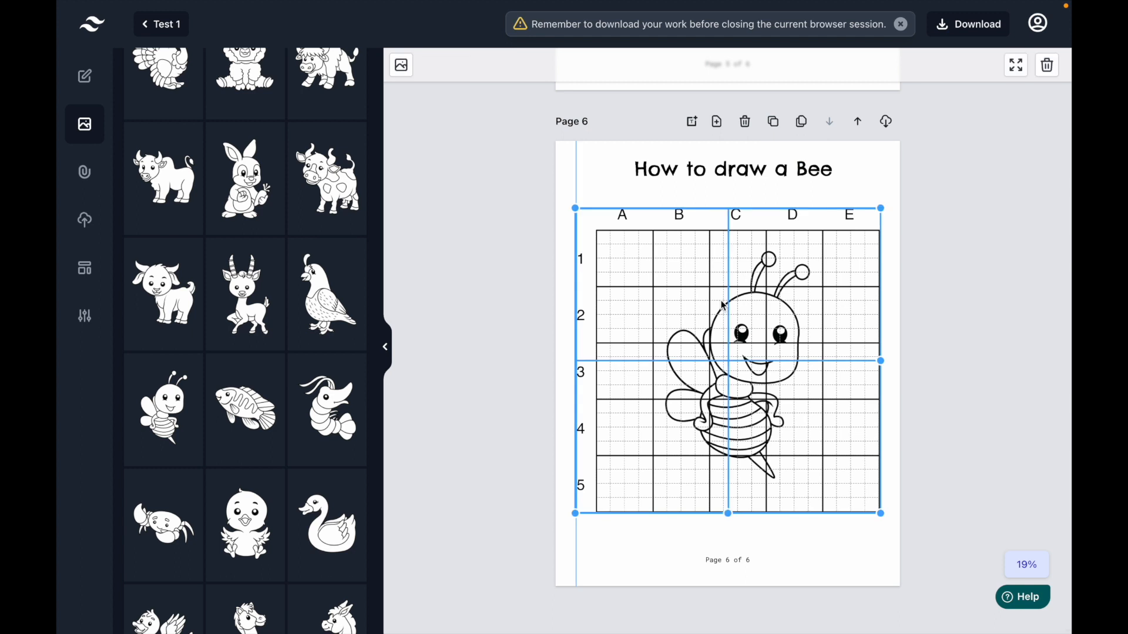
pyautogui.click(401, 65)
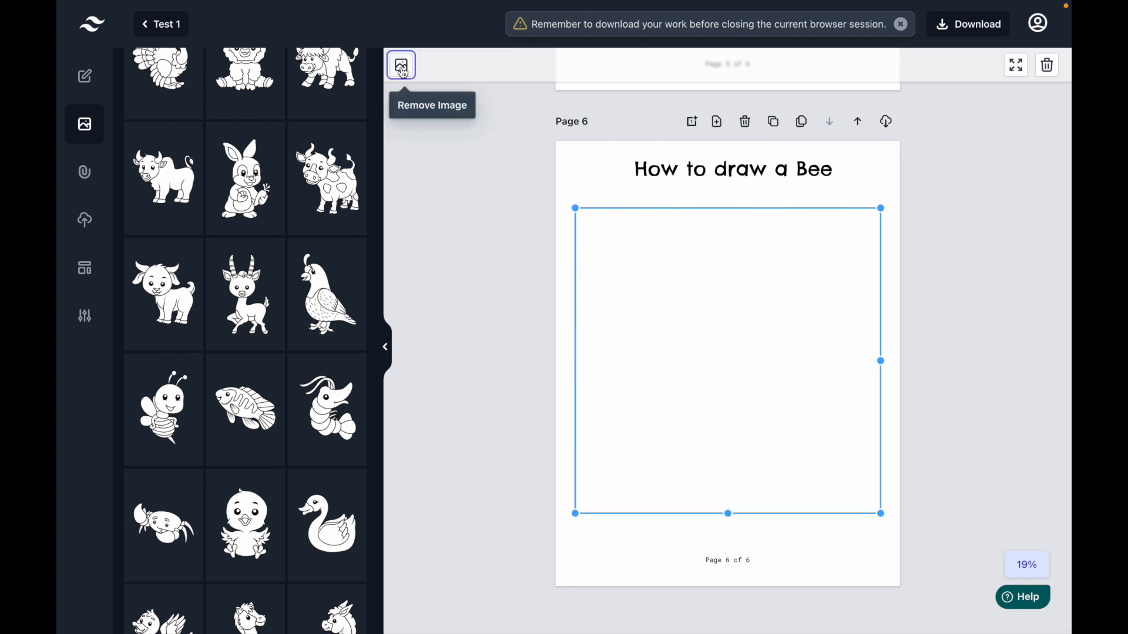
pyautogui.click(1021, 235)
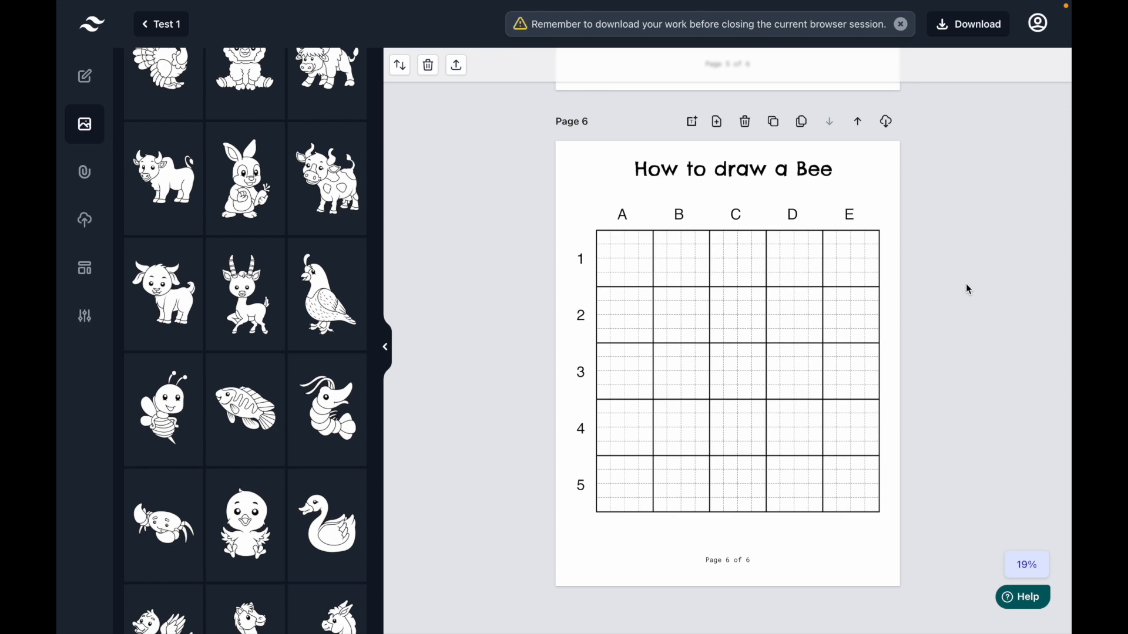
# Review the finished drawing pages and their blank practice pages
pyautogui.scroll(13, 967, 288)
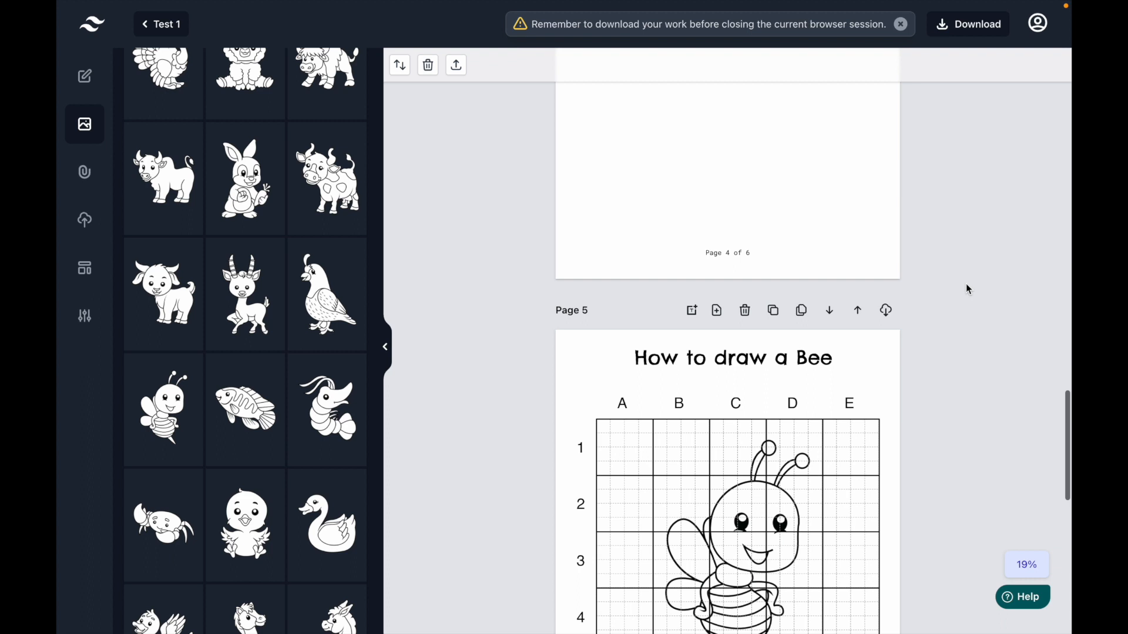
pyautogui.scroll(10, 968, 288)
pyautogui.scroll(-7, 967, 288)
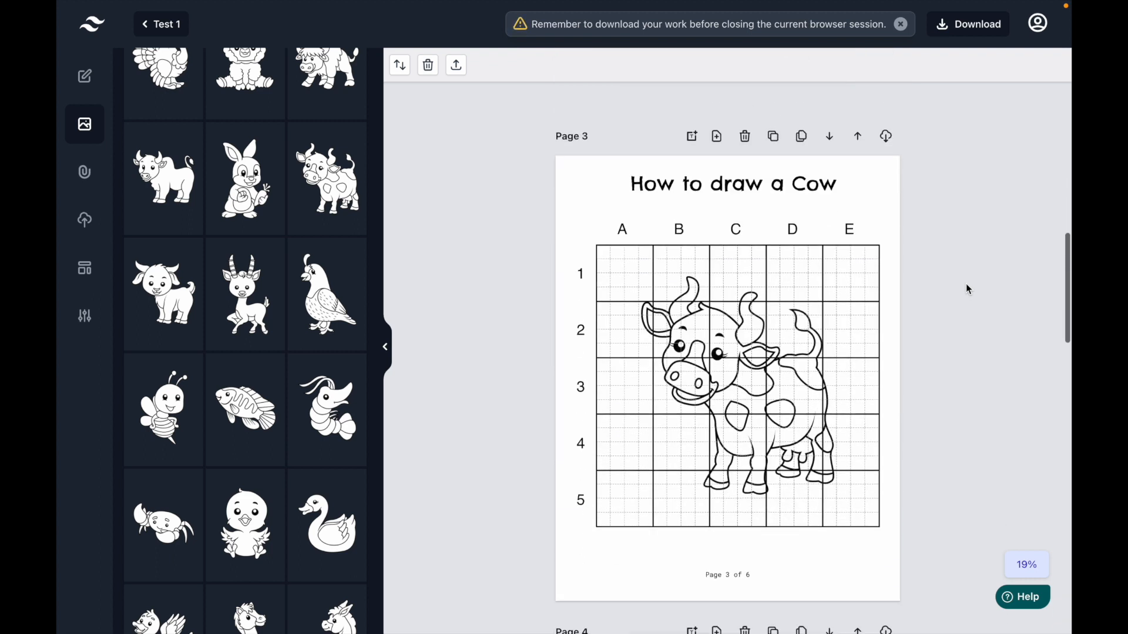
pyautogui.scroll(1, 968, 288)
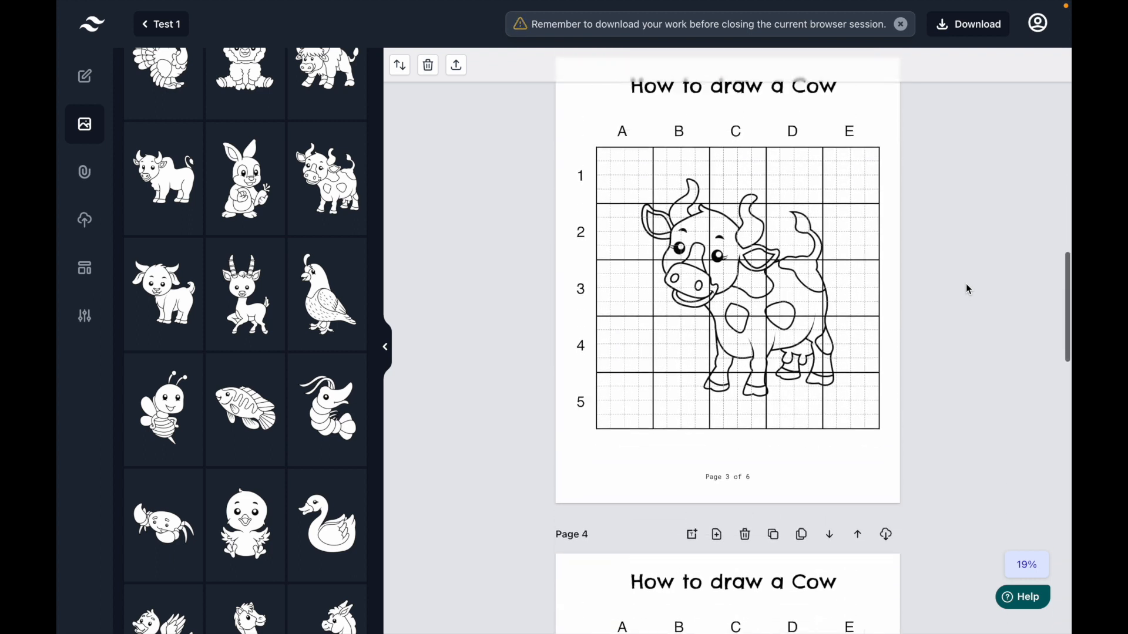
# Download the book as a PDF and look through the exported pages
pyautogui.click(946, 30)
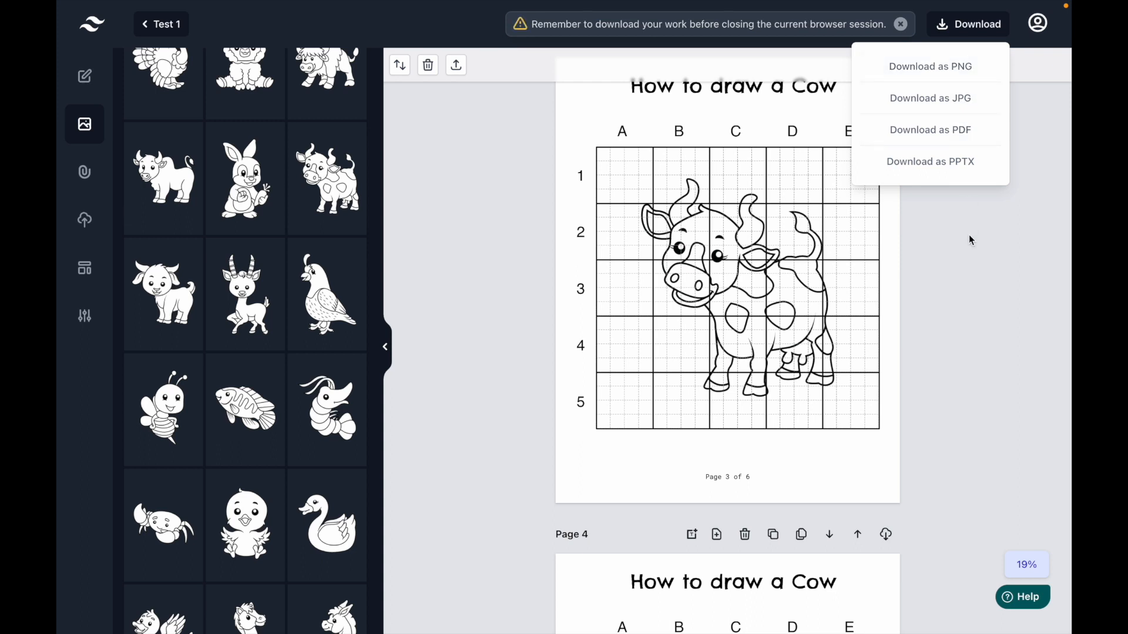
pyautogui.click(959, 136)
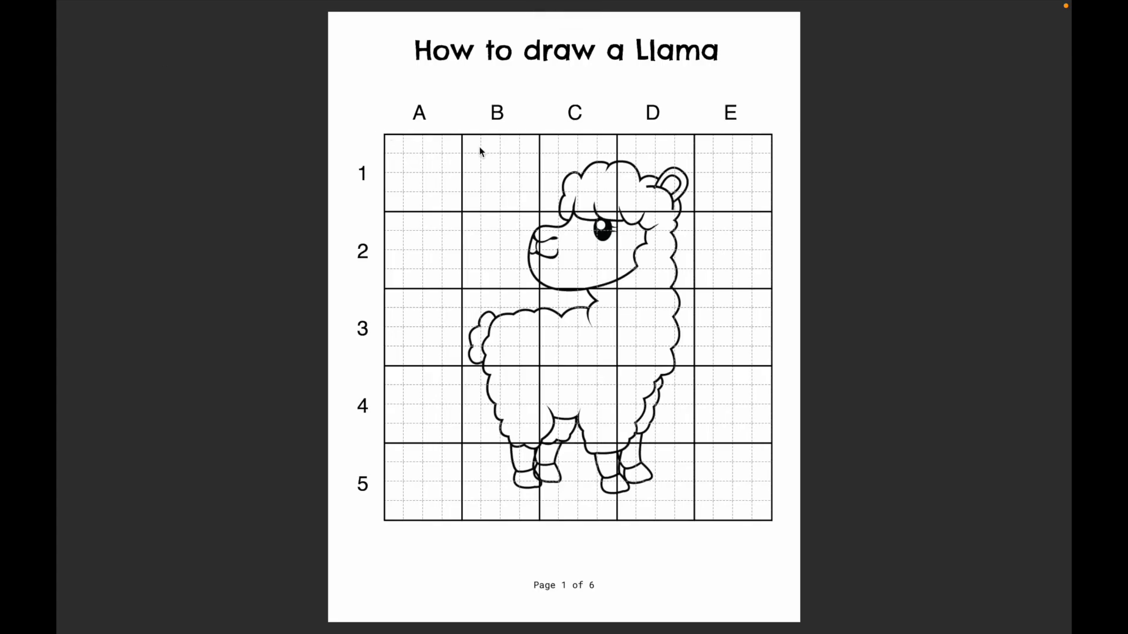
pyautogui.scroll(-3, 480, 150)
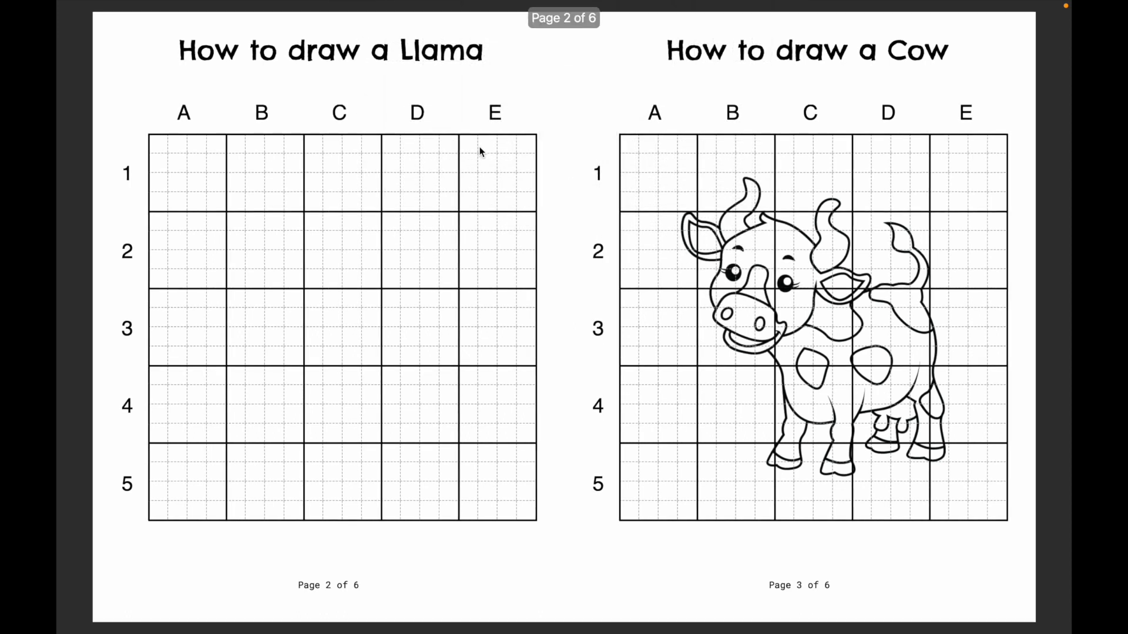
pyautogui.scroll(-3, 479, 152)
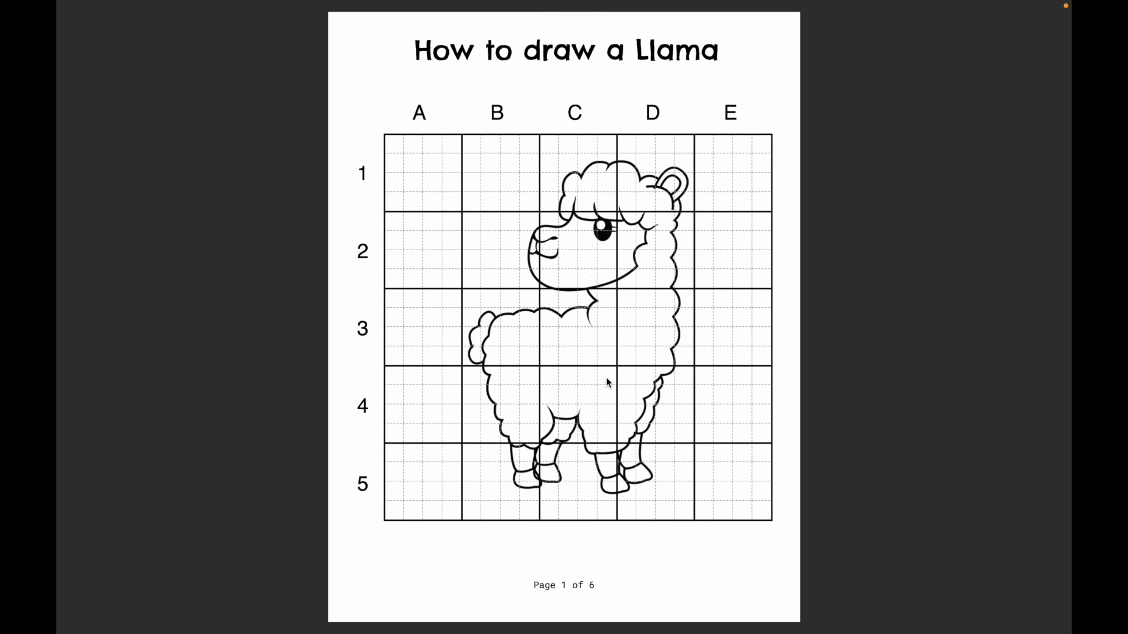
pyautogui.press('Right')
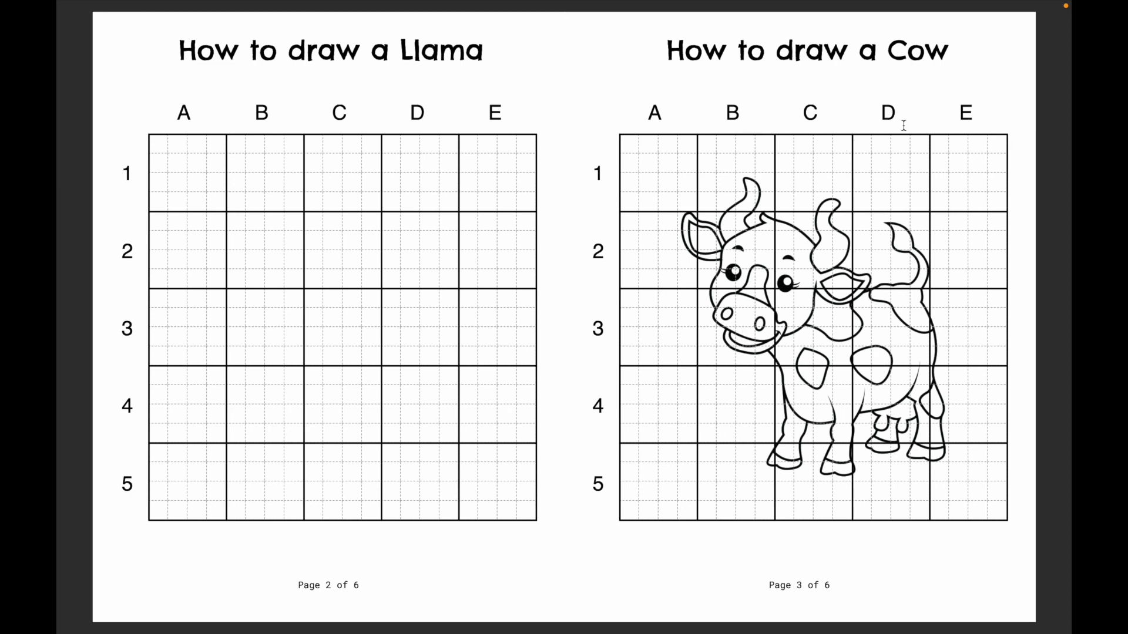
pyautogui.moveTo(522, 6)
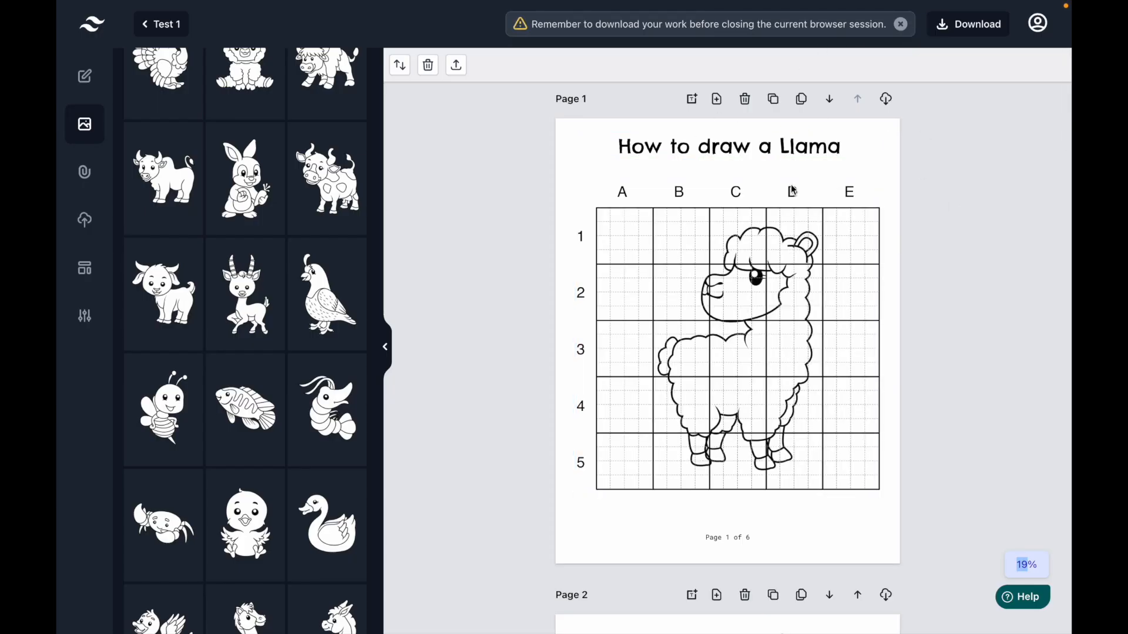
# Insert a blank page as the first page of the book and place the bull image in its upper part
pyautogui.click(717, 99)
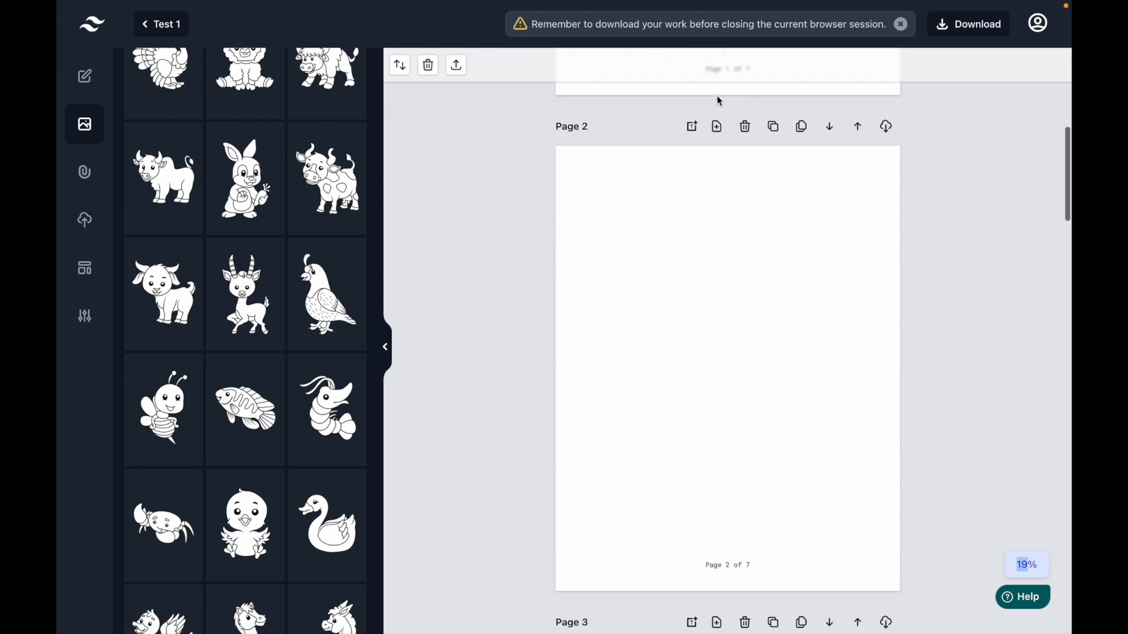
pyautogui.click(863, 128)
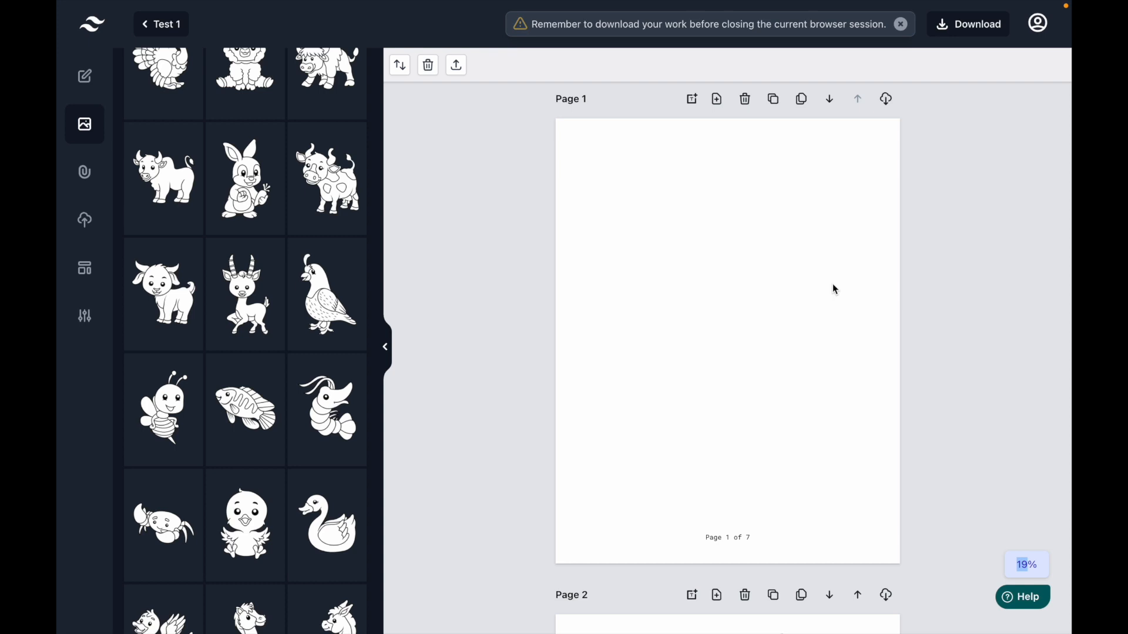
pyautogui.click(170, 184)
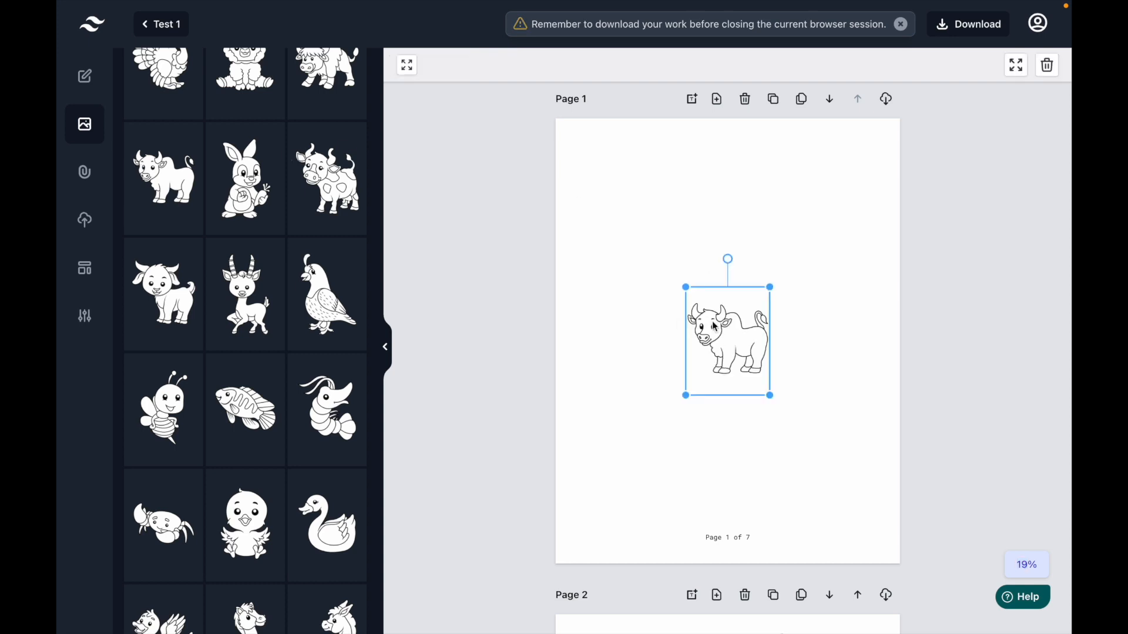
pyautogui.moveTo(714, 328); pyautogui.dragTo(624, 240)
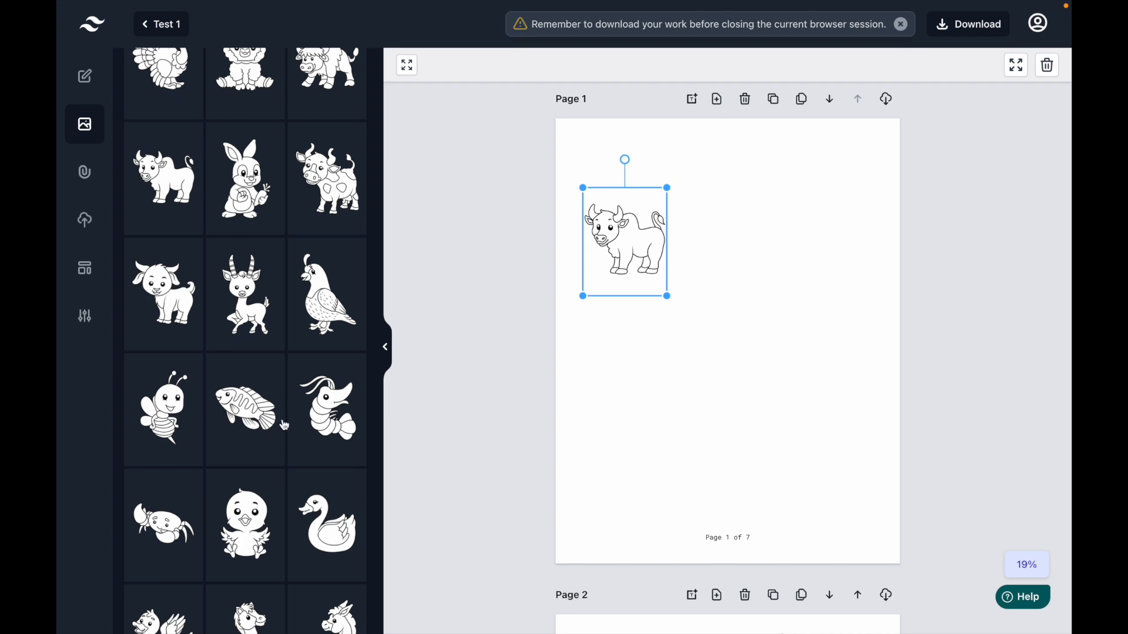
# Add the bee and chick images to the blank first page and spread the three animals across its lower half
pyautogui.click(169, 421)
pyautogui.moveTo(733, 342); pyautogui.dragTo(684, 402)
pyautogui.click(832, 341)
pyautogui.click(245, 526)
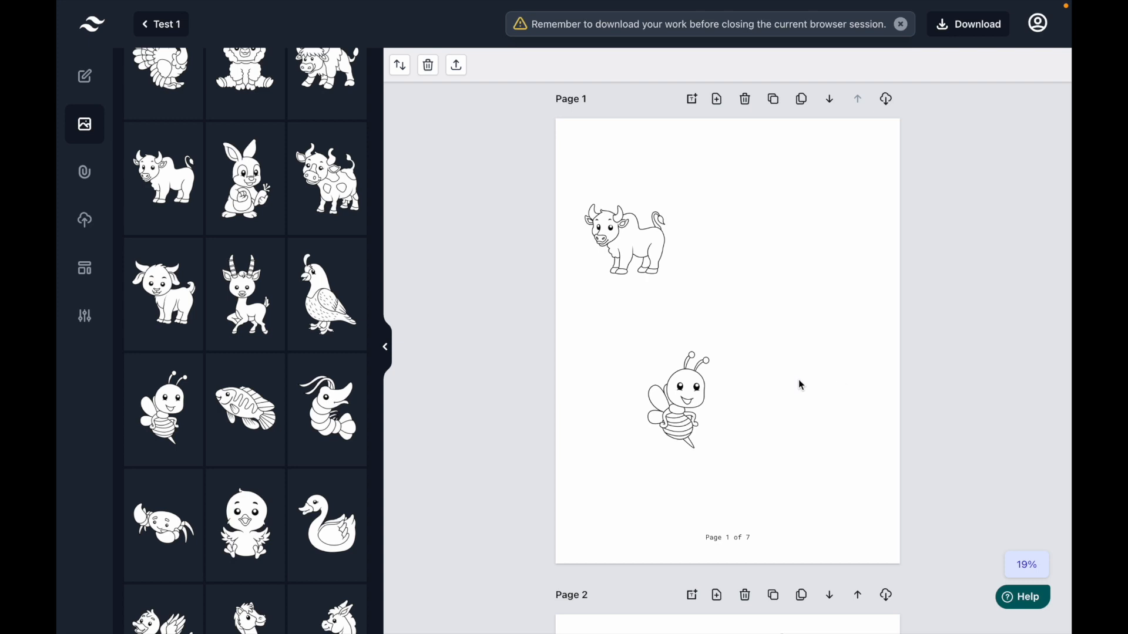
pyautogui.moveTo(699, 417); pyautogui.dragTo(687, 464)
pyautogui.moveTo(615, 223); pyautogui.dragTo(638, 295)
pyautogui.click(690, 442)
pyautogui.moveTo(691, 441); pyautogui.dragTo(743, 432)
pyautogui.click(825, 440)
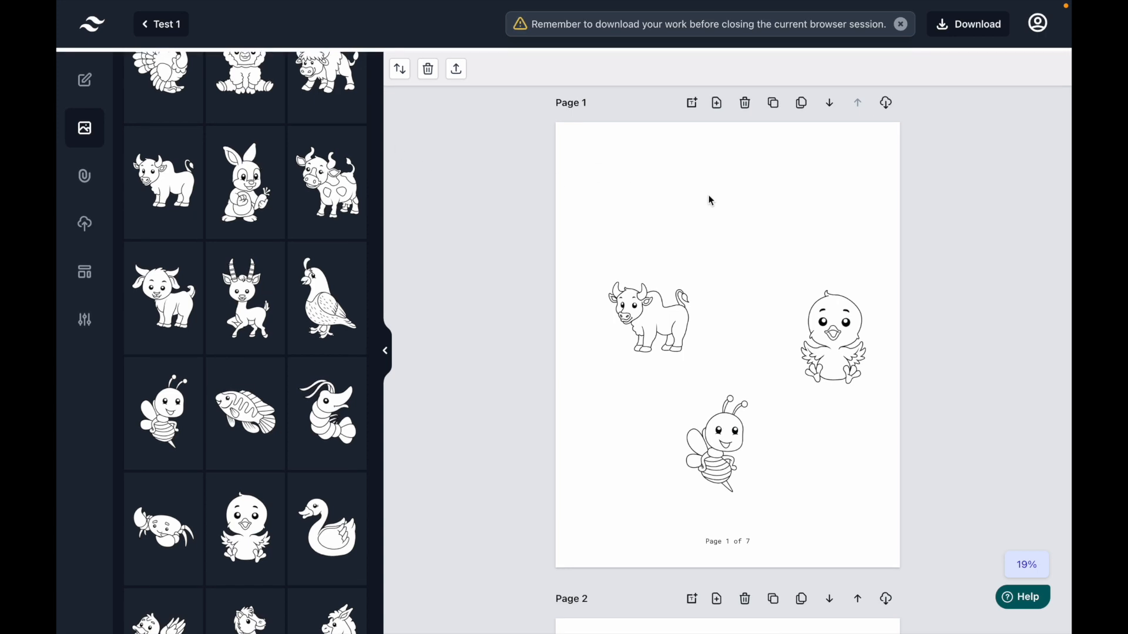
pyautogui.click(692, 101)
pyautogui.click(748, 151)
pyautogui.click(667, 356)
pyautogui.press('BackSpace')
# Copy the "How to draw a Llama" title from page 2 onto page 1 and place it above the animals
pyautogui.scroll(-5, 716, 393)
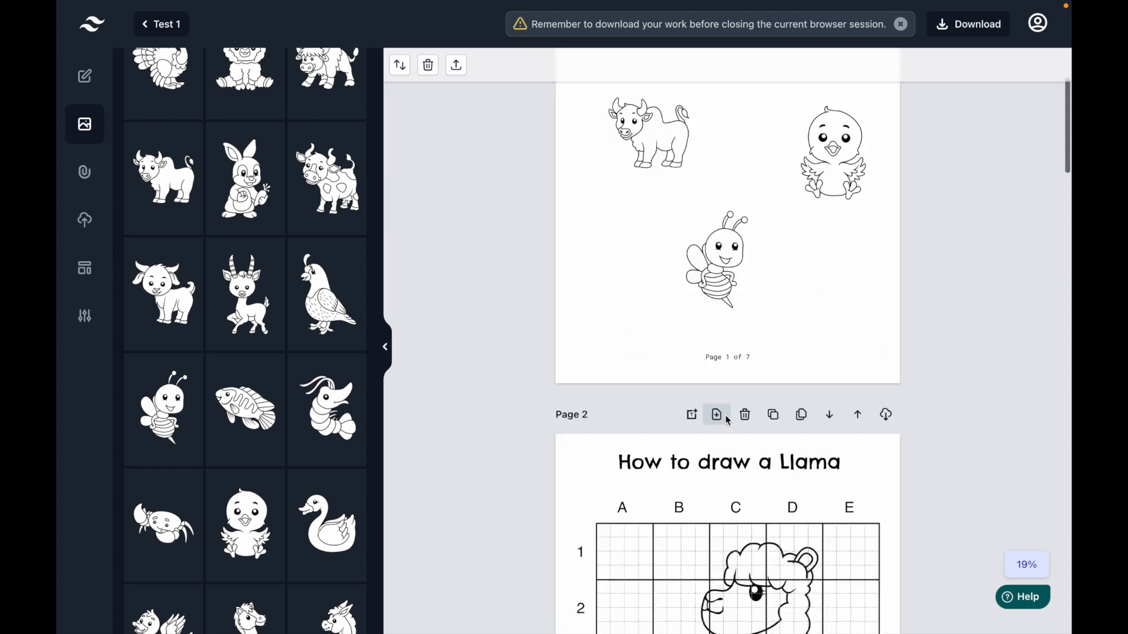
pyautogui.click(712, 321)
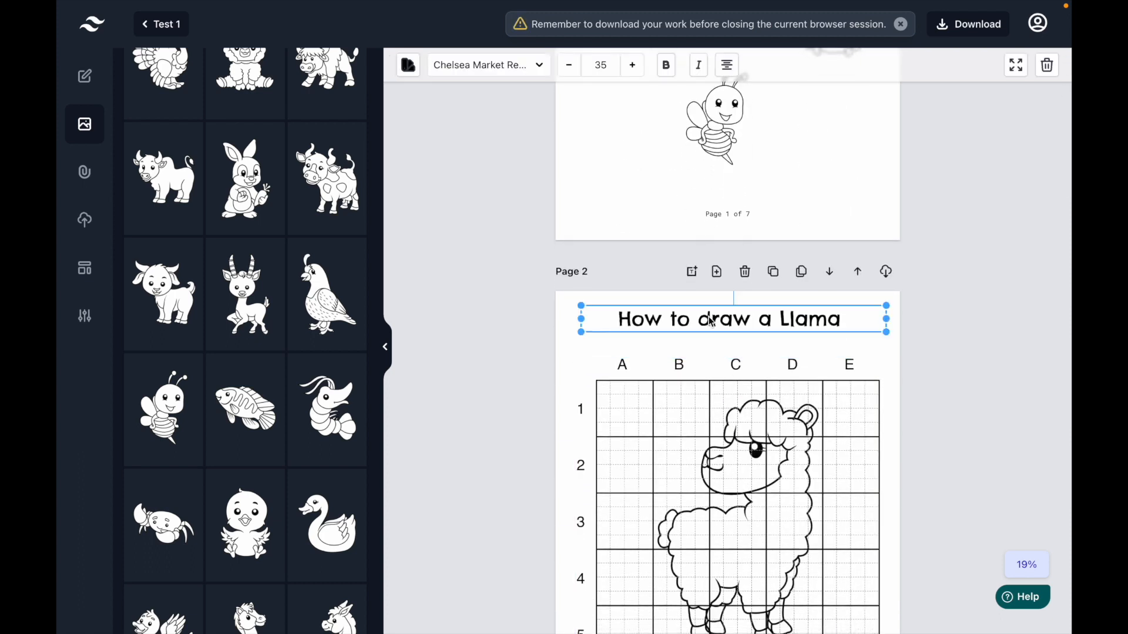
pyautogui.scroll(5, 717, 352)
pyautogui.click(716, 239)
pyautogui.write('How to draw a Llama')
pyautogui.moveTo(744, 338); pyautogui.dragTo(743, 205)
# Change the copied title on page 1 to "How to Draw Cute Animals Workbook"
pyautogui.doubleClick(743, 205)
pyautogui.press('BackSpace')
pyautogui.press('BackSpace')
pyautogui.press('BackSpace')
pyautogui.press('BackSpace')
pyautogui.press('BackSpace')
pyautogui.press('BackSpace')
pyautogui.press('BackSpace')
pyautogui.press('BackSpace')
pyautogui.press('BackSpace')
pyautogui.press('BackSpace')
pyautogui.press('BackSpace')
pyautogui.press('BackSpace')
pyautogui.write('Draw Cute Animals Workbook')
pyautogui.click(727, 258)
# Enlarge the cover title and position it above the animal images
pyautogui.click(646, 219)
pyautogui.moveTo(575, 219); pyautogui.dragTo(677, 220)
pyautogui.moveTo(677, 194); pyautogui.dragTo(579, 171)
pyautogui.moveTo(768, 220); pyautogui.dragTo(769, 280)
# Arrange the bull, bee and a smaller chick beneath the cover title and reshape the title to three lines
pyautogui.moveTo(652, 321); pyautogui.dragTo(652, 382)
pyautogui.moveTo(718, 443); pyautogui.dragTo(752, 466)
pyautogui.moveTo(823, 356); pyautogui.dragTo(811, 394)
pyautogui.moveTo(863, 429); pyautogui.dragTo(821, 391)
pyautogui.moveTo(758, 455); pyautogui.dragTo(736, 444)
pyautogui.click(844, 501)
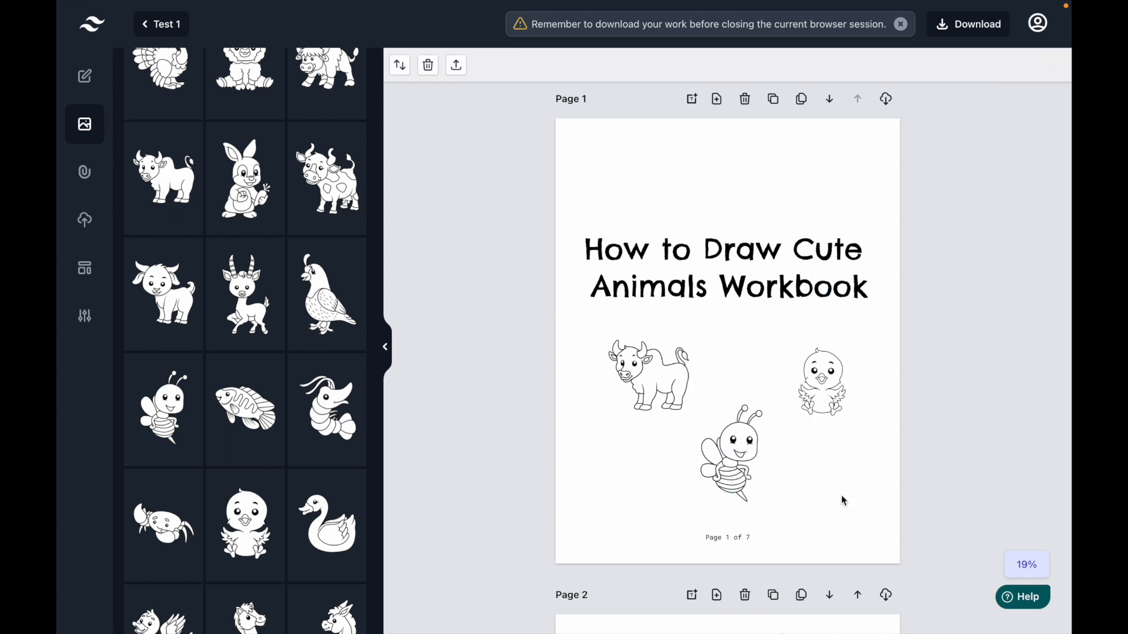
pyautogui.click(810, 285)
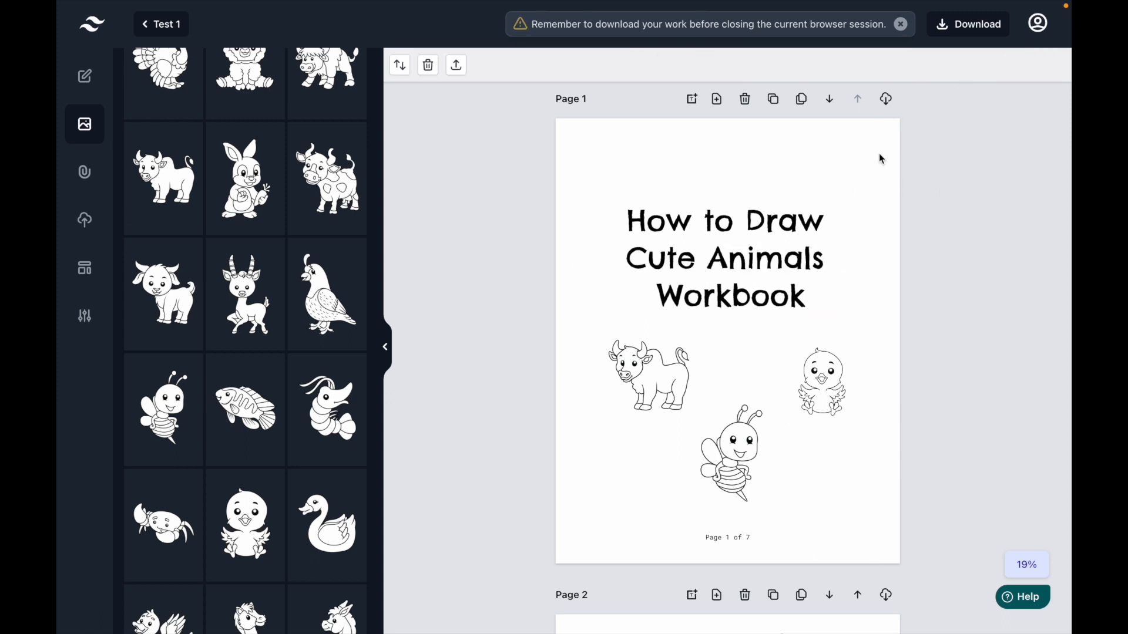
# Download the book with its cover as a PDF and look through the exported page spreads
pyautogui.click(944, 30)
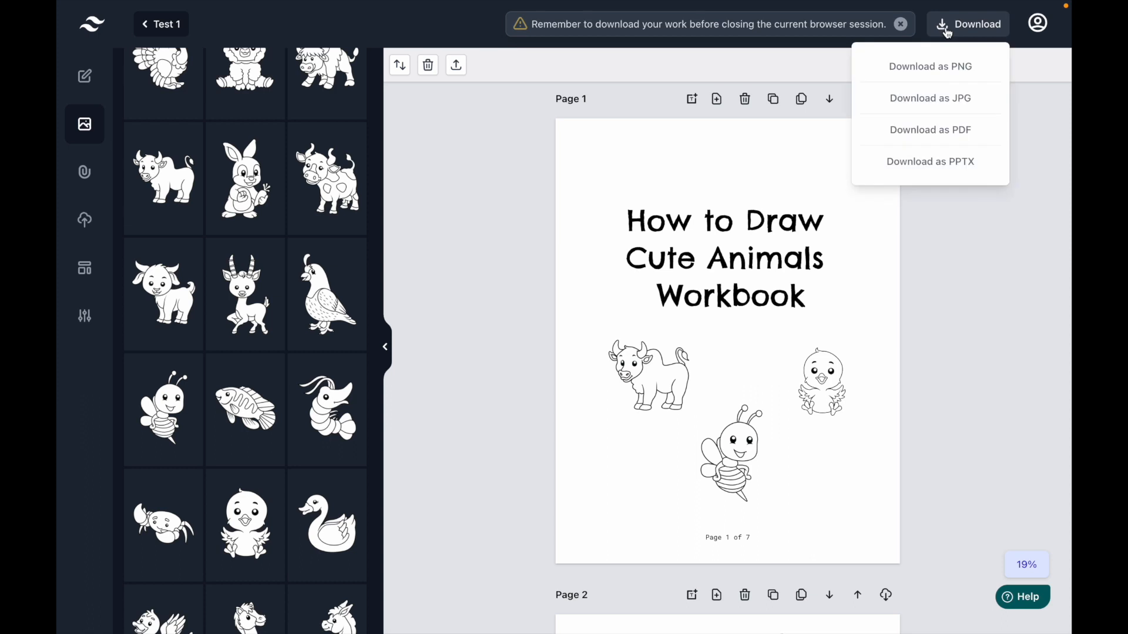
pyautogui.click(947, 139)
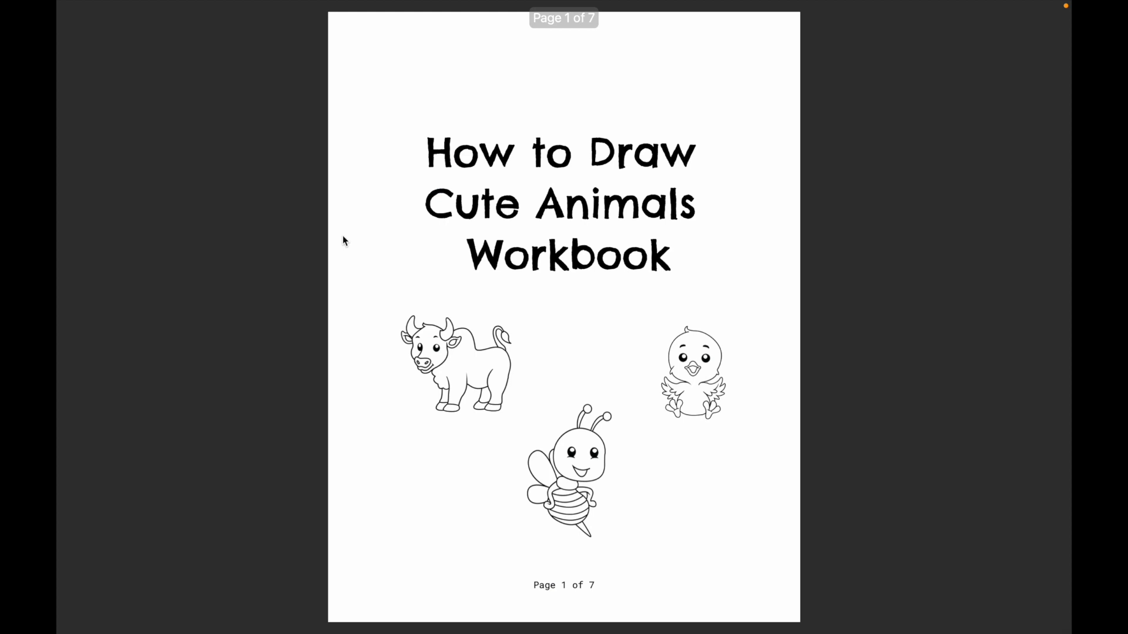
pyautogui.press('Right')
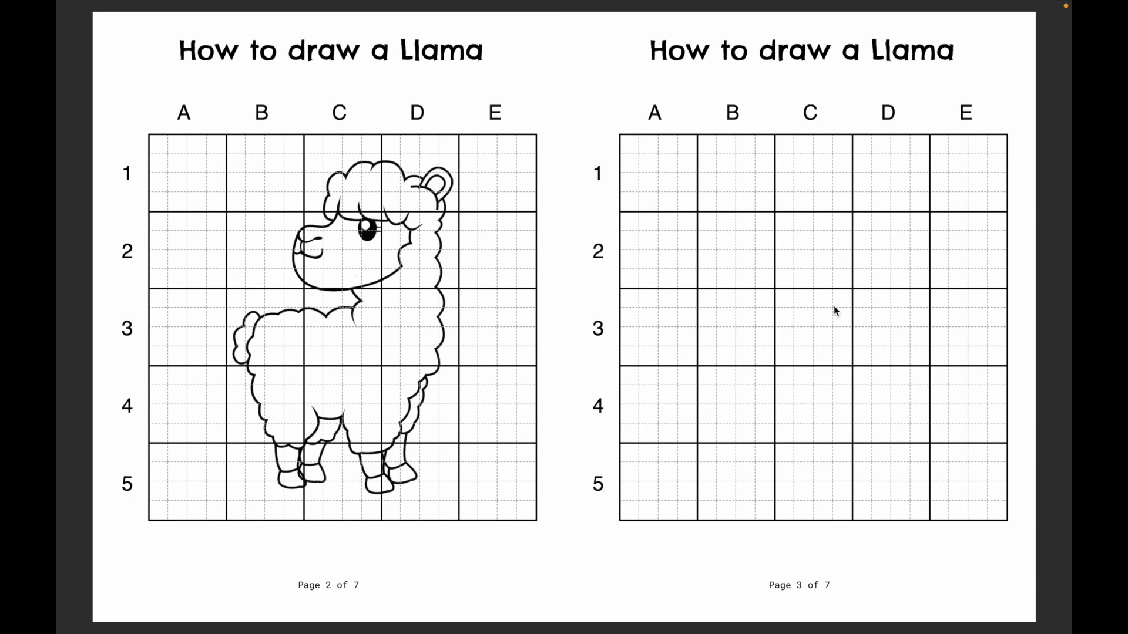
pyautogui.press('pagedown')
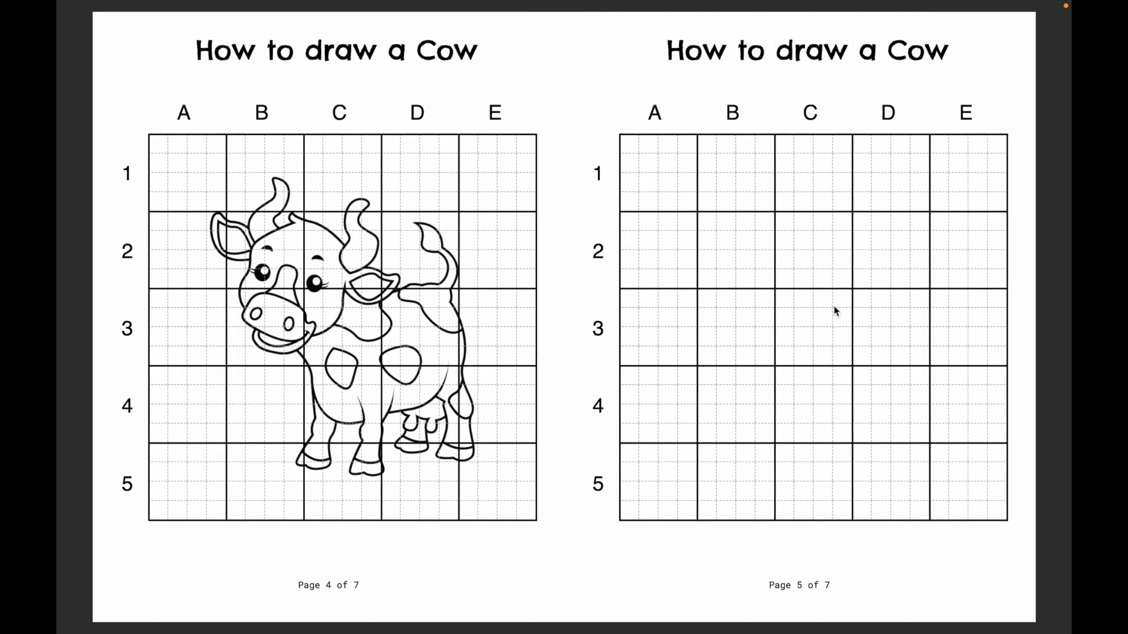
pyautogui.press('pagedown')
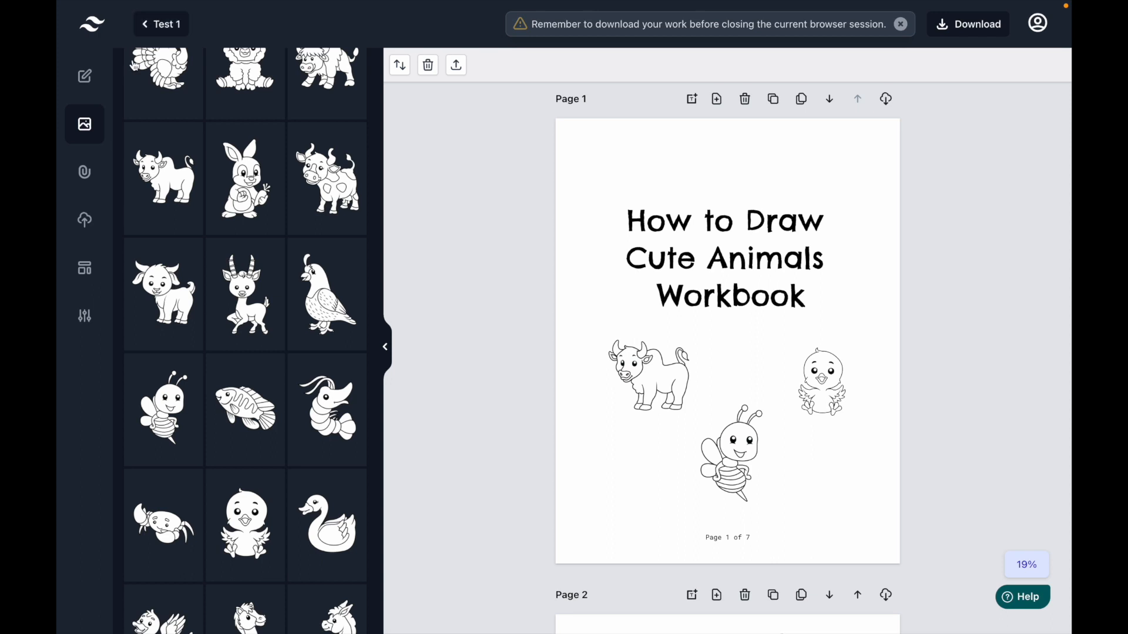
# Delete the book's existing pages so that only one blank page is left
pyautogui.click(87, 182)
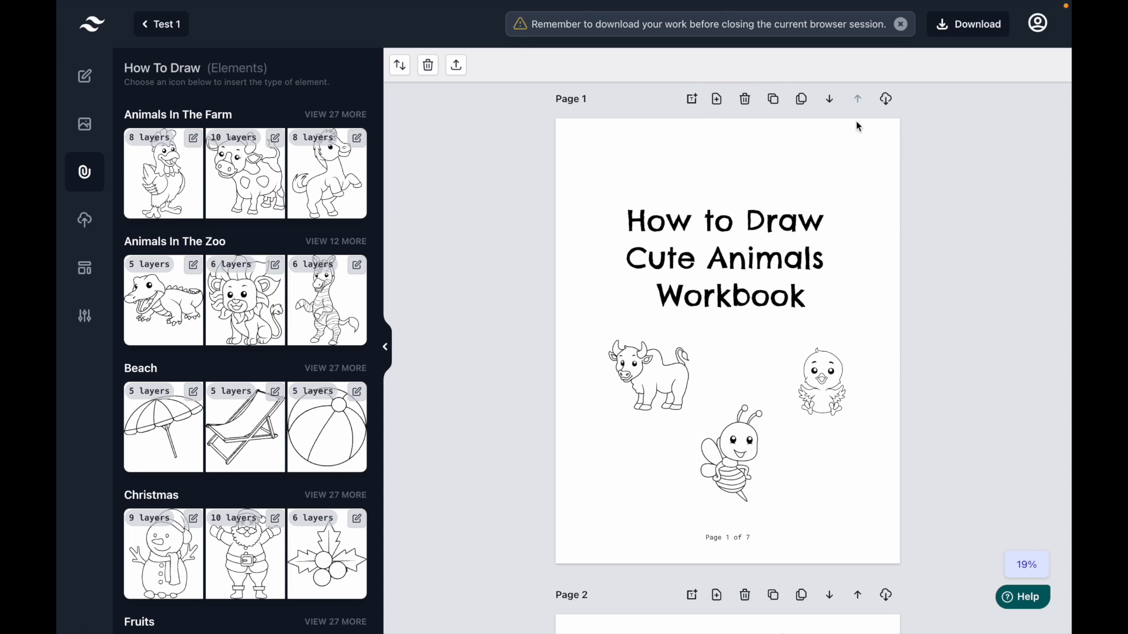
pyautogui.click(746, 100)
pyautogui.click(747, 101)
pyautogui.click(748, 101)
pyautogui.click(747, 101)
pyautogui.click(748, 101)
pyautogui.click(748, 100)
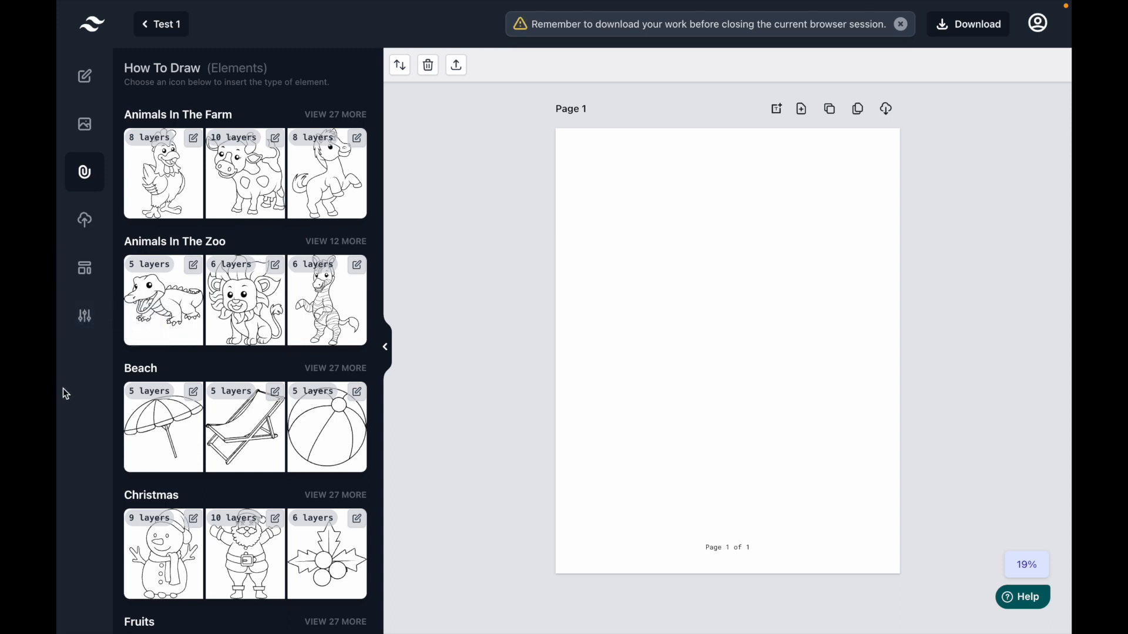
# Browse the step-by-step drawing templates and insert the six-step circular bee layout as a new page
pyautogui.click(88, 268)
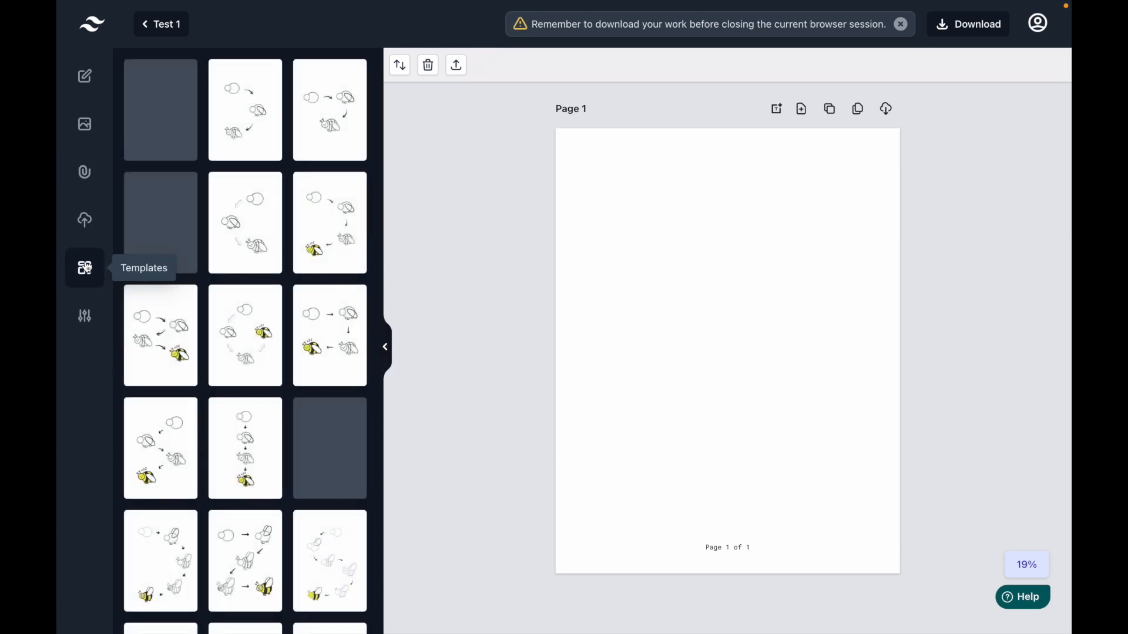
pyautogui.scroll(-1, 194, 345)
pyautogui.scroll(-3, 194, 345)
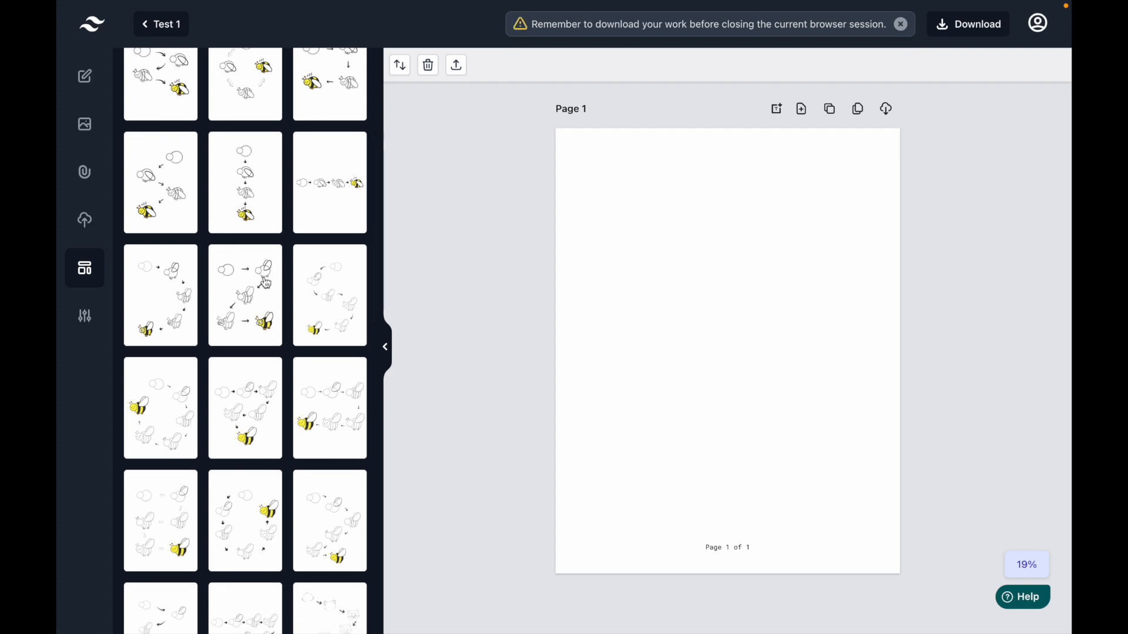
pyautogui.scroll(-2, 269, 324)
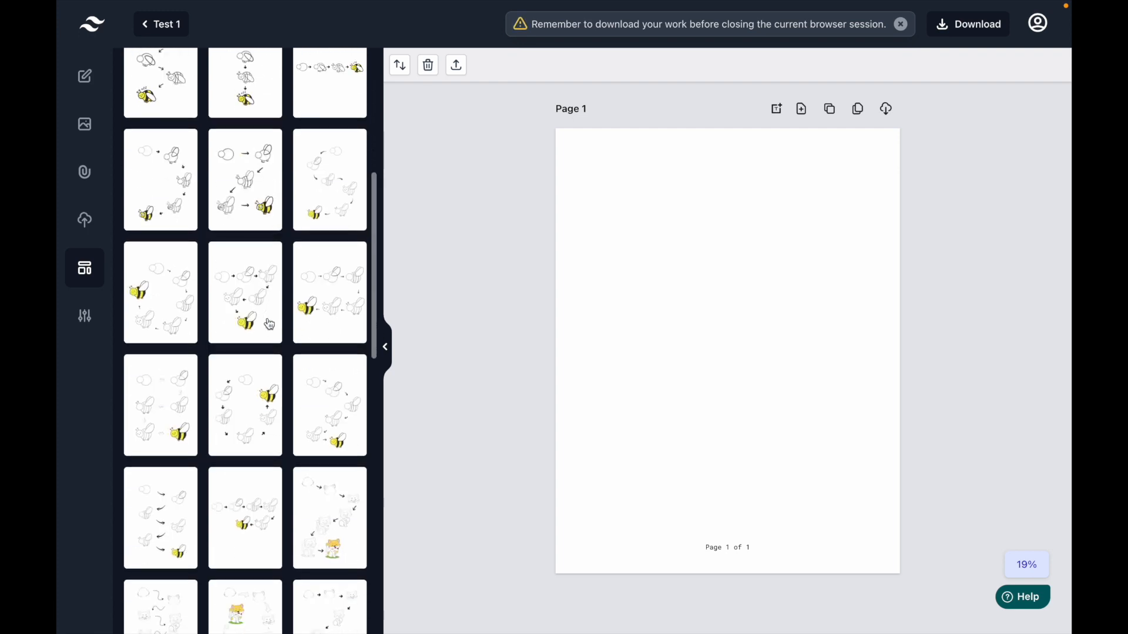
pyautogui.click(168, 305)
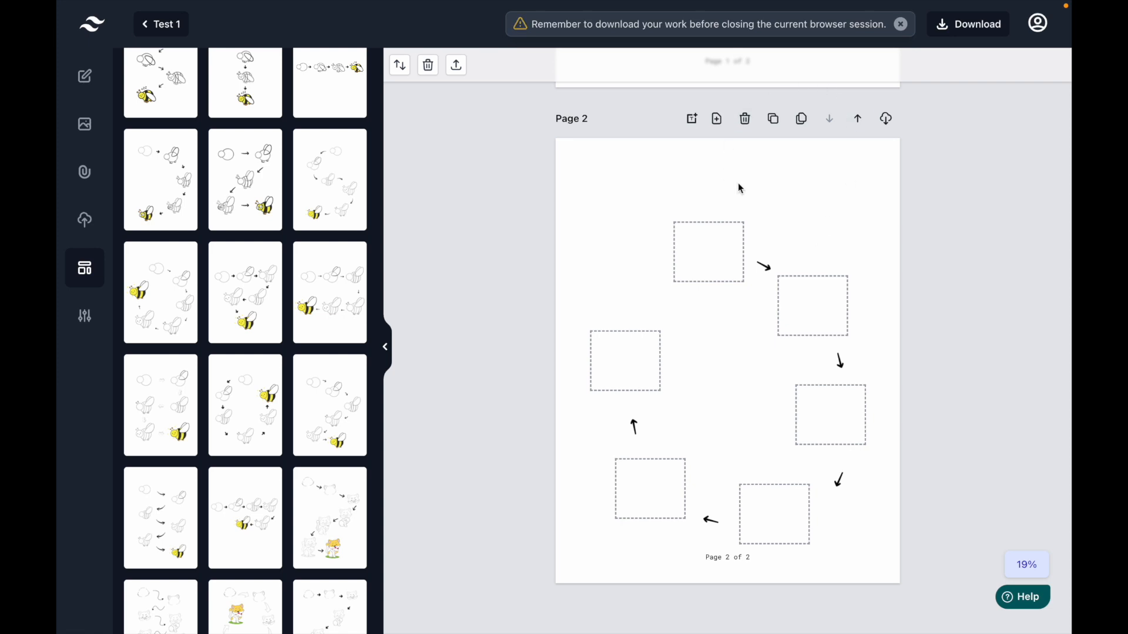
# Bulk clone page 2 with Step By Step Layers, using the hippo, fox-like animal and turtle from Animals in the Zoo
pyautogui.click(803, 121)
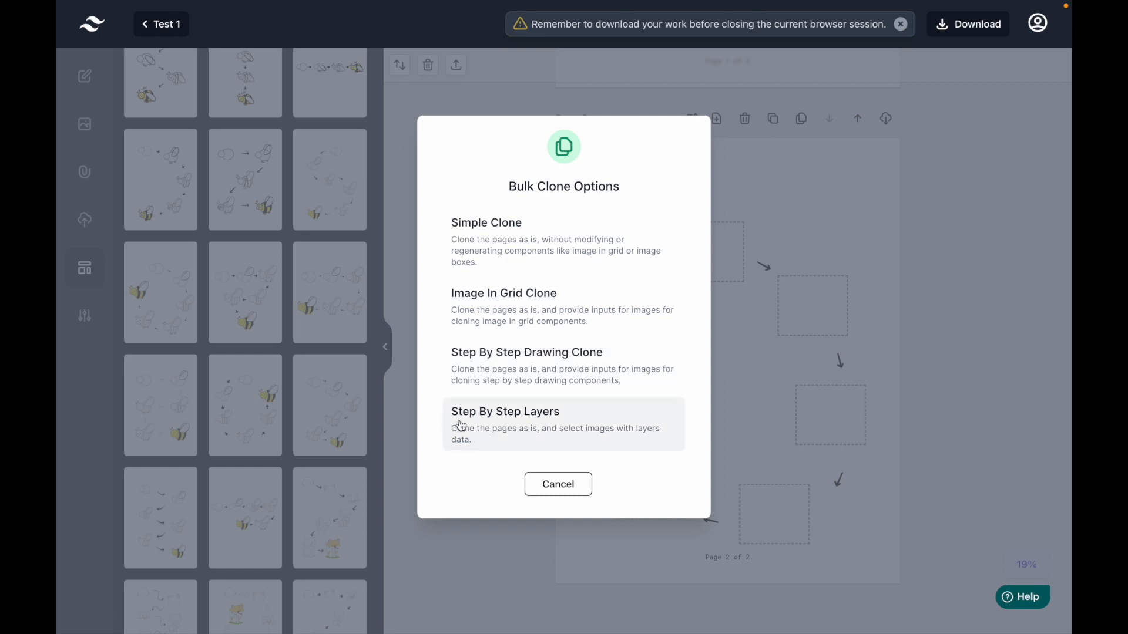
pyautogui.click(556, 427)
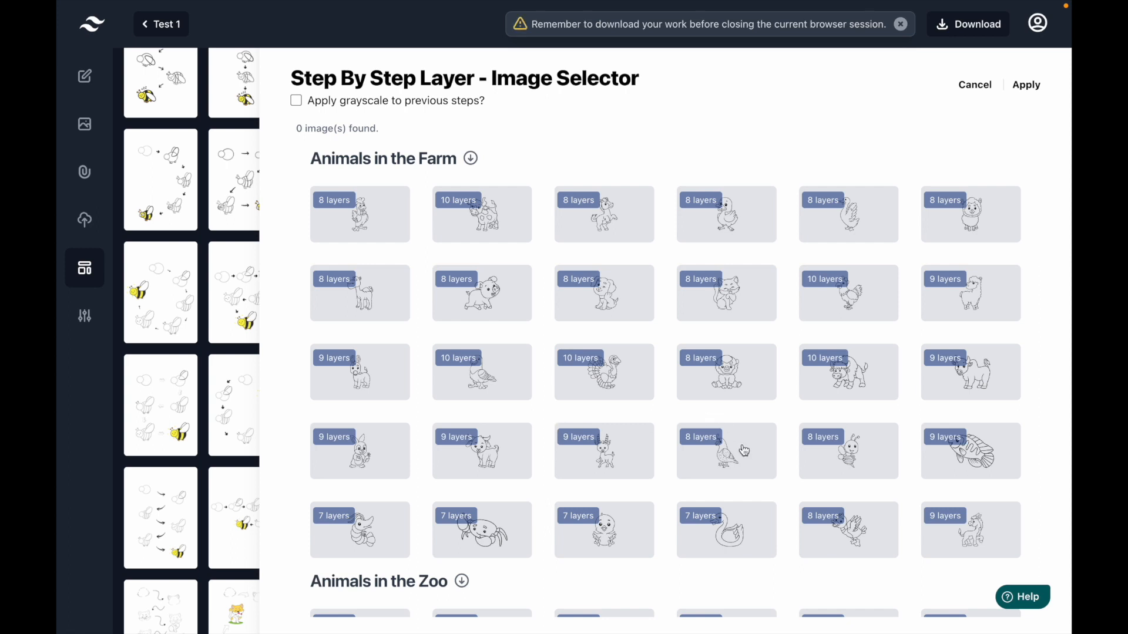
pyautogui.scroll(-6, 745, 451)
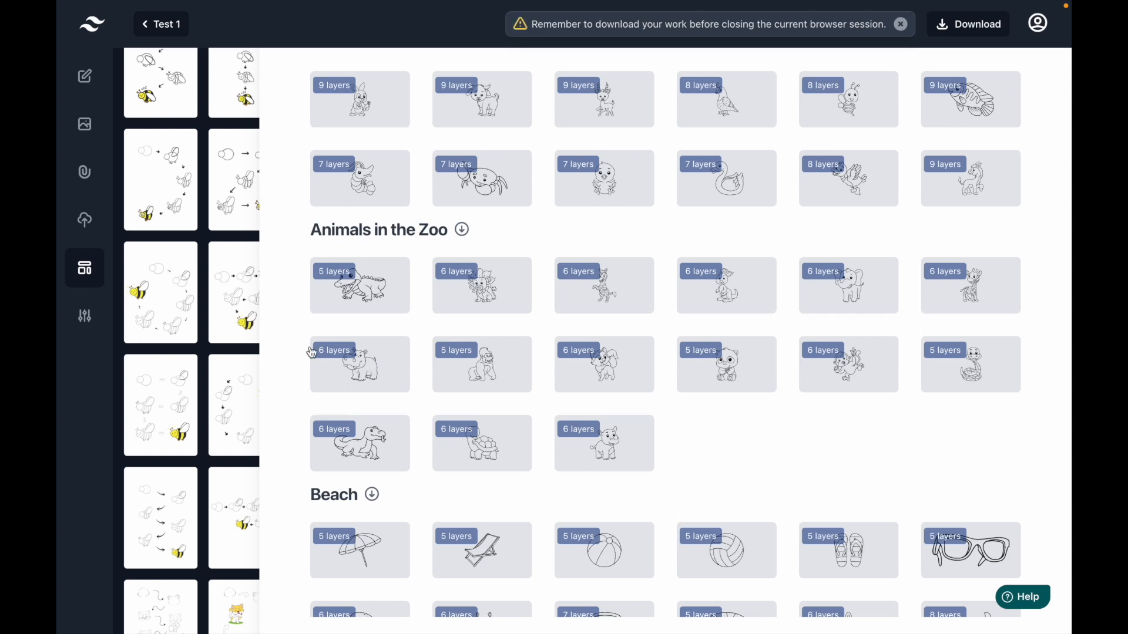
pyautogui.click(373, 370)
pyautogui.scroll(3, 1003, 234)
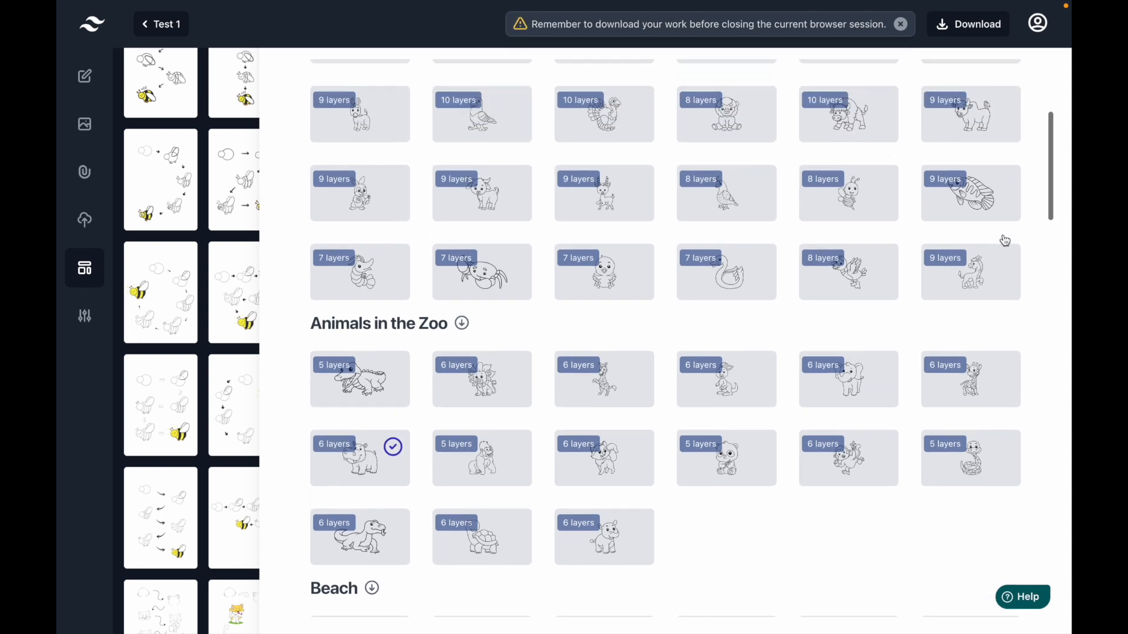
pyautogui.scroll(-2, 1003, 234)
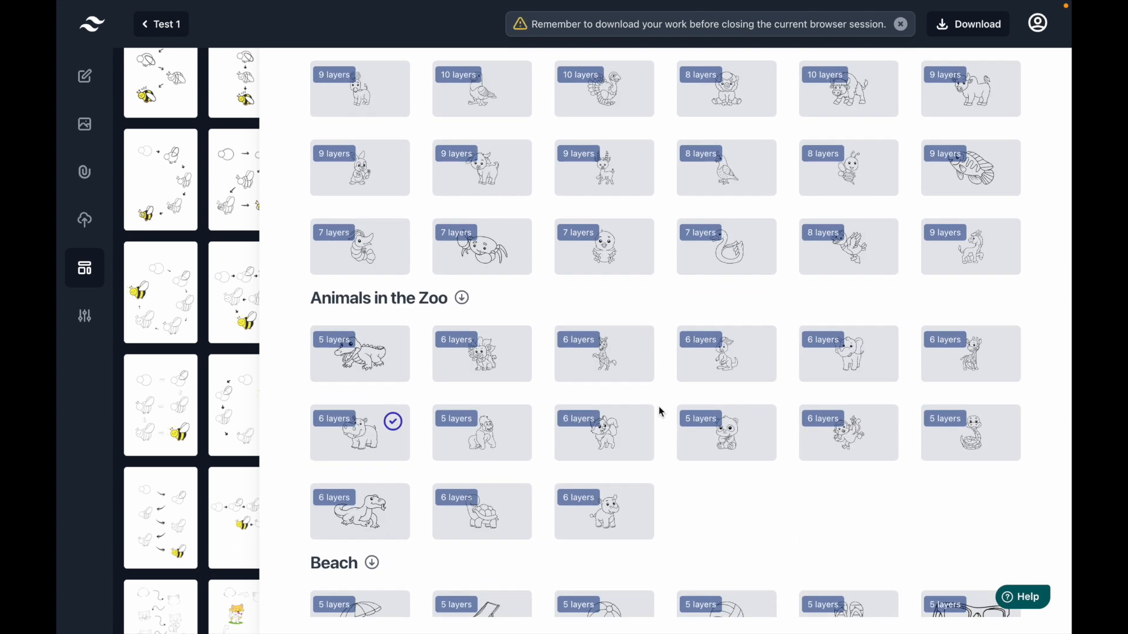
pyautogui.click(608, 444)
pyautogui.click(490, 526)
pyautogui.scroll(5, 1045, 352)
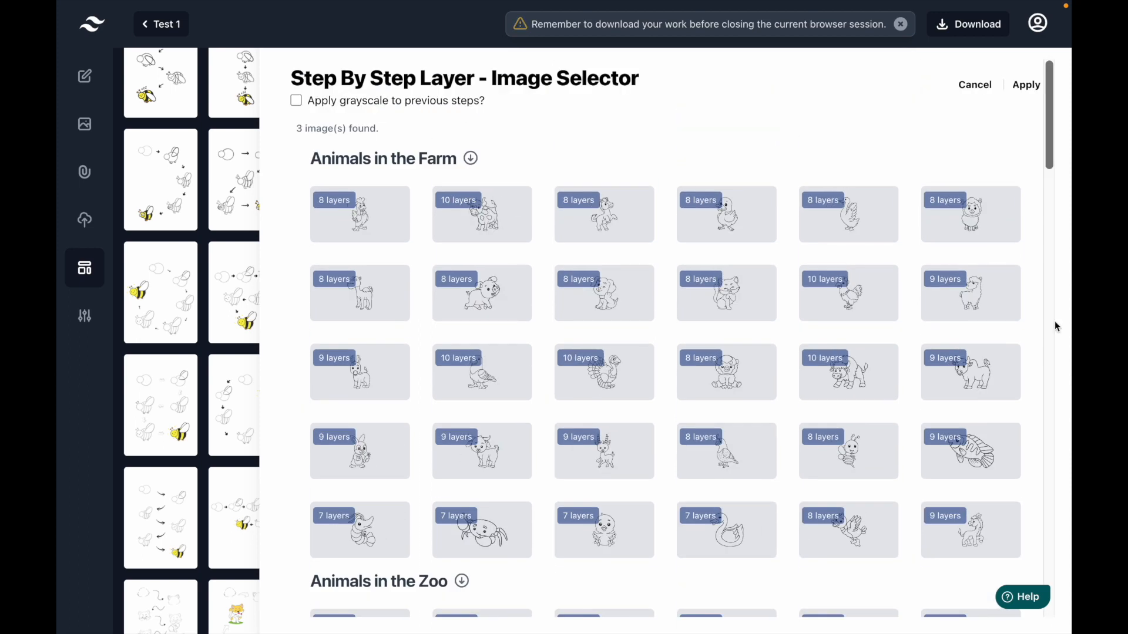
pyautogui.click(1025, 85)
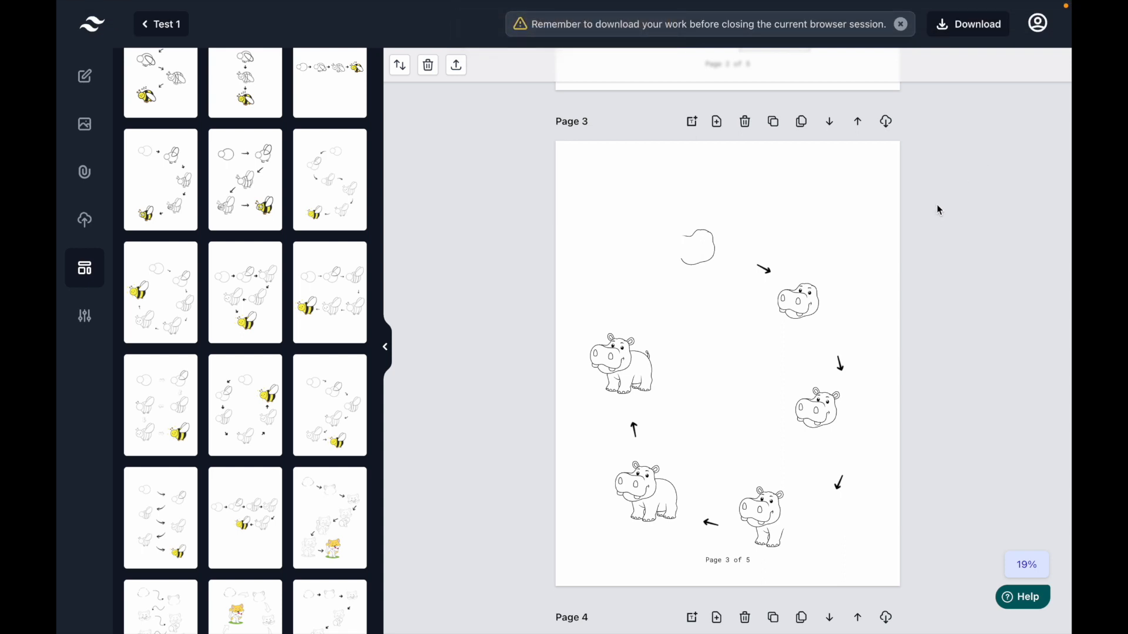
pyautogui.scroll(8, 939, 210)
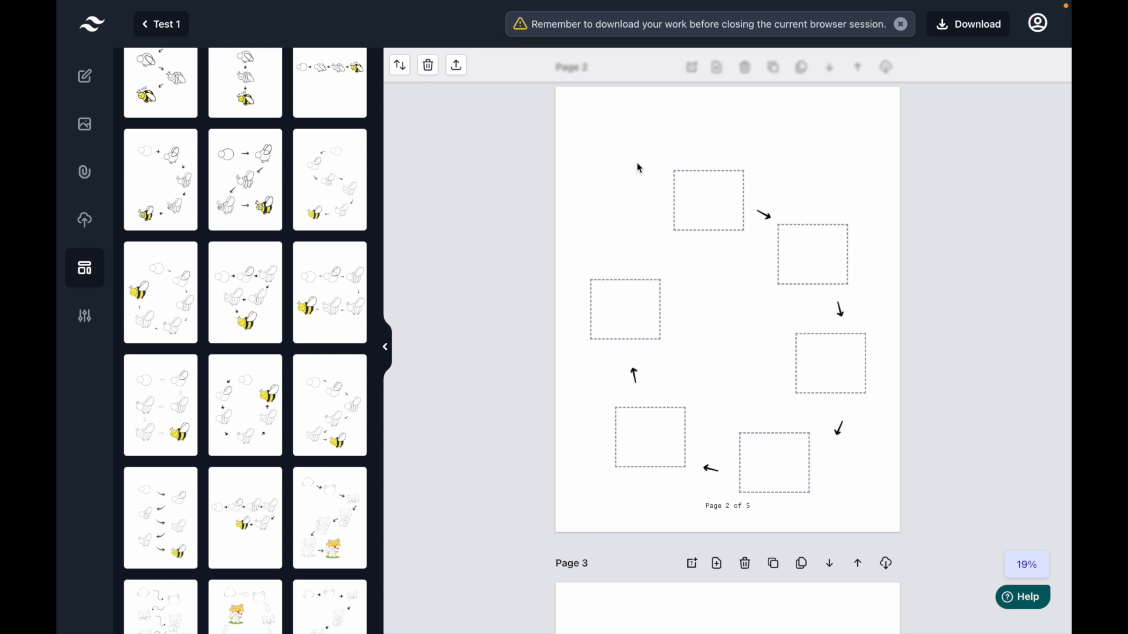
# Delete the page with the empty six-box layout and the blank first page, leaving only the animal drawing pages
pyautogui.scroll(3, 838, 355)
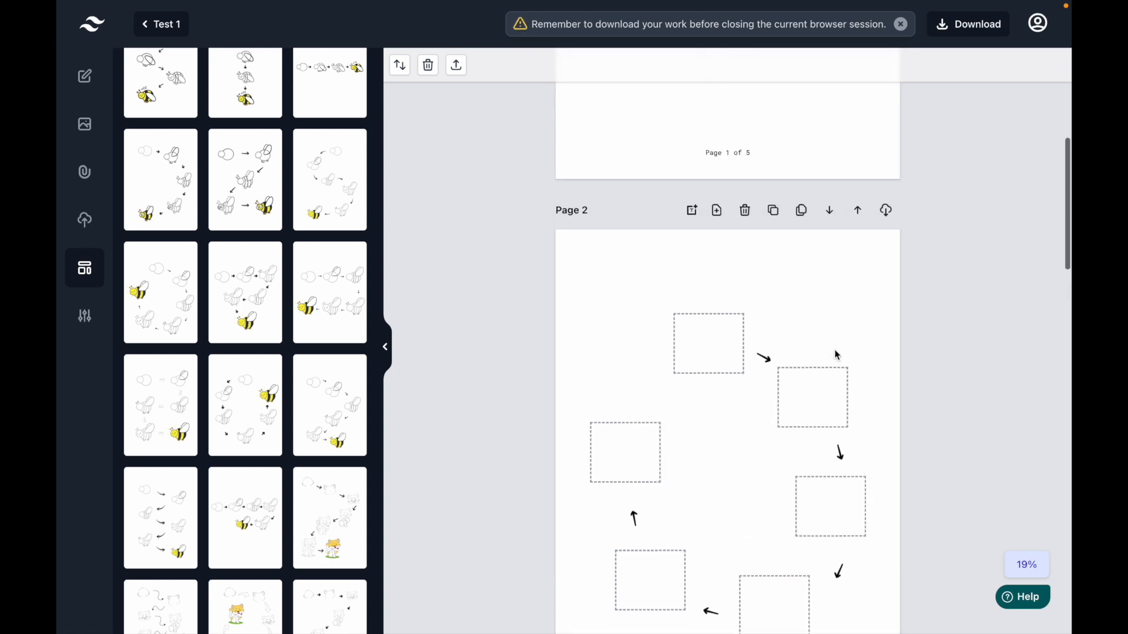
pyautogui.click(754, 219)
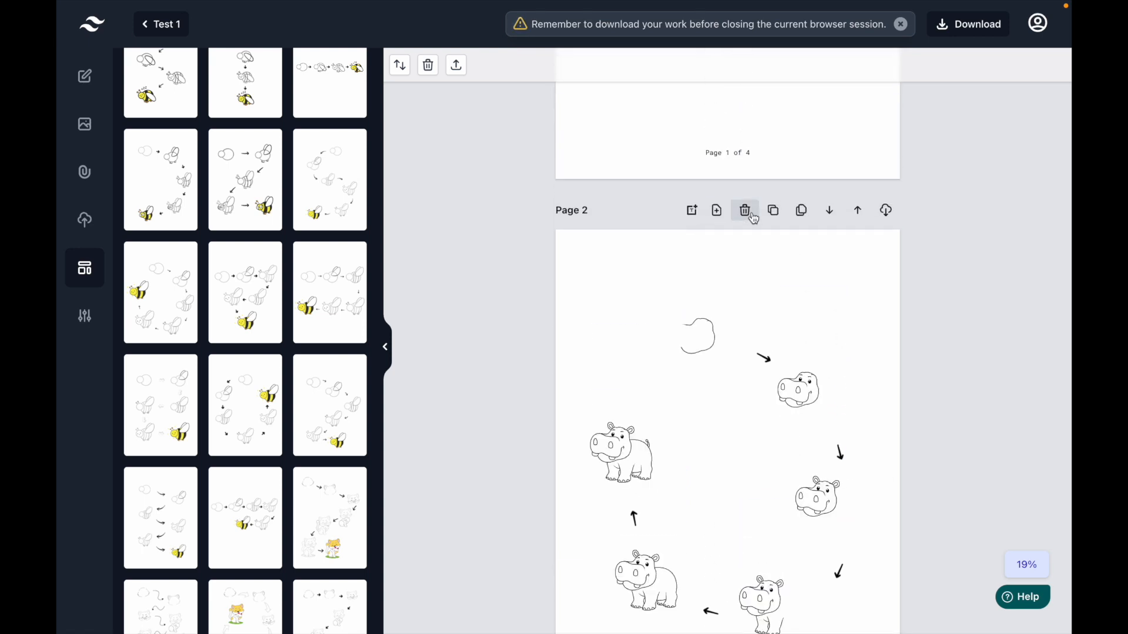
pyautogui.scroll(8, 784, 221)
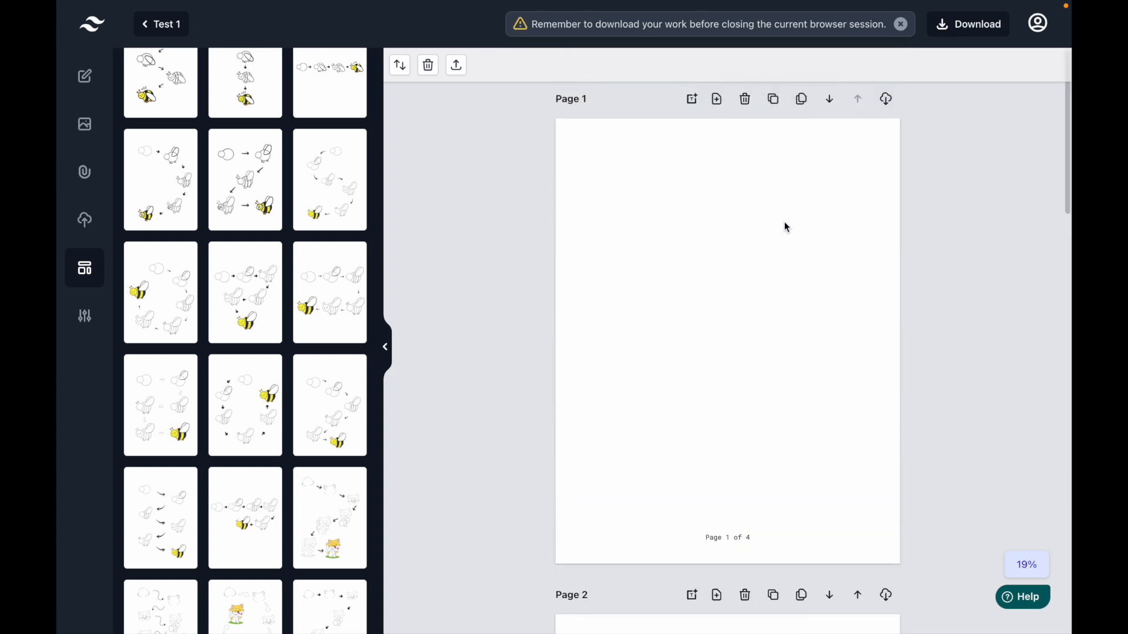
pyautogui.click(745, 103)
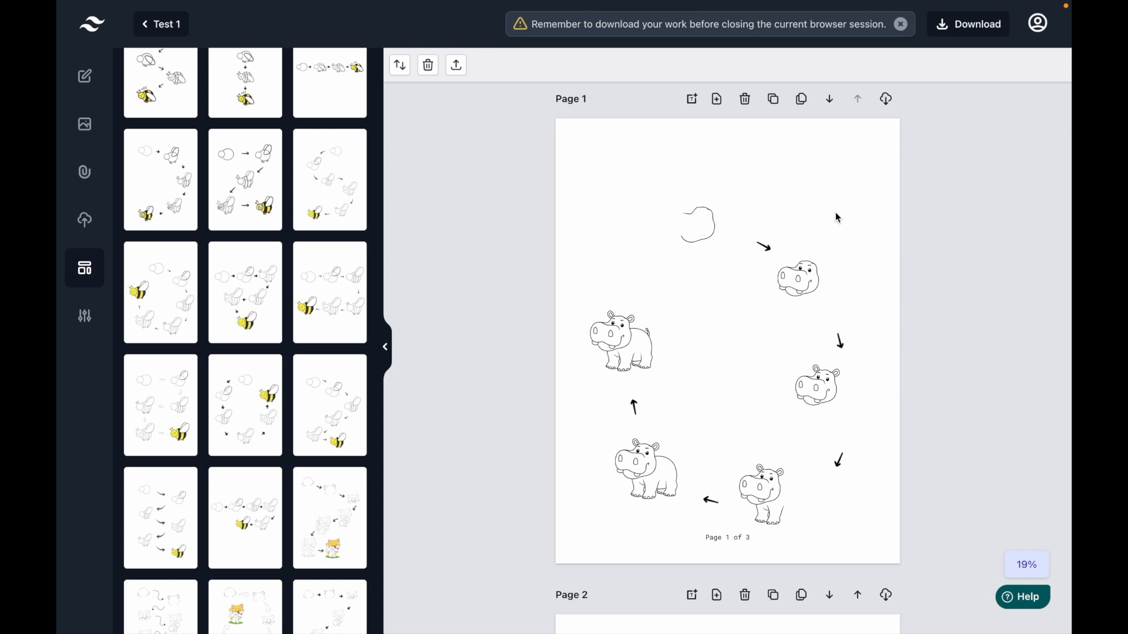
# Look through the three step-by-step pages for the hippo, the cat-like animal and the turtle
pyautogui.scroll(-9, 825, 282)
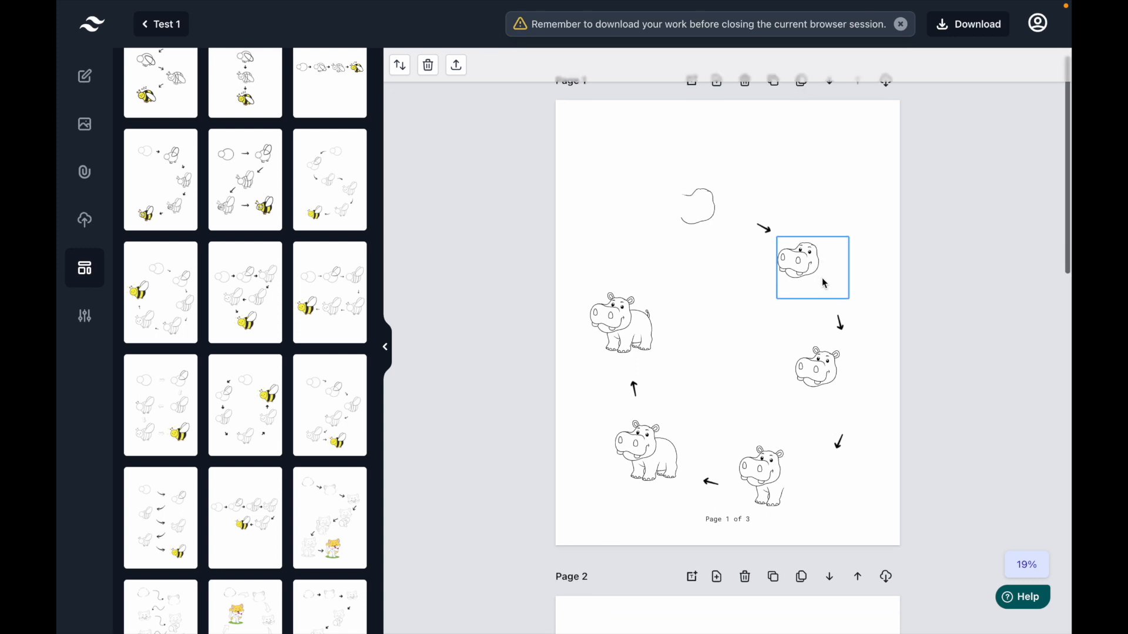
pyautogui.scroll(-1, 825, 283)
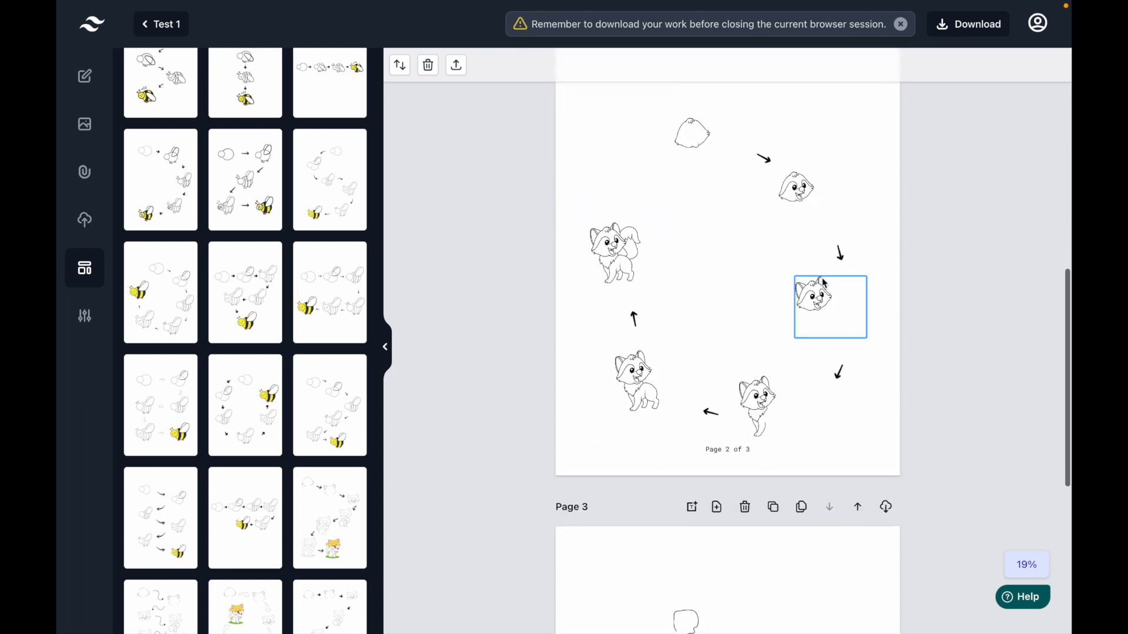
pyautogui.scroll(-1, 841, 270)
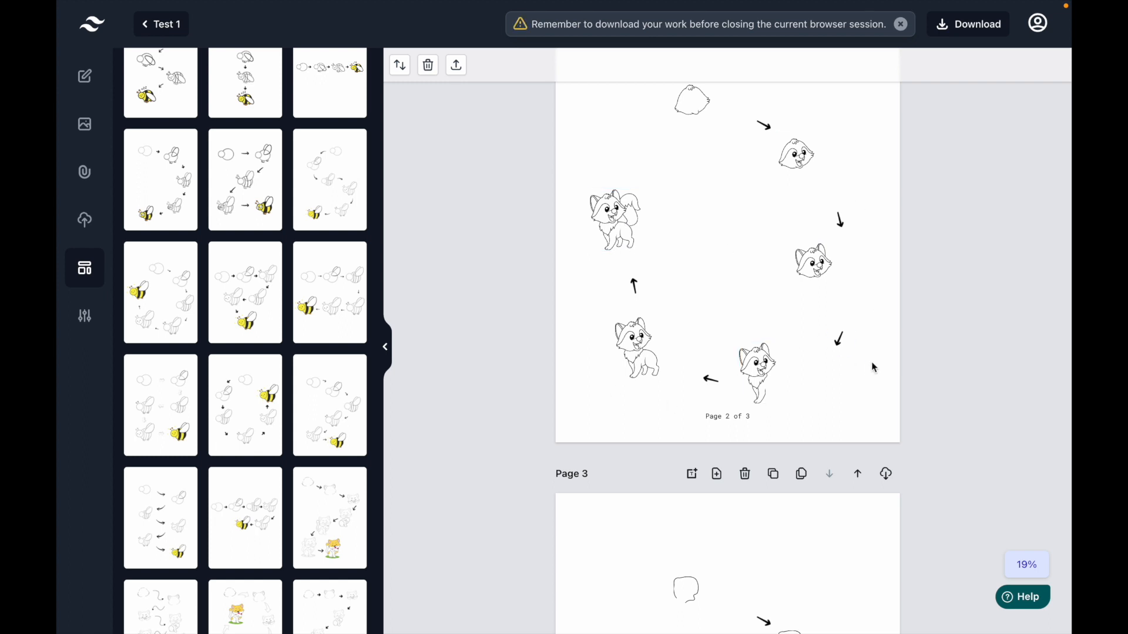
pyautogui.scroll(-5, 875, 368)
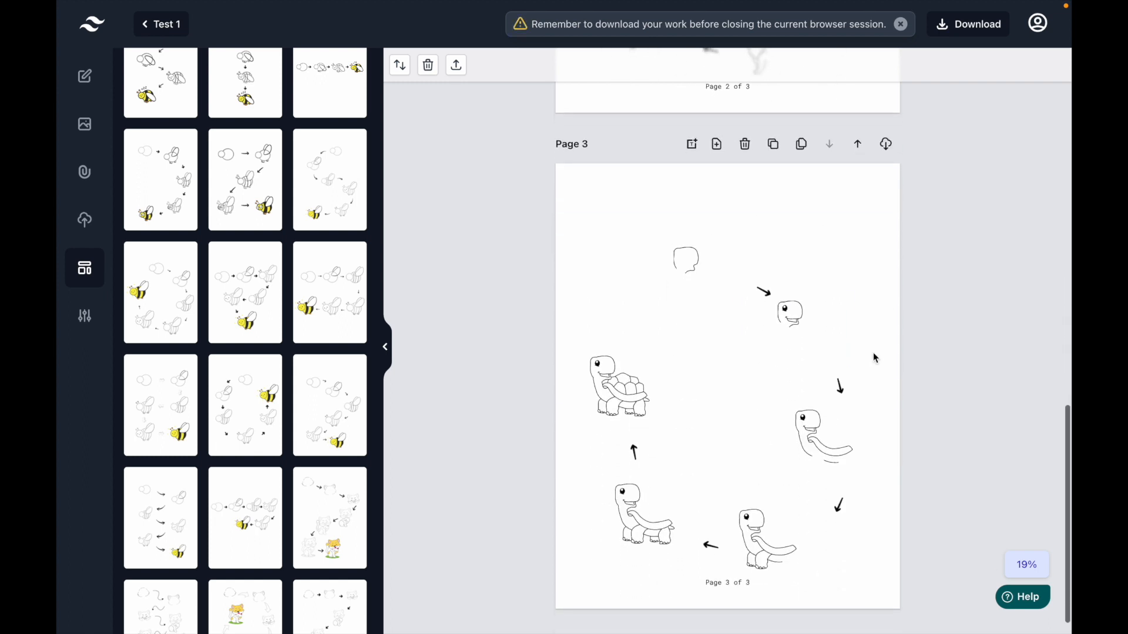
pyautogui.scroll(-1, 858, 288)
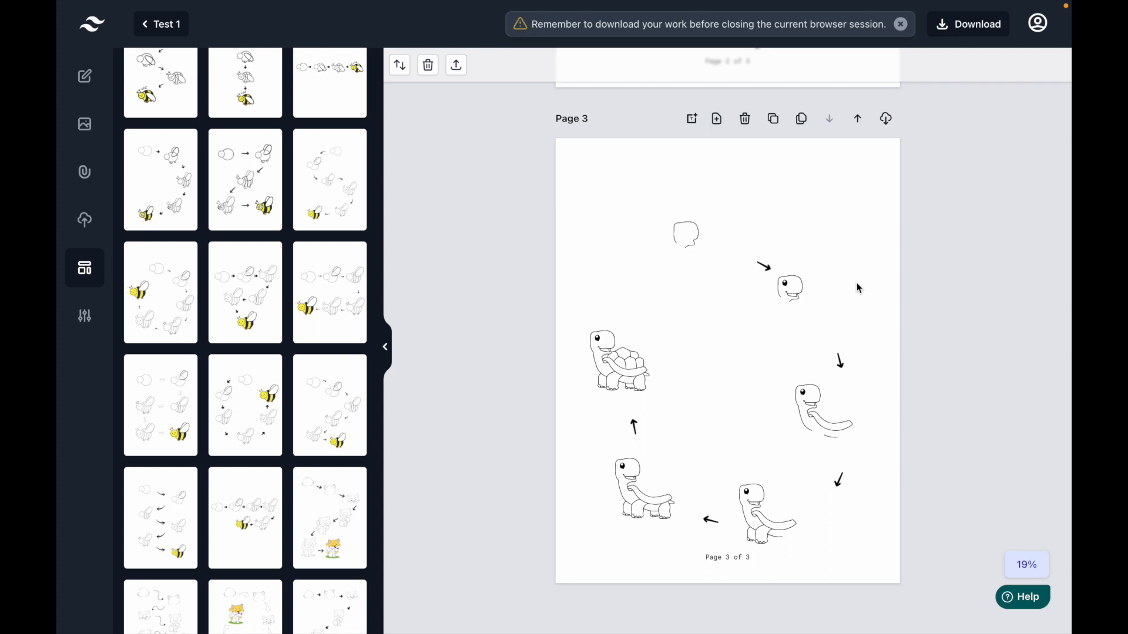
pyautogui.scroll(10, 858, 288)
pyautogui.scroll(5, 859, 288)
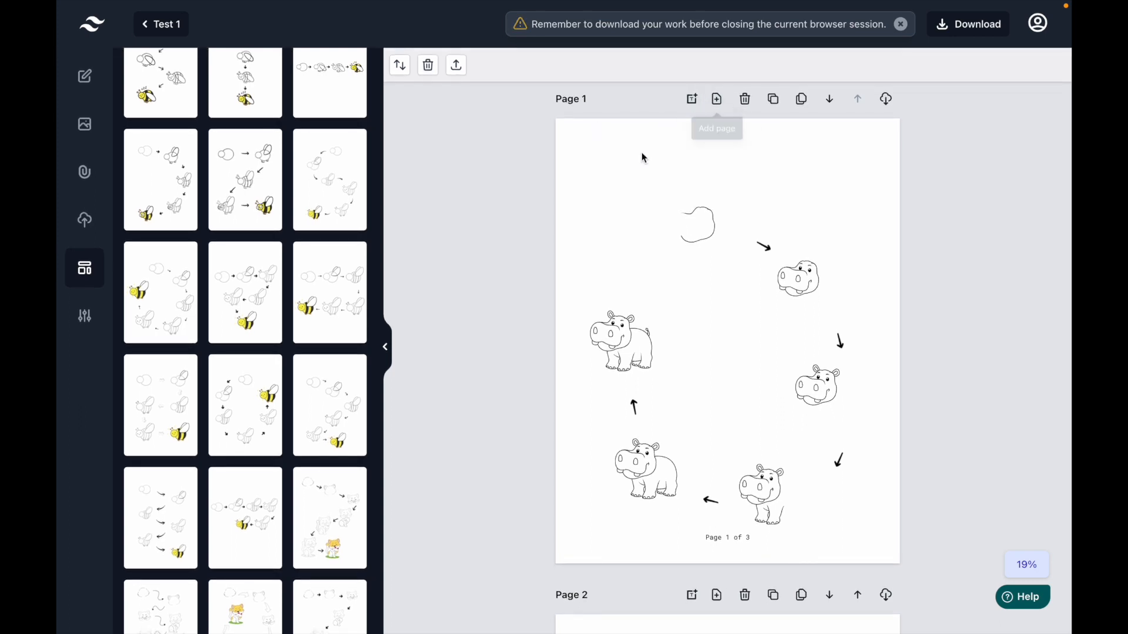
# Add a text box to page 1, place it above the hippo drawings and center its text
pyautogui.click(691, 99)
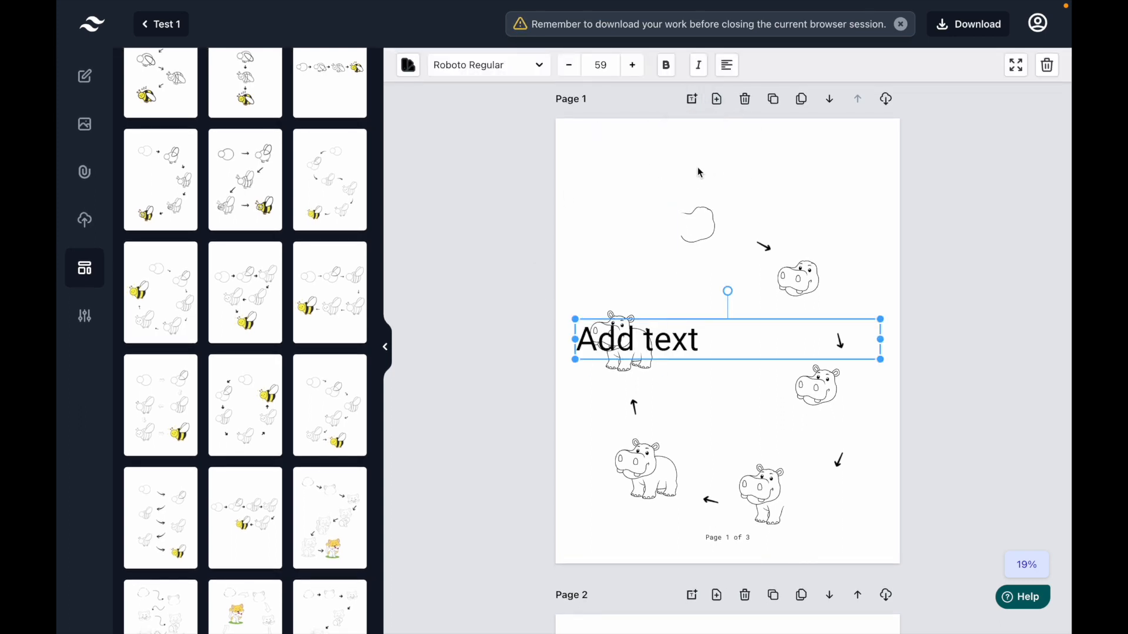
pyautogui.click(619, 171)
pyautogui.moveTo(689, 349); pyautogui.dragTo(692, 174)
pyautogui.click(726, 67)
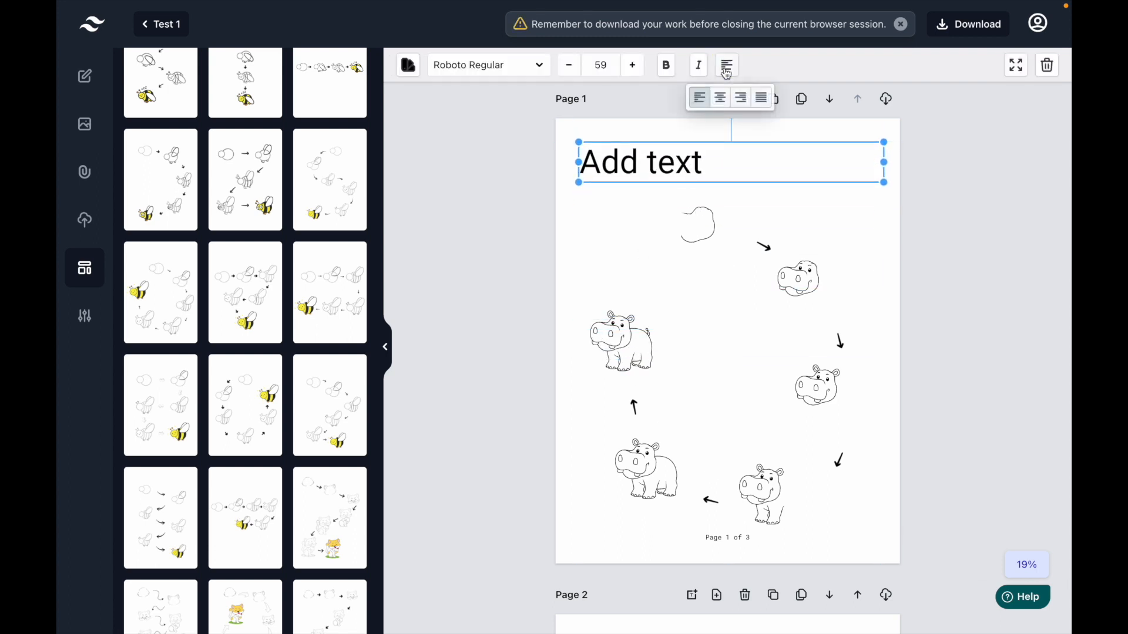
pyautogui.click(722, 103)
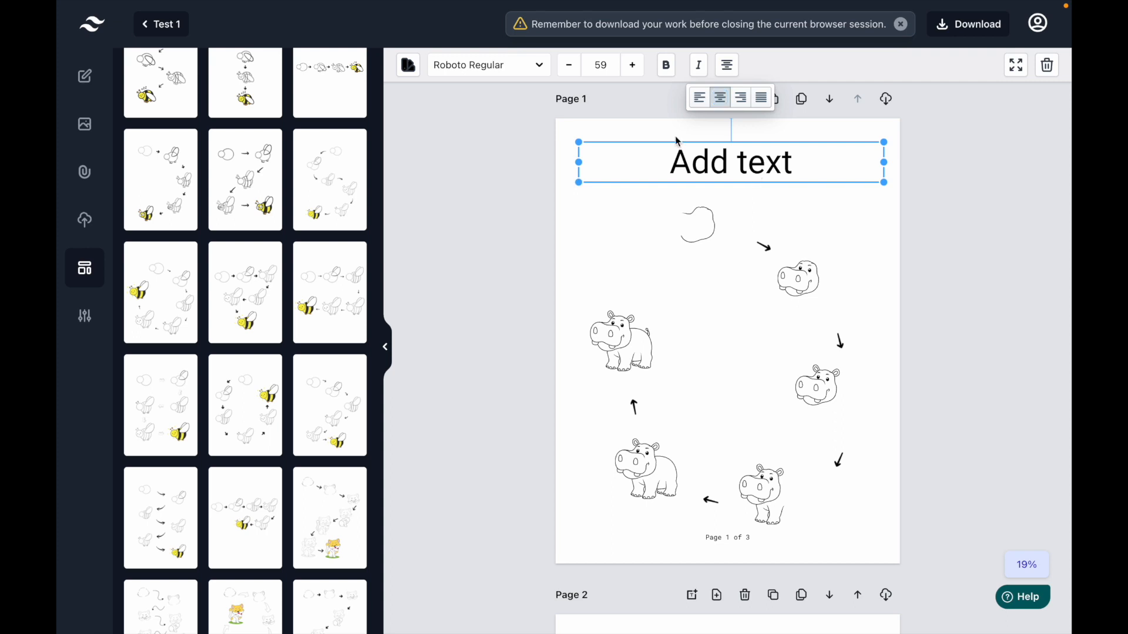
# Set the page 1 text box to the Chelsea Market Regular font at size 35
pyautogui.click(479, 67)
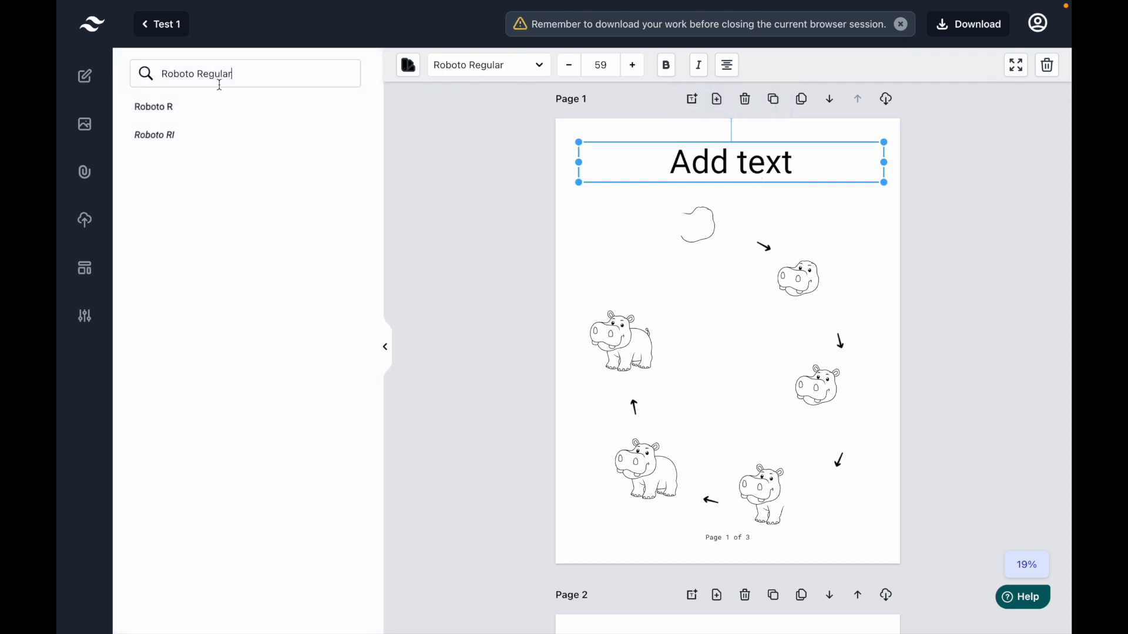
pyautogui.moveTo(245, 76); pyautogui.dragTo(145, 79)
pyautogui.press('BackSpace')
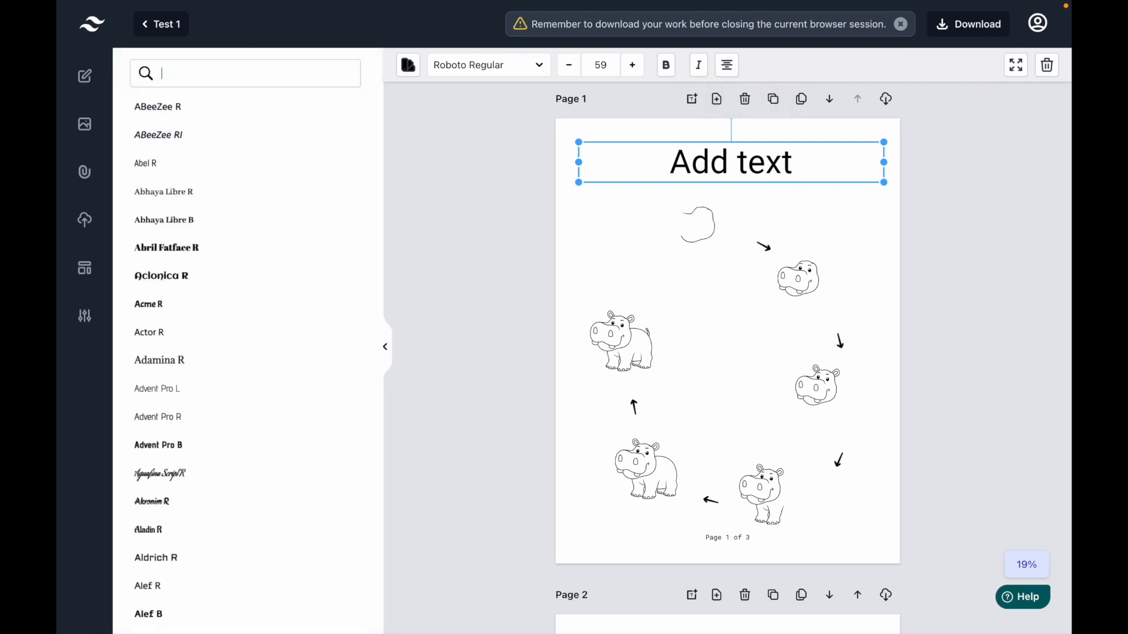
pyautogui.write('che')
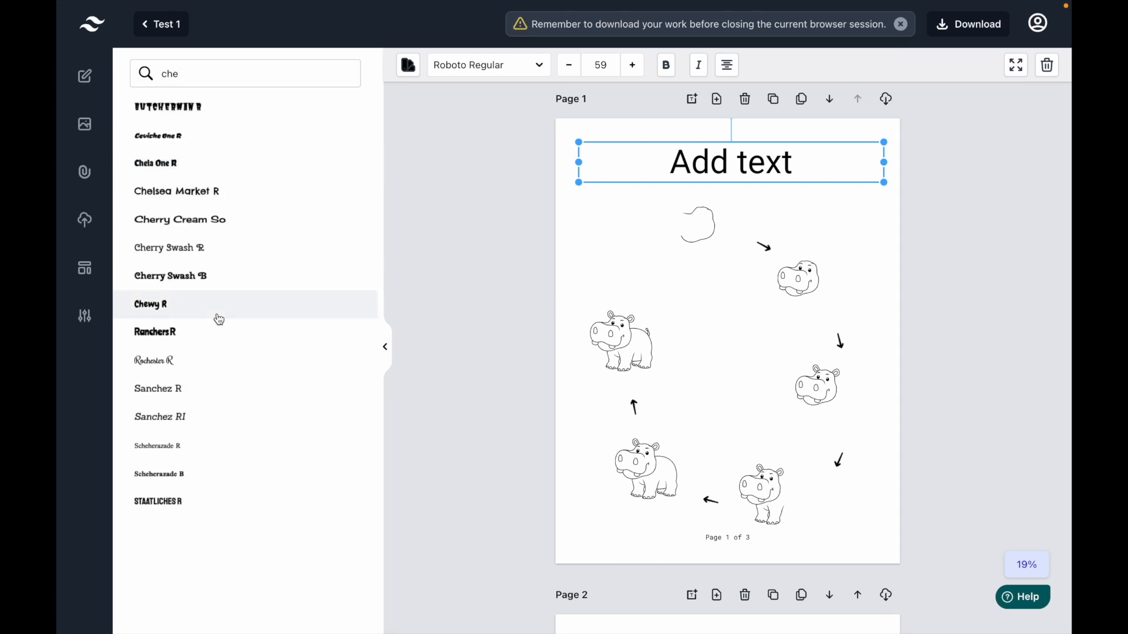
pyautogui.click(197, 198)
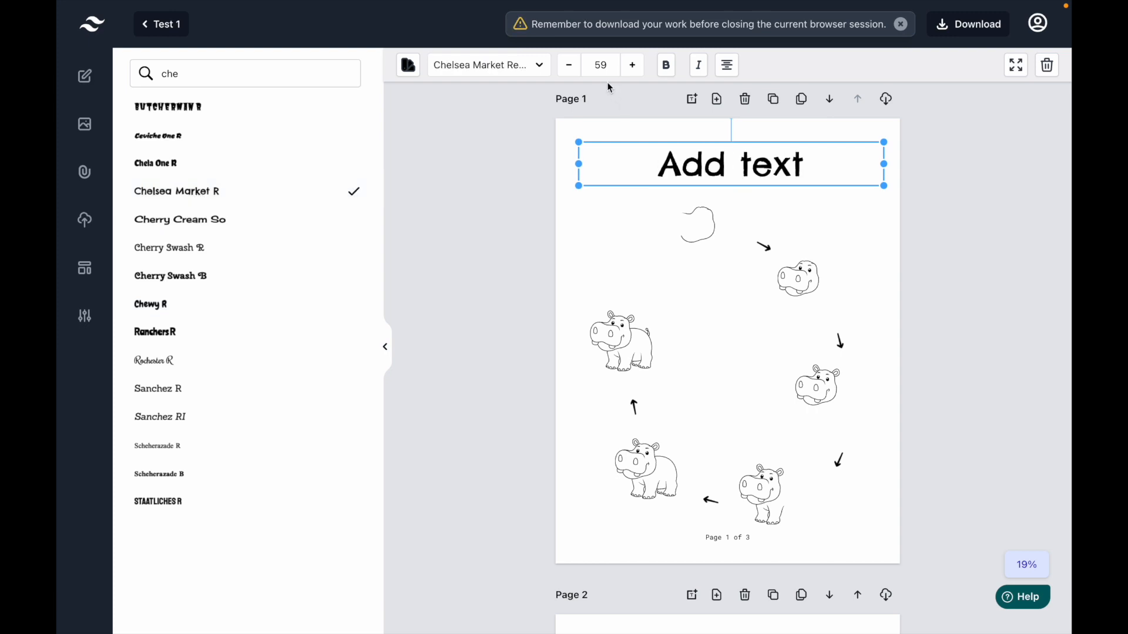
pyautogui.moveTo(615, 65); pyautogui.dragTo(594, 65)
pyautogui.write('5')
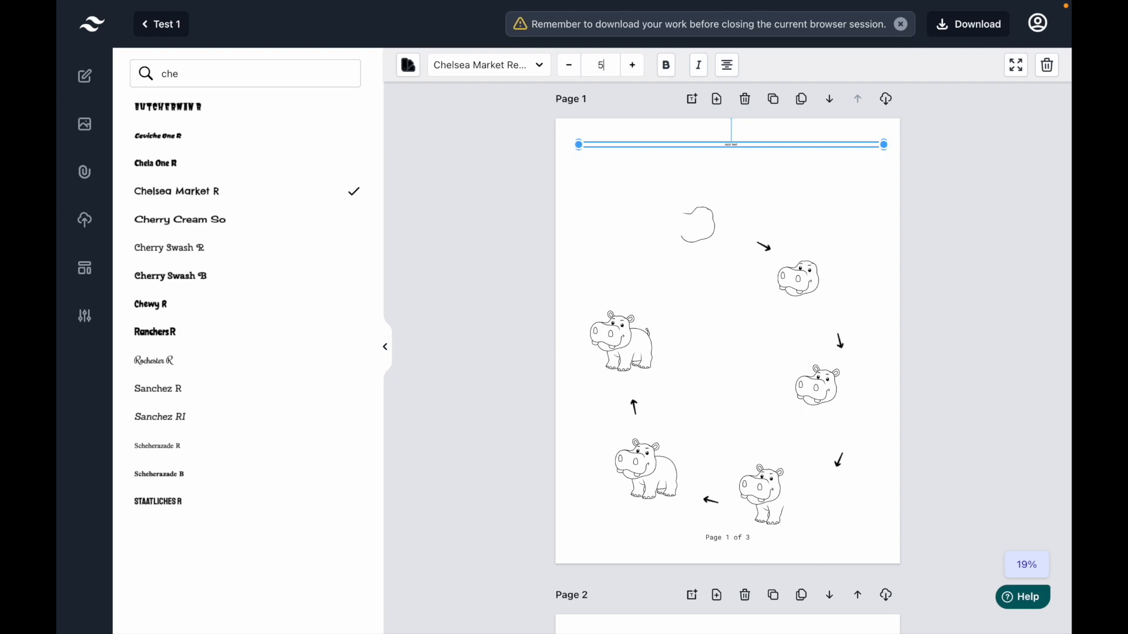
pyautogui.press('Left')
pyautogui.write('3')
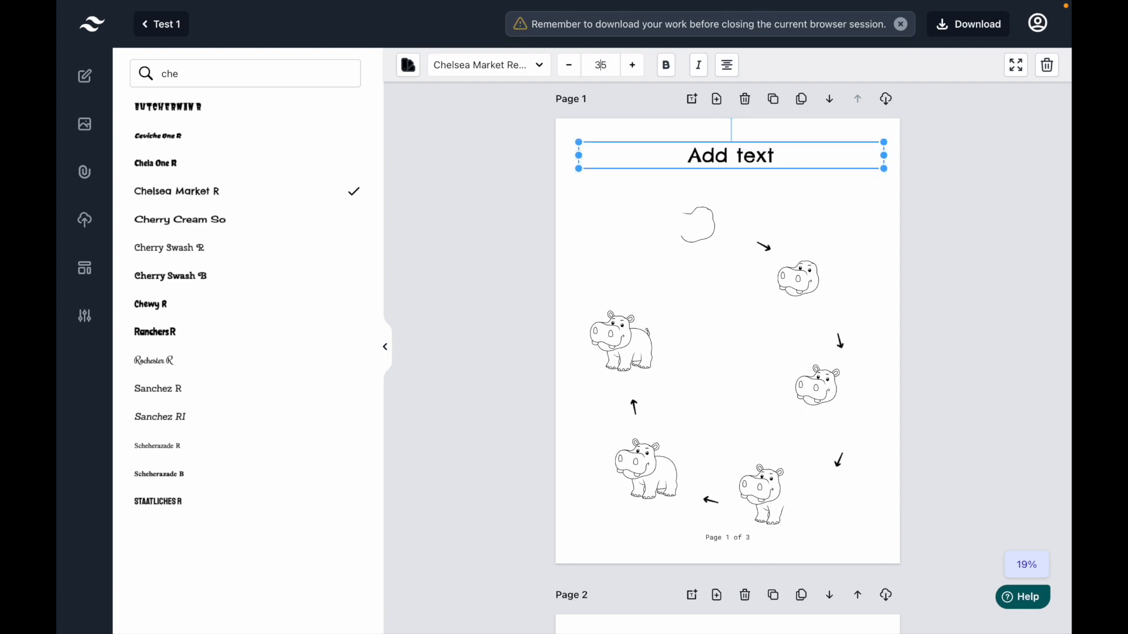
# Replace the placeholder text on page 1 with the title "How to Draw a Hippo"
pyautogui.doubleClick(689, 156)
pyautogui.moveTo(689, 156); pyautogui.dragTo(575, 163)
pyautogui.click(575, 162)
pyautogui.doubleClick(693, 158)
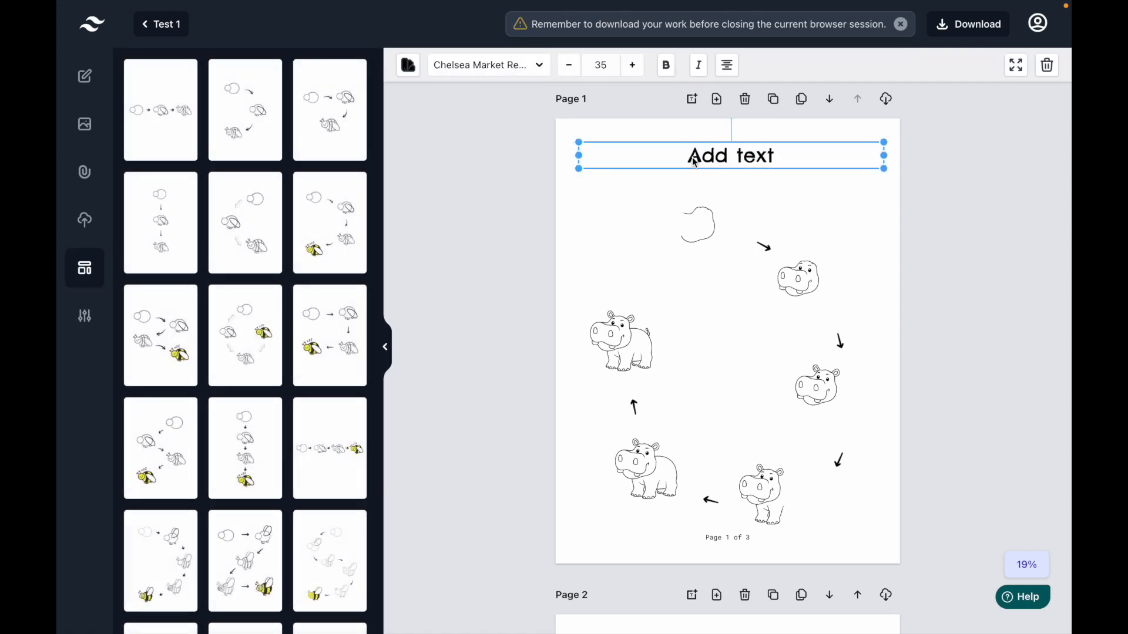
pyautogui.moveTo(693, 158); pyautogui.dragTo(576, 160)
pyautogui.write('Ho')
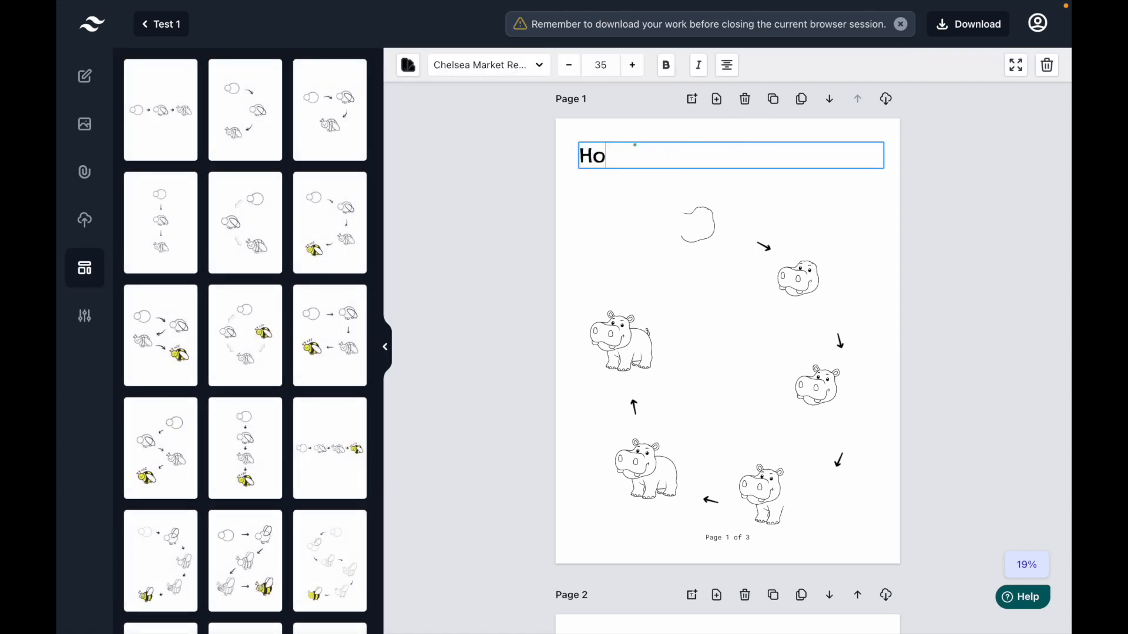
pyautogui.write('w to Draw ')
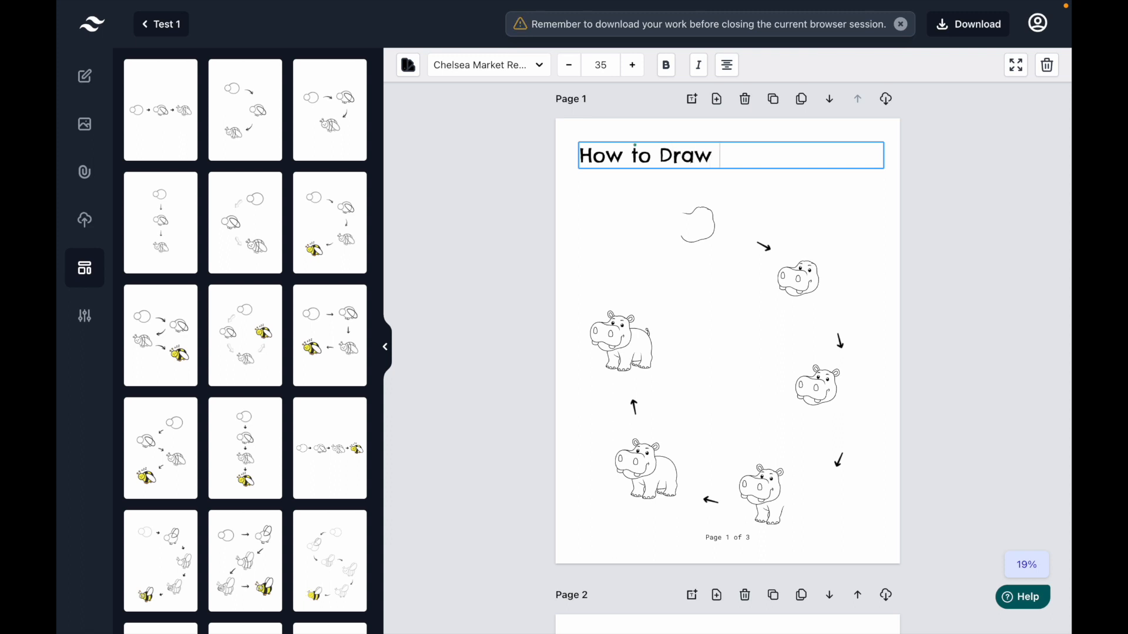
pyautogui.write('a Hippo')
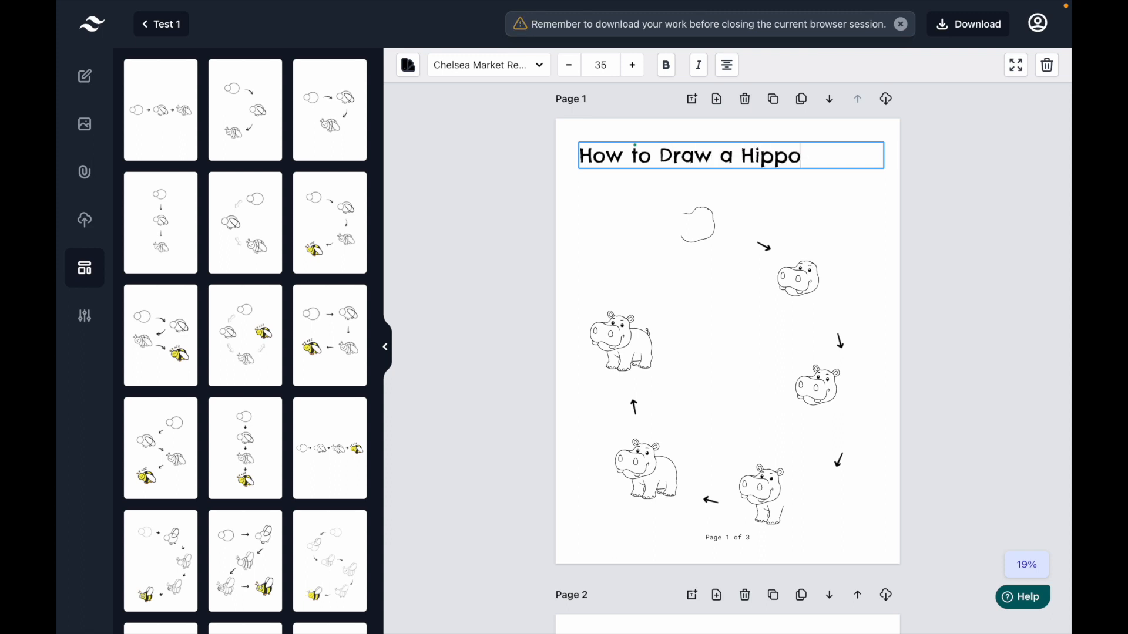
pyautogui.click(829, 238)
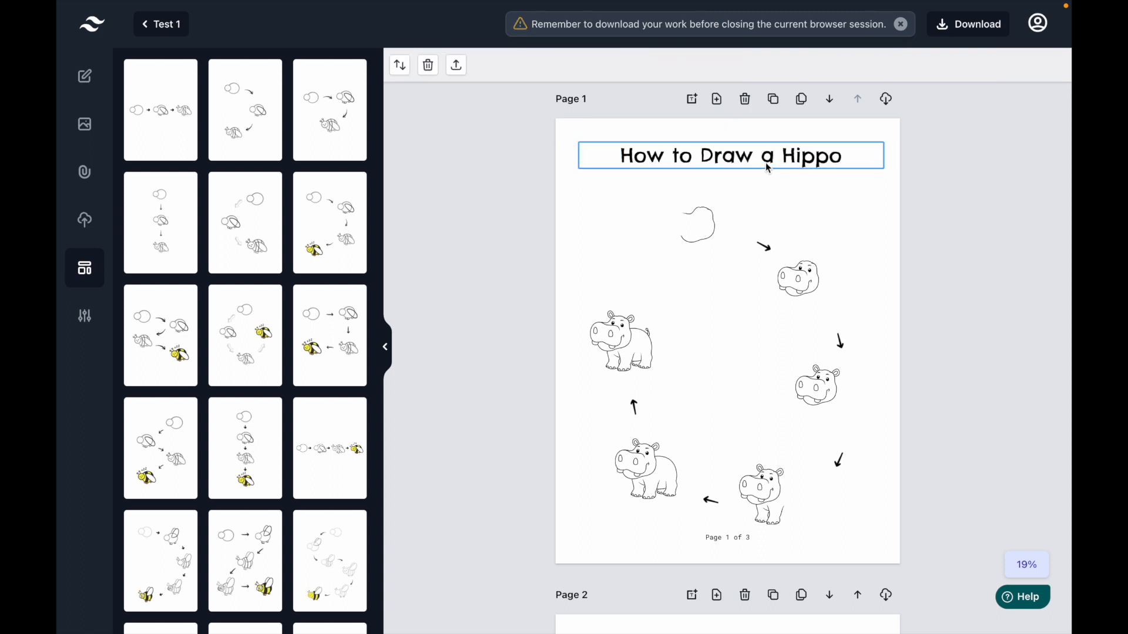
# Copy the hippo title onto page 2, place it above the drawings and change it to "How to Draw a Cat"
pyautogui.click(788, 172)
pyautogui.scroll(-7, 871, 277)
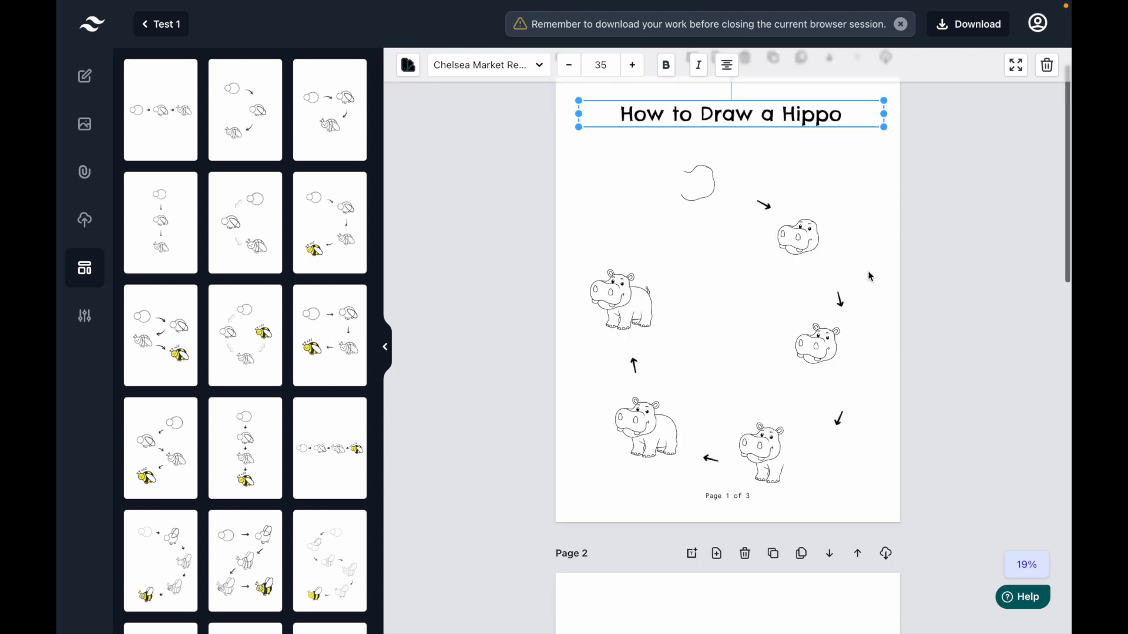
pyautogui.click(813, 268)
pyautogui.press('super+v')
pyautogui.moveTo(764, 425)
pyautogui.mouseDown()
pyautogui.moveTo(782, 326)
pyautogui.moveTo(764, 244)
pyautogui.moveTo(769, 252)
pyautogui.moveTo(743, 249)
pyautogui.mouseUp()
pyautogui.doubleClick(799, 252)
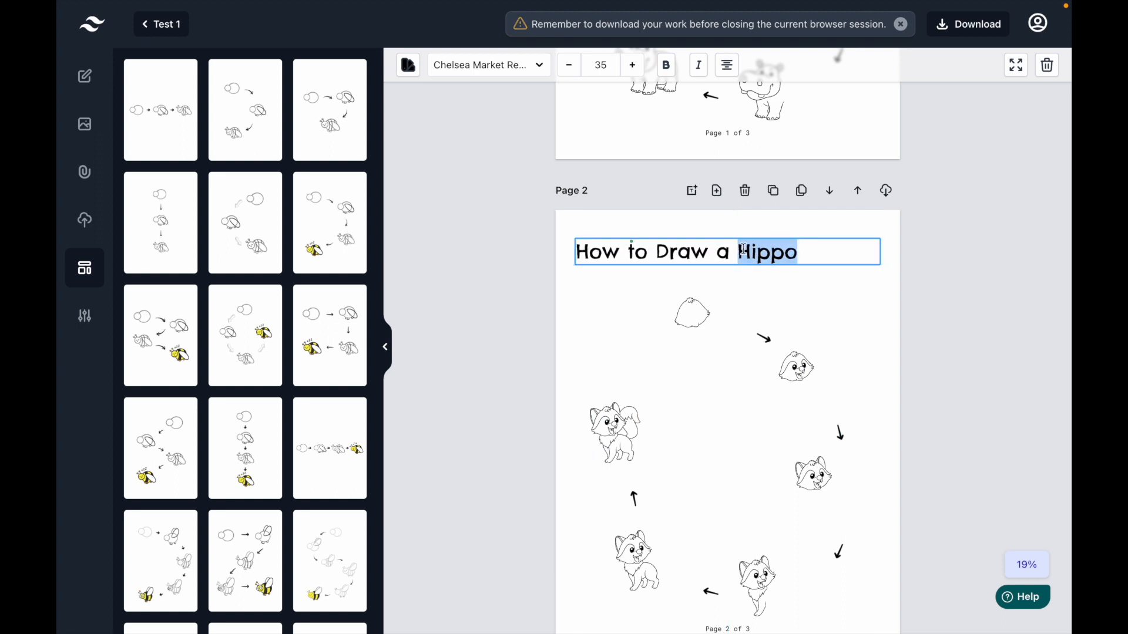
pyautogui.write('Cat')
pyautogui.click(812, 310)
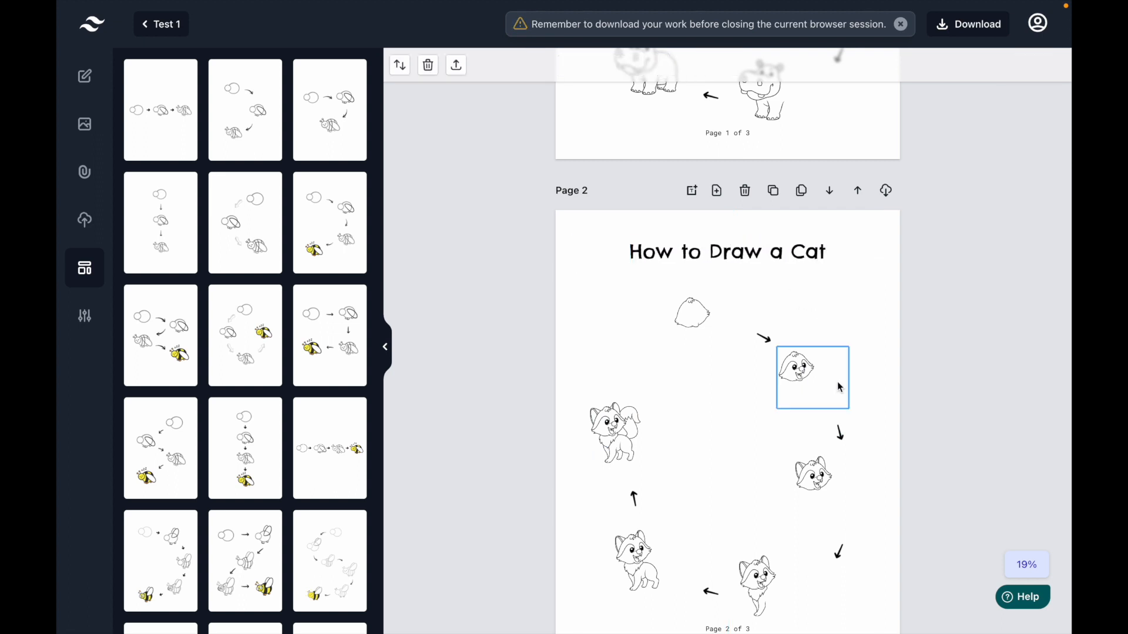
# Move the copied title on page 3 above the drawings and change it to "How to Draw a Turtle"
pyautogui.scroll(-8, 840, 388)
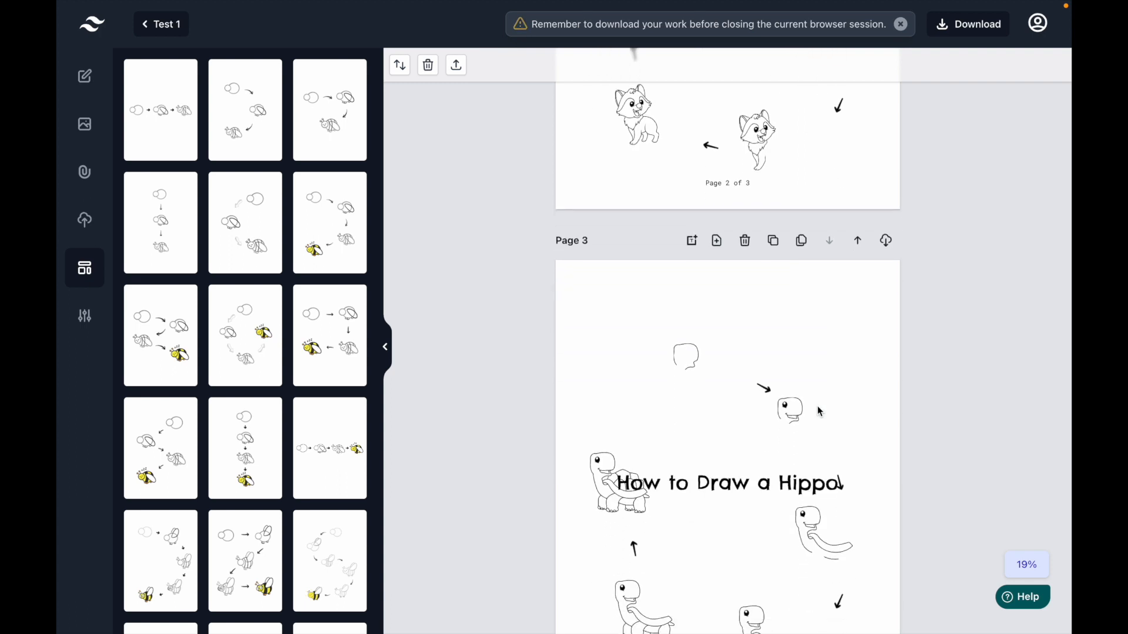
pyautogui.moveTo(790, 480); pyautogui.dragTo(789, 309)
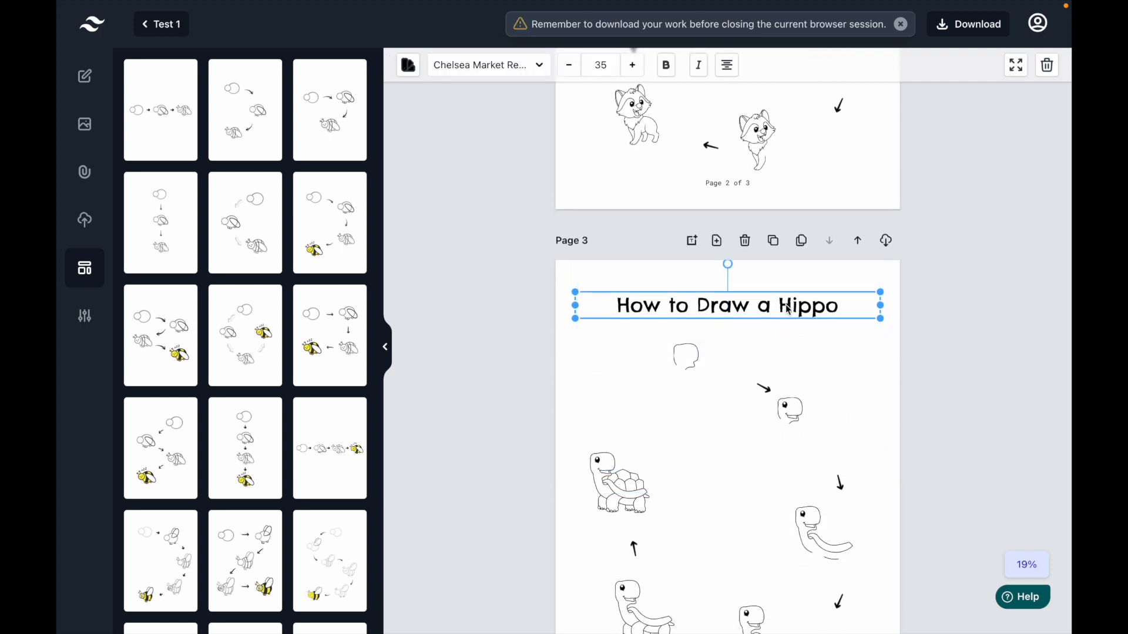
pyautogui.click(788, 309)
pyautogui.doubleClick(764, 305)
pyautogui.write('Turtle')
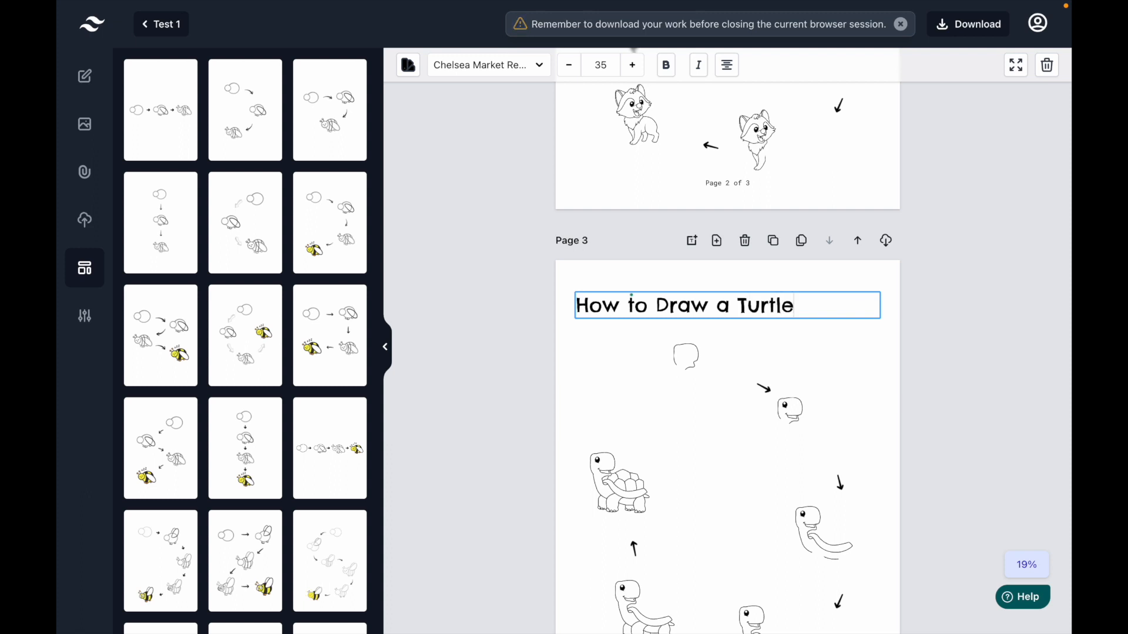
pyautogui.click(864, 359)
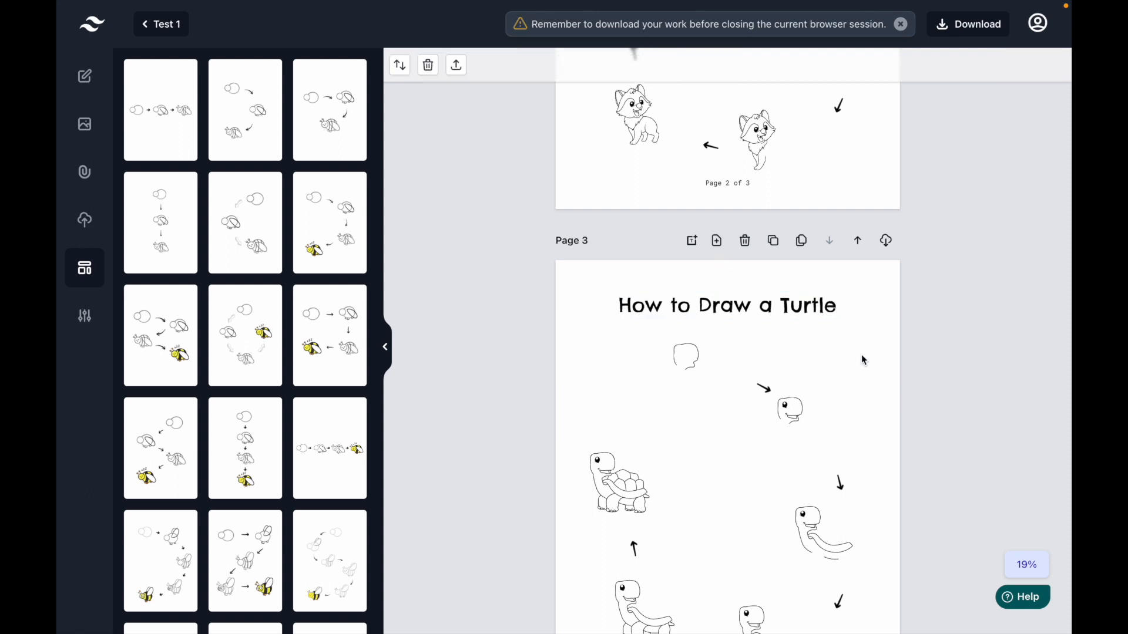
# Open the 8-layer horse from the Animals In The Farm elements in the layer editor
pyautogui.scroll(-1, 823, 407)
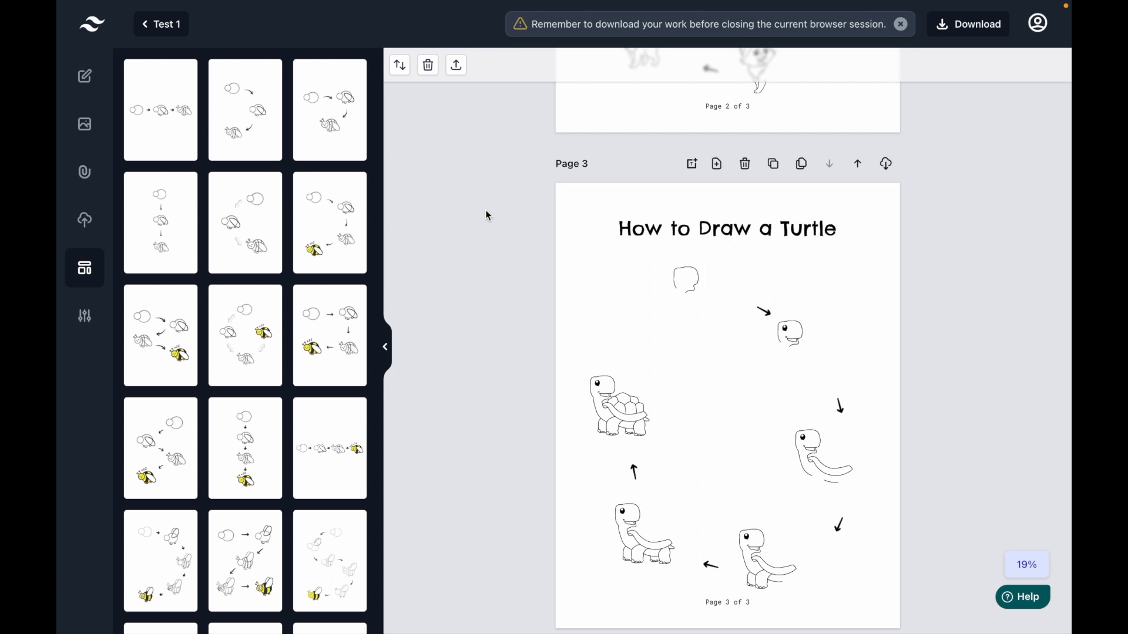
pyautogui.scroll(-1, 534, 284)
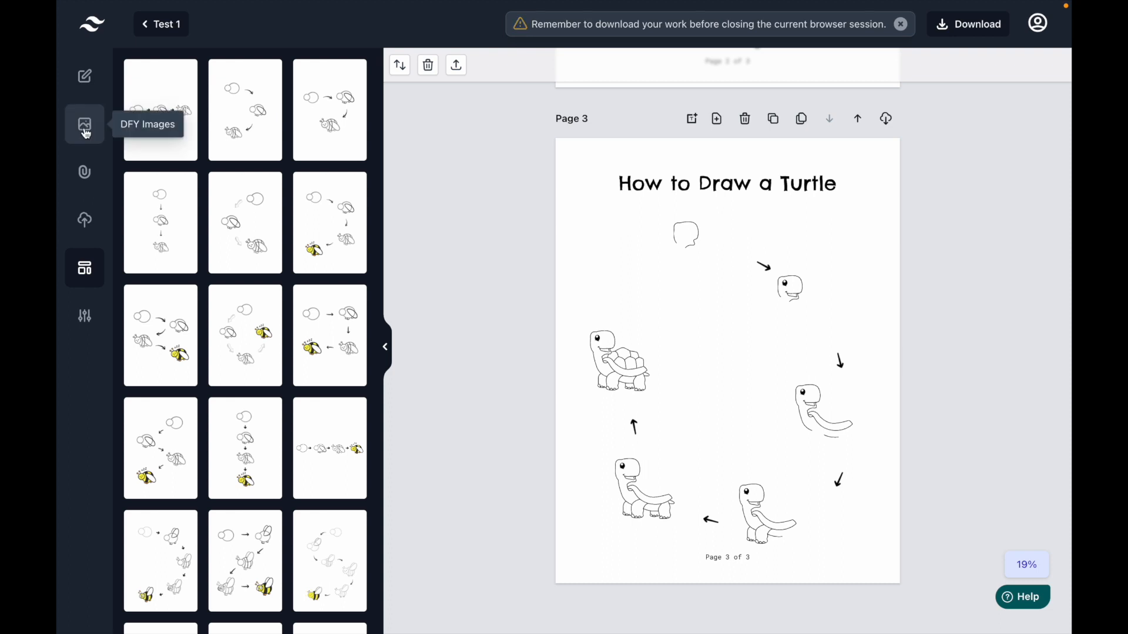
pyautogui.click(85, 179)
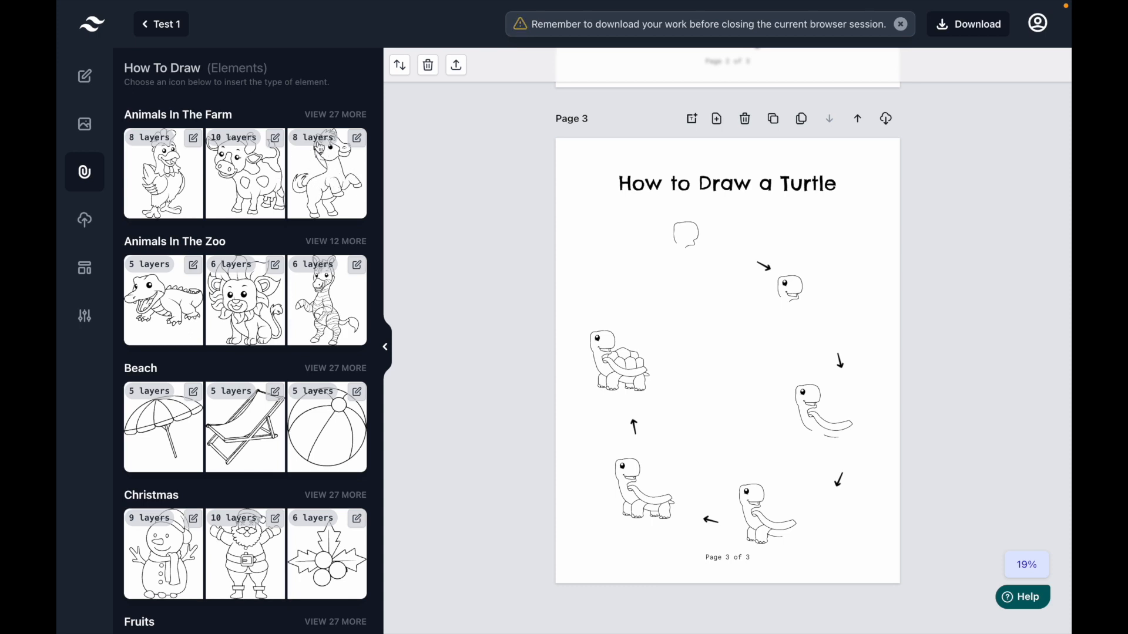
pyautogui.click(356, 139)
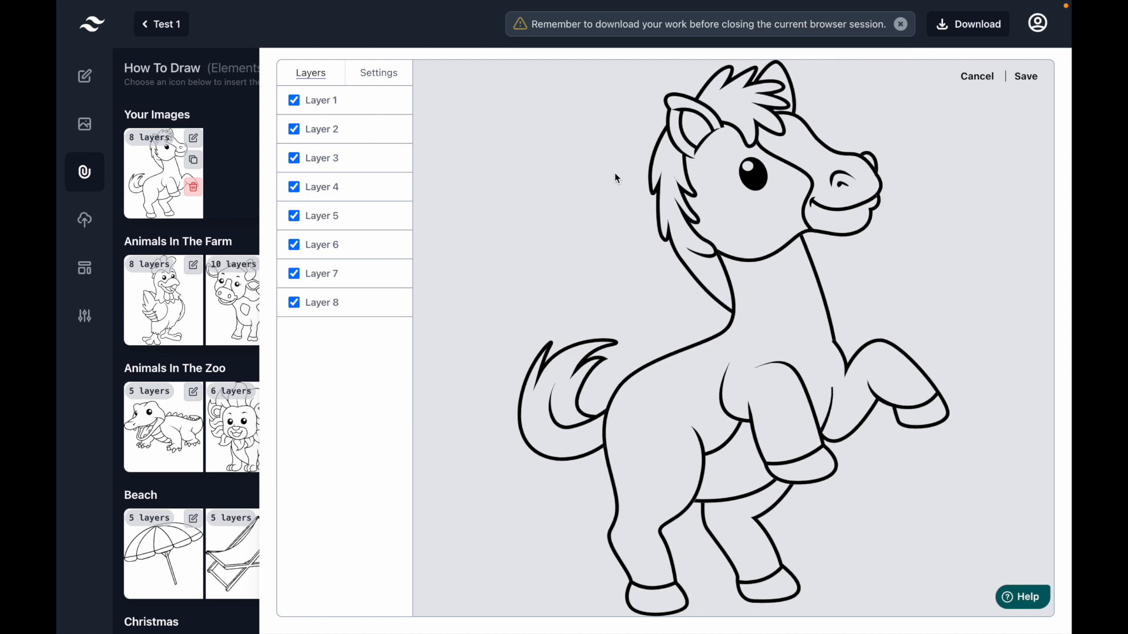
# Close the layer editor without saving, duplicate the 8-layer horse in Your Images and open the copy's layers for editing
pyautogui.click(977, 77)
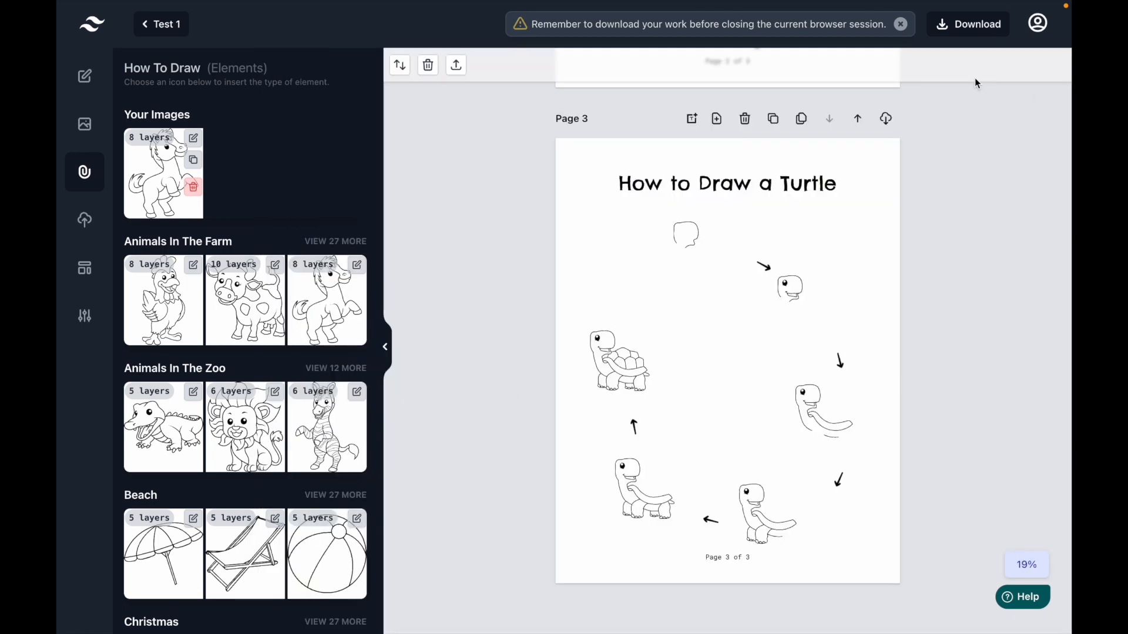
pyautogui.click(194, 162)
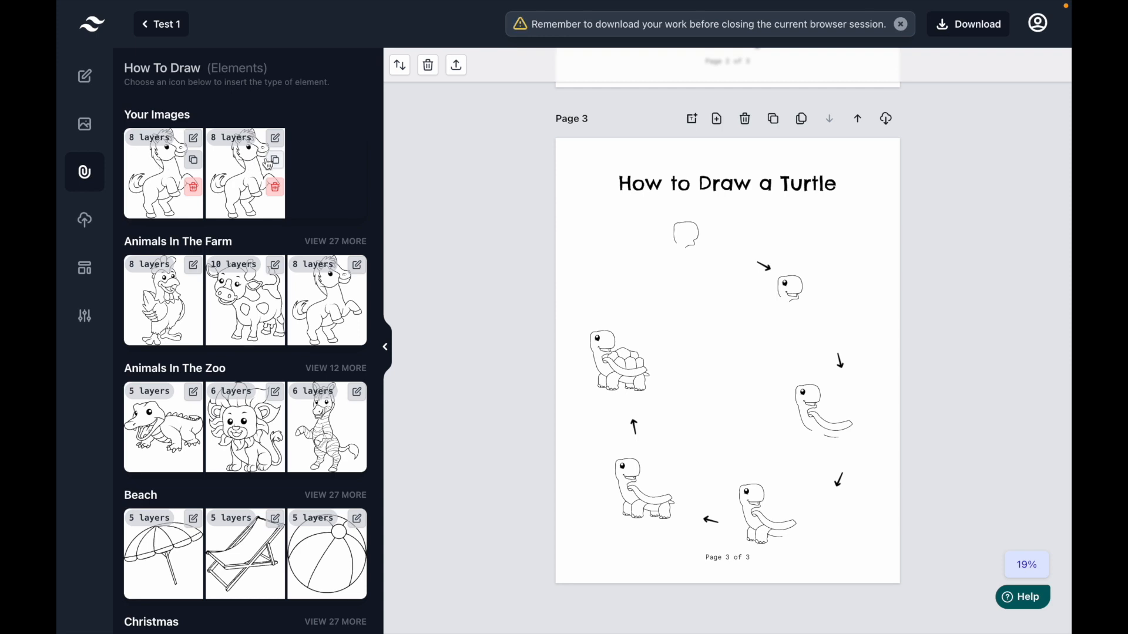
pyautogui.click(276, 139)
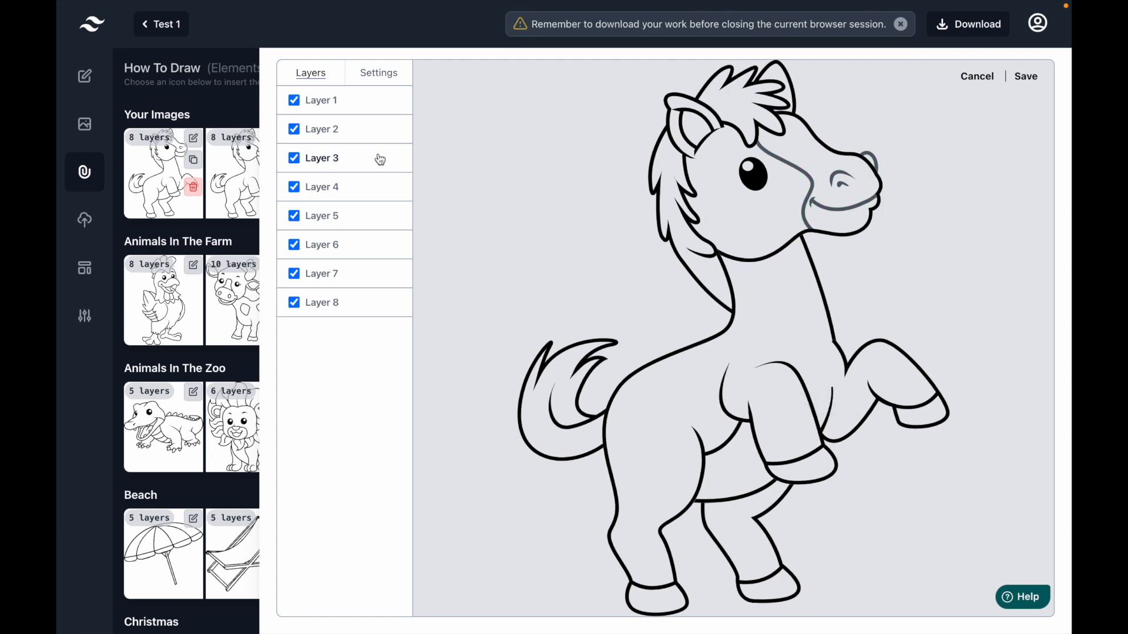
# Merge Layer 1 of the horse copy with the next layer, Layer 2
pyautogui.click(322, 100)
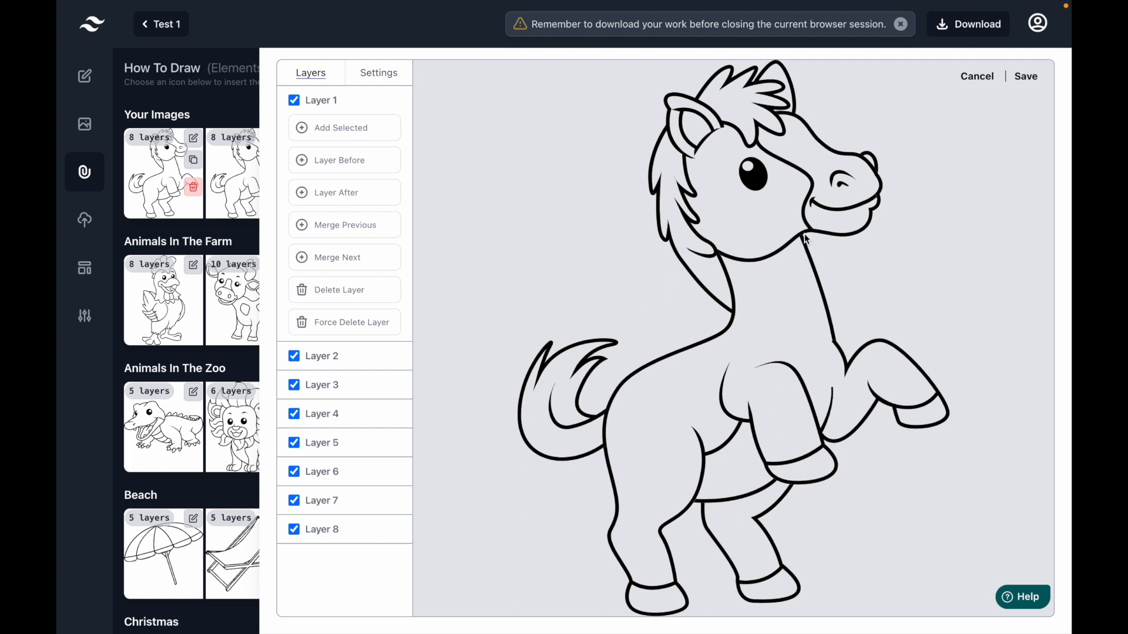
pyautogui.click(322, 355)
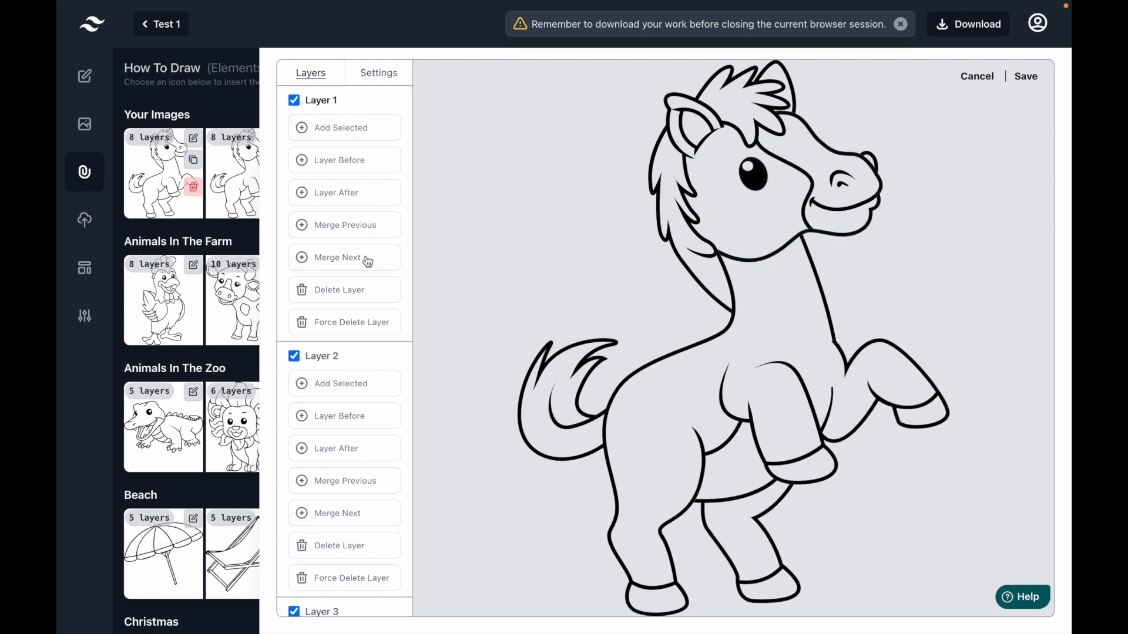
pyautogui.click(333, 261)
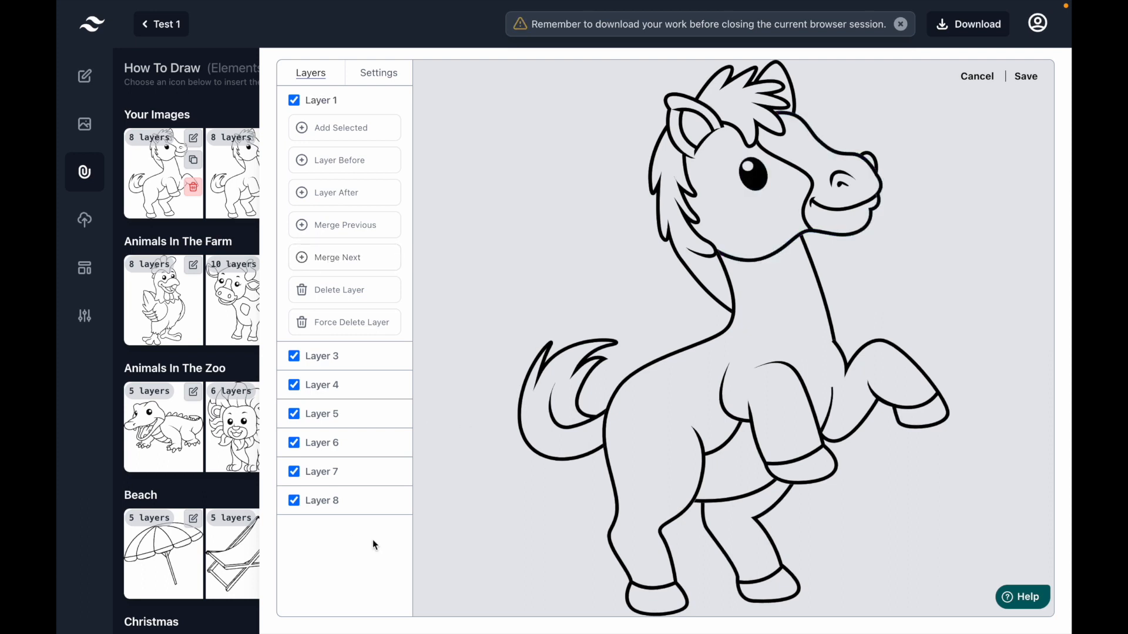
pyautogui.click(322, 102)
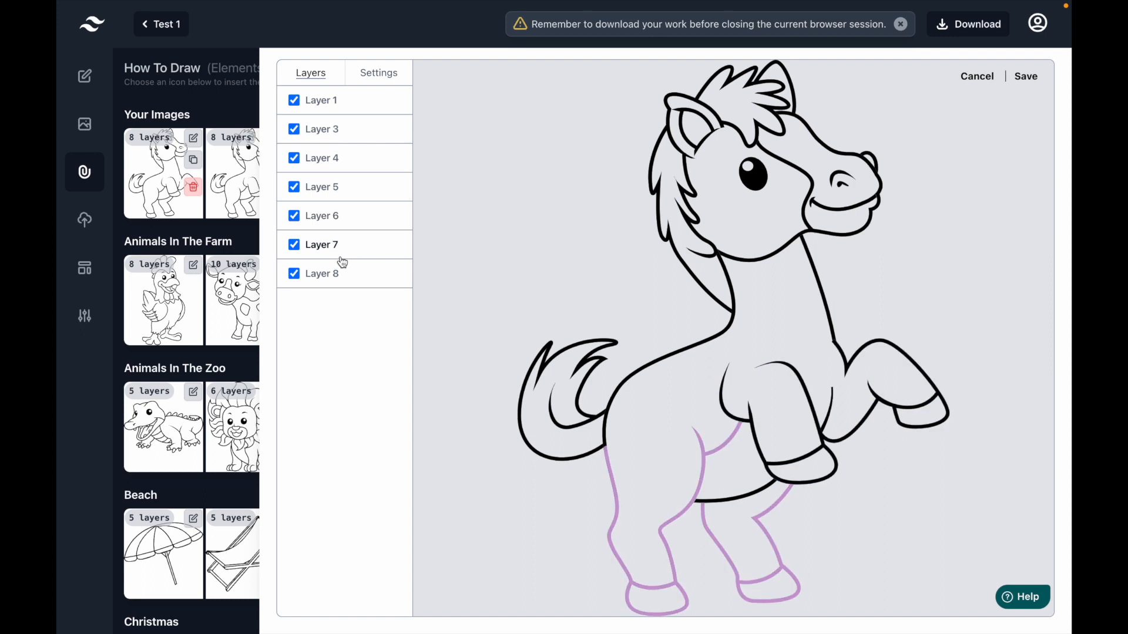
# Merge Layer 6 of the horse copy with the next layer, Layer 7
pyautogui.click(339, 223)
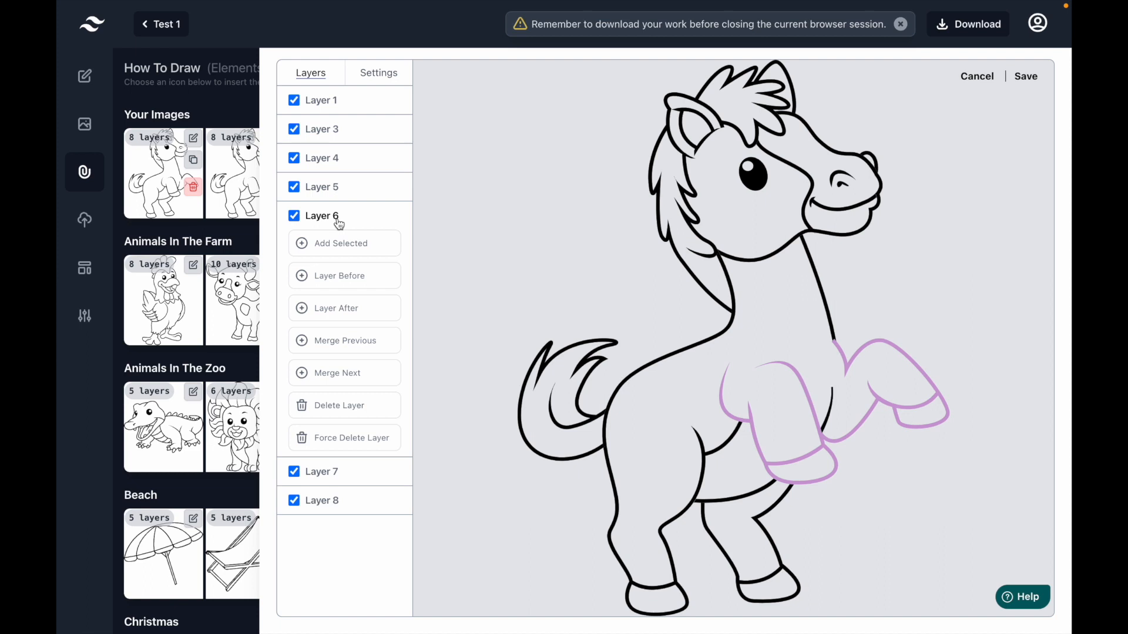
pyautogui.click(346, 374)
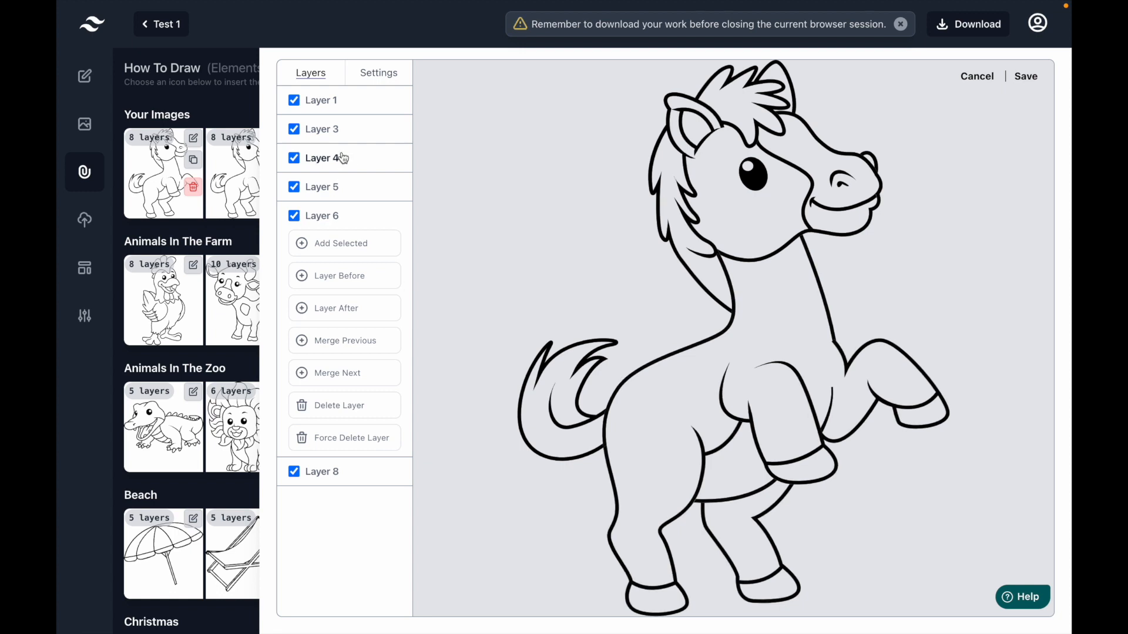
pyautogui.click(318, 222)
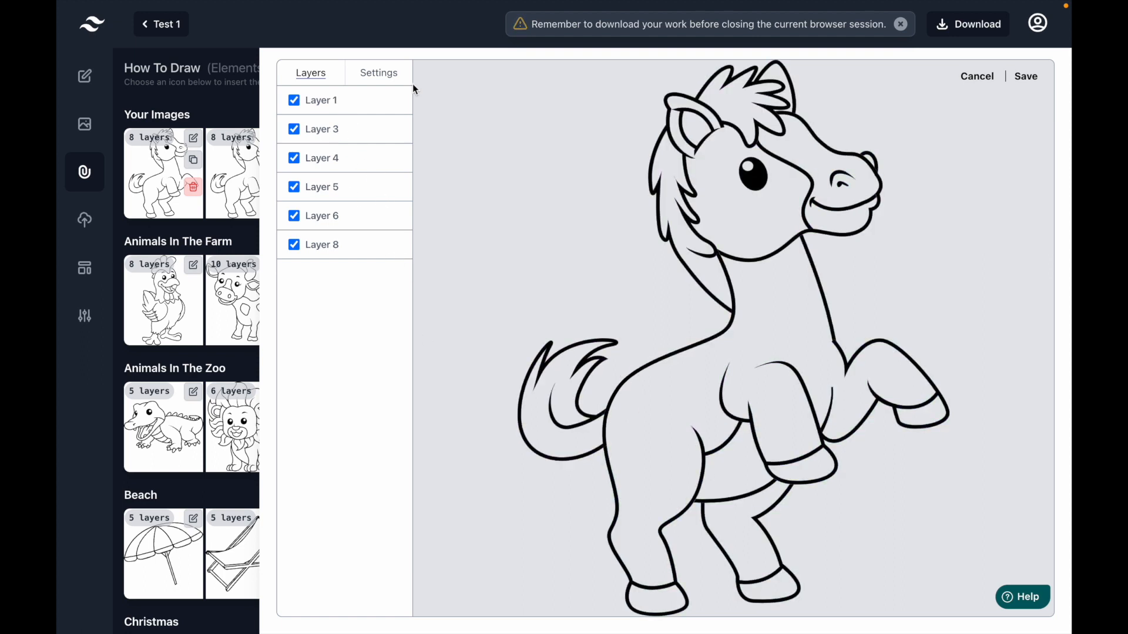
# Review the layer editor's settings for the horse copy and save its merged layers
pyautogui.click(383, 73)
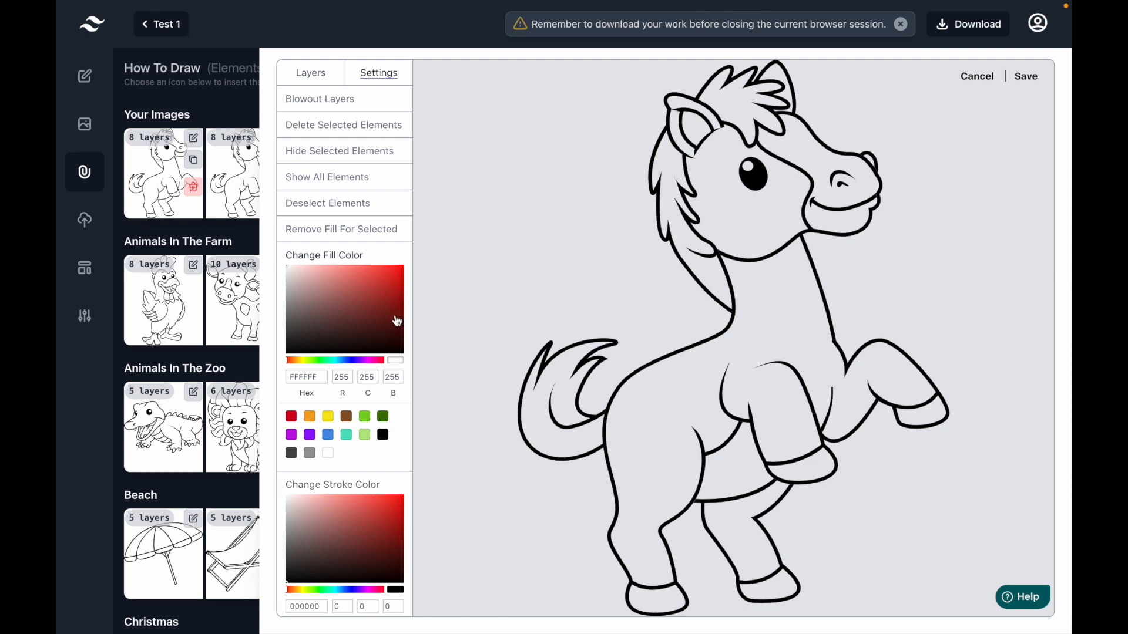
pyautogui.click(316, 81)
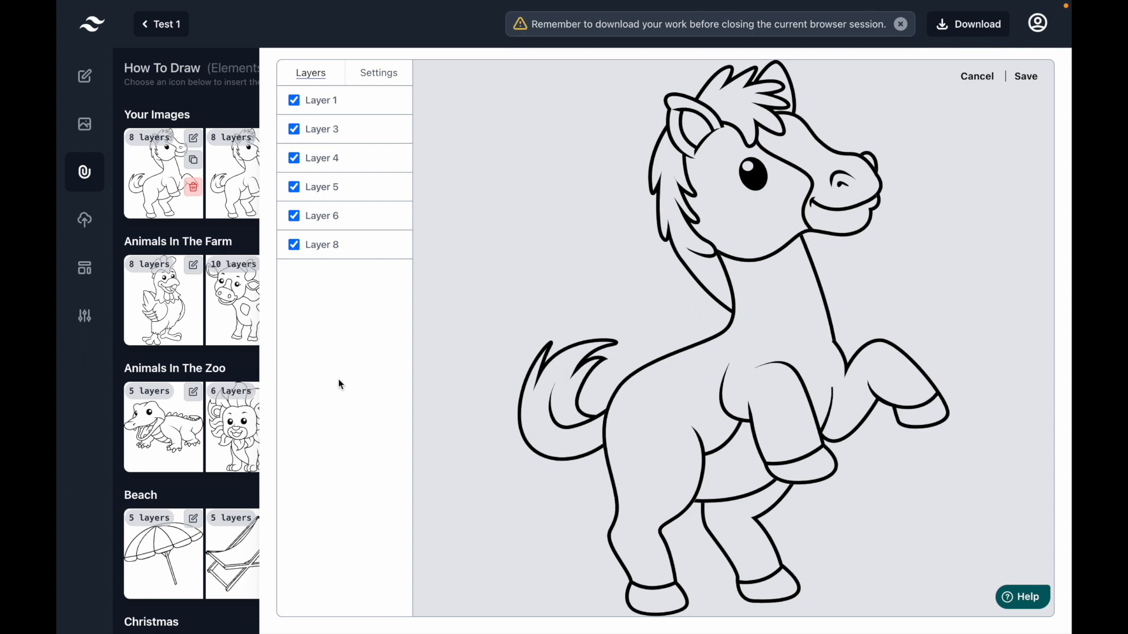
pyautogui.click(1027, 77)
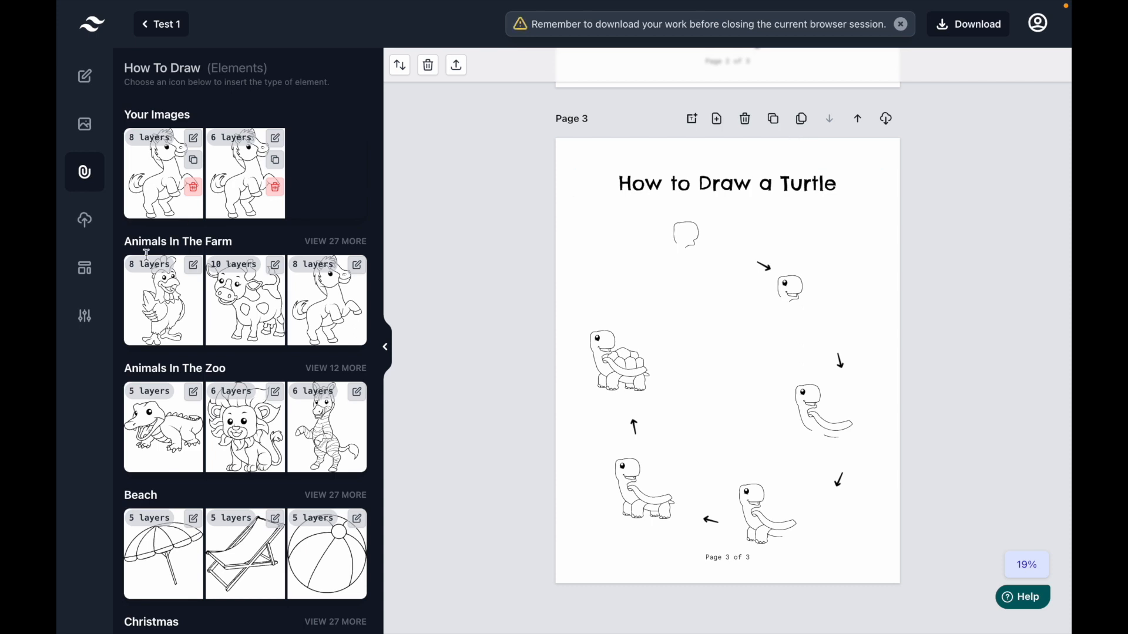
# Add a page 4 from the six-step template with three frames per row connected by arrows
pyautogui.click(83, 272)
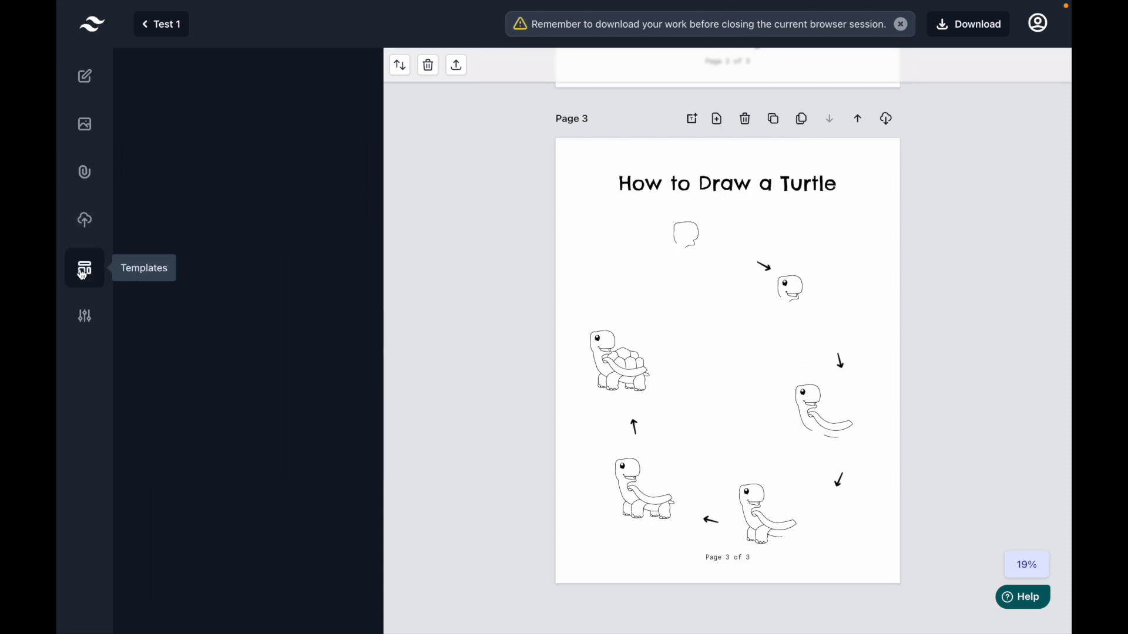
pyautogui.scroll(-5, 257, 417)
pyautogui.scroll(-4, 257, 417)
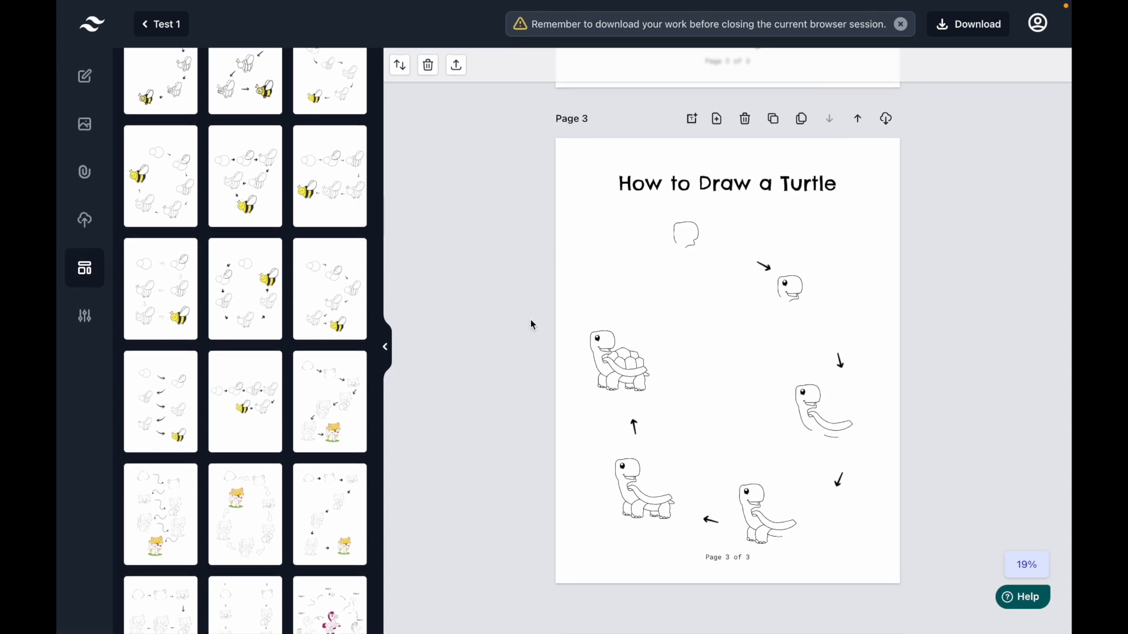
pyautogui.scroll(-5, 530, 319)
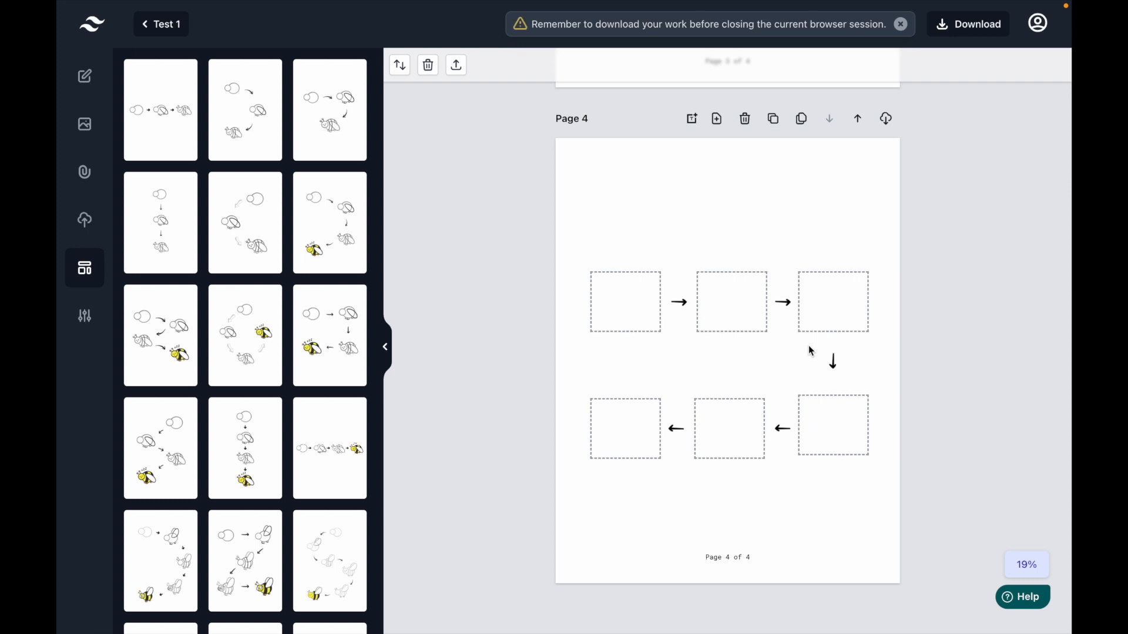
# Bulk clone the six-frame template page using the custom 6-layer horse
pyautogui.click(801, 119)
pyautogui.click(520, 430)
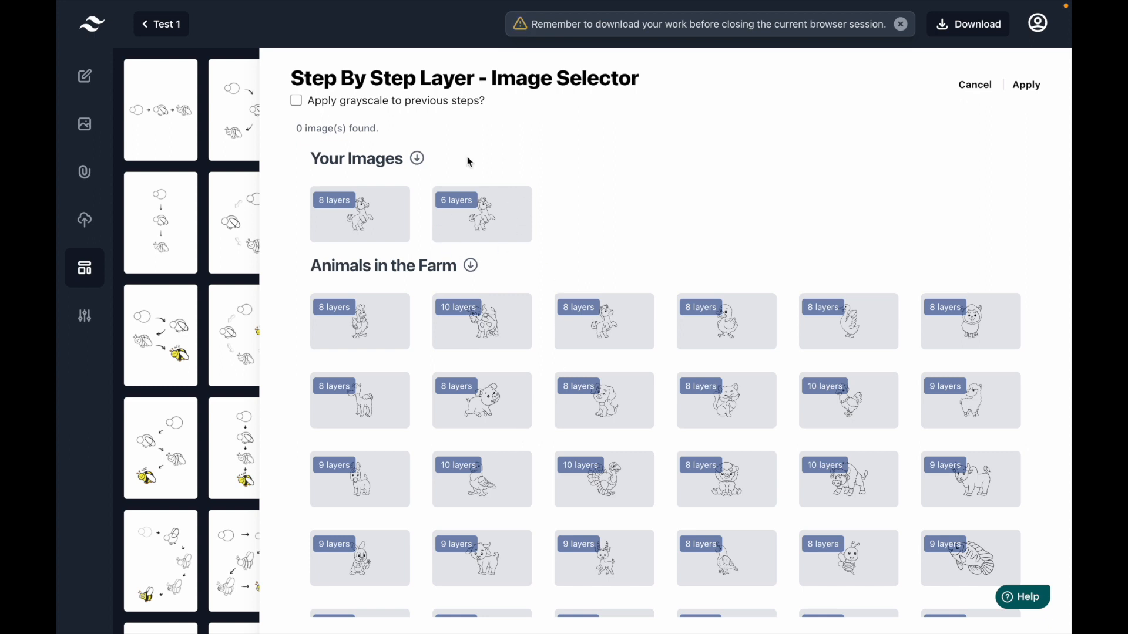
pyautogui.click(493, 212)
pyautogui.click(1028, 86)
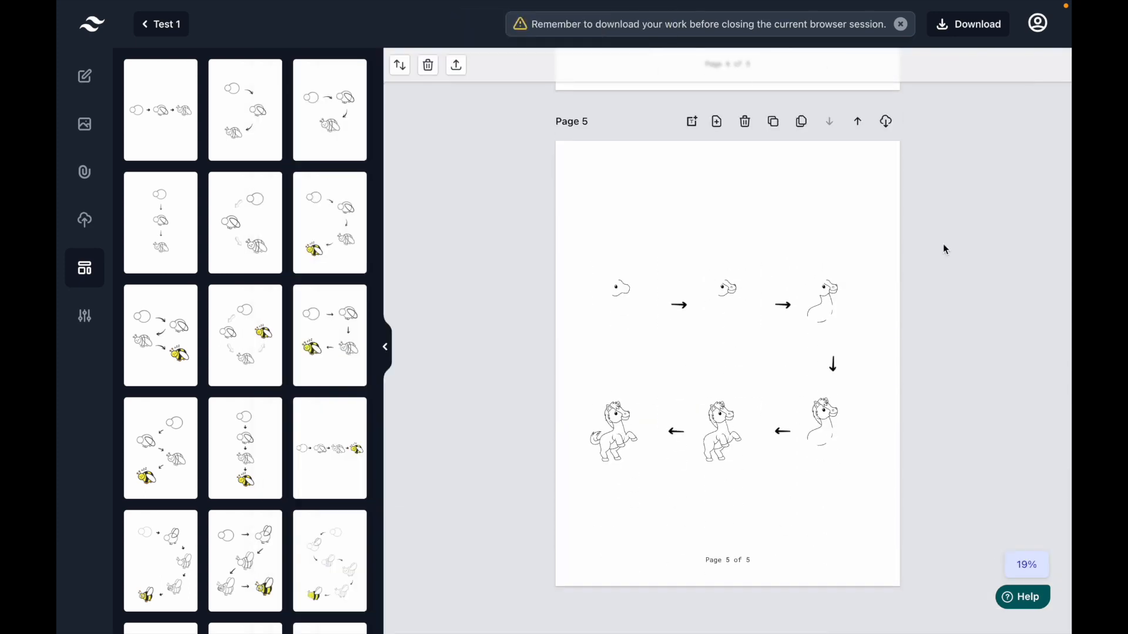
# Enlarge the first two horse drawings on page 5 and move the two arrows of the upper row to fit them
pyautogui.scroll(1, 943, 208)
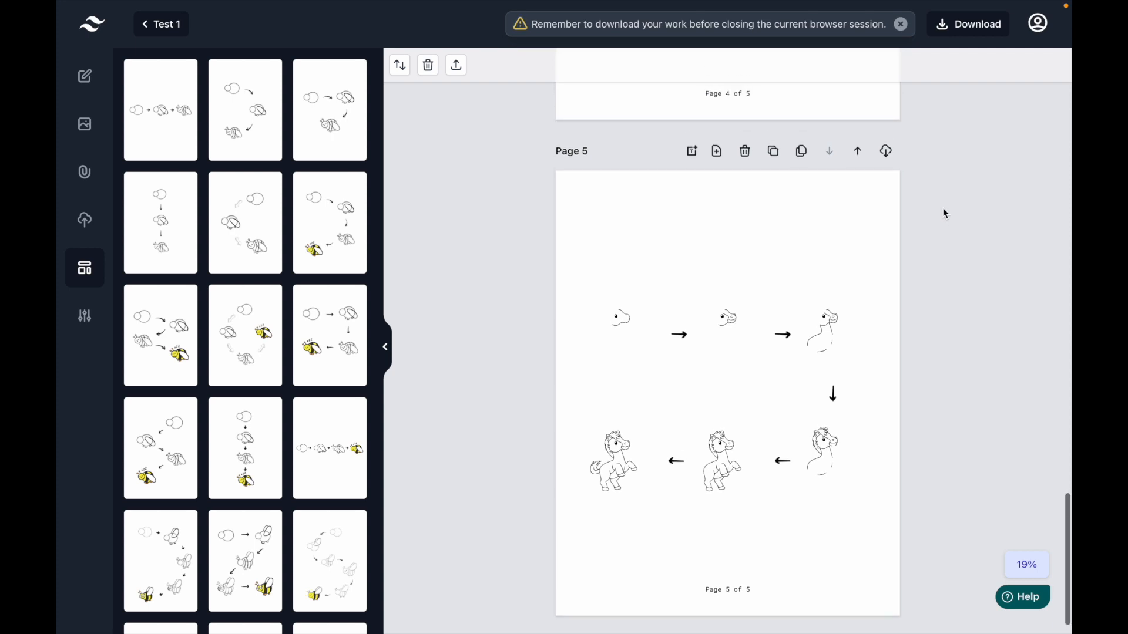
pyautogui.scroll(-1, 859, 231)
pyautogui.click(629, 284)
pyautogui.moveTo(662, 271); pyautogui.dragTo(727, 235)
pyautogui.click(736, 294)
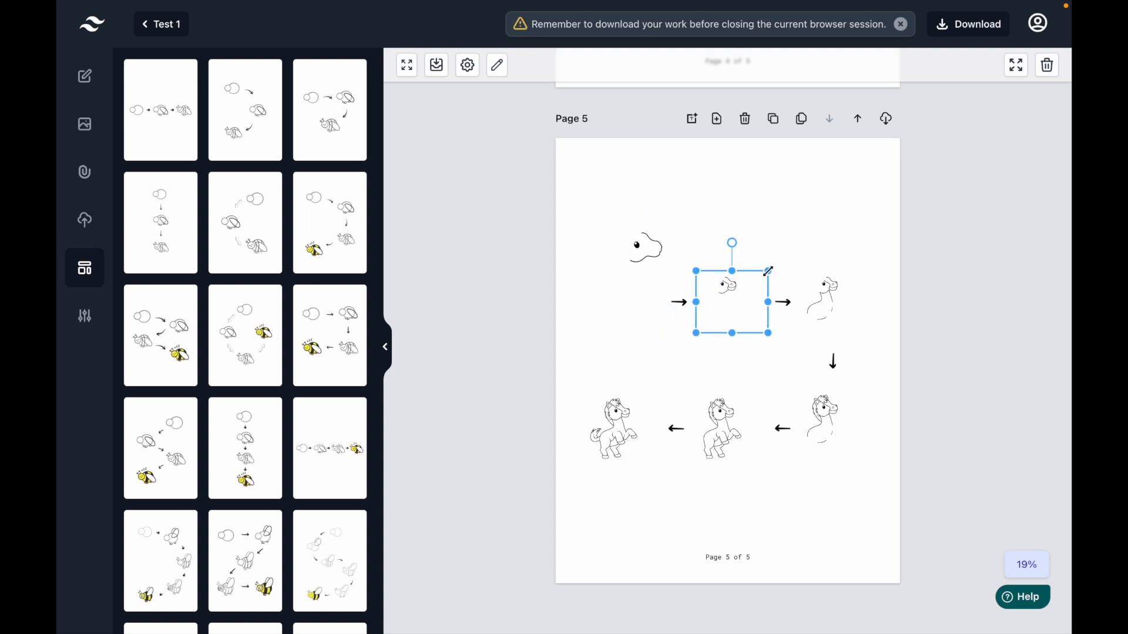
pyautogui.moveTo(769, 271); pyautogui.dragTo(833, 244)
pyautogui.moveTo(679, 302); pyautogui.dragTo(695, 252)
pyautogui.moveTo(785, 303); pyautogui.dragTo(806, 262)
# Enlarge the third and fourth horse drawings on page 5 and move the downward arrow between them
pyautogui.click(823, 306)
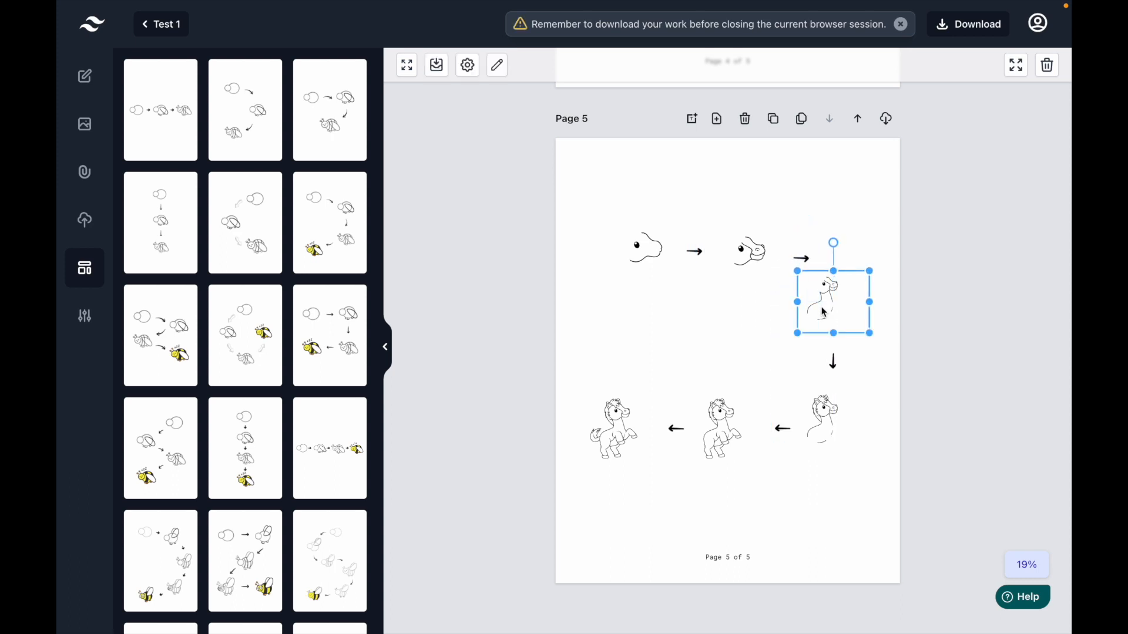
pyautogui.moveTo(805, 335); pyautogui.dragTo(764, 362)
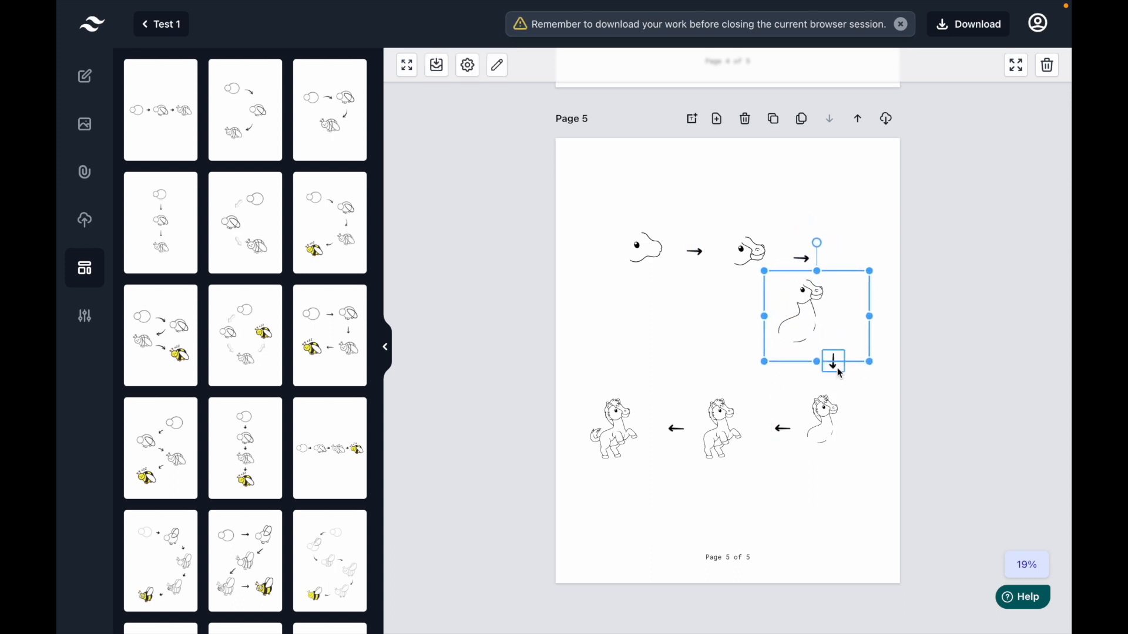
pyautogui.moveTo(840, 374); pyautogui.dragTo(809, 380)
pyautogui.click(826, 423)
pyautogui.moveTo(798, 457); pyautogui.dragTo(750, 517)
pyautogui.moveTo(779, 453); pyautogui.dragTo(852, 513)
# Enlarge the fifth and sixth horse drawings in the lower row of page 5 and align the fifth between its arrows
pyautogui.click(787, 498)
pyautogui.click(717, 433)
pyautogui.moveTo(774, 497); pyautogui.dragTo(747, 465)
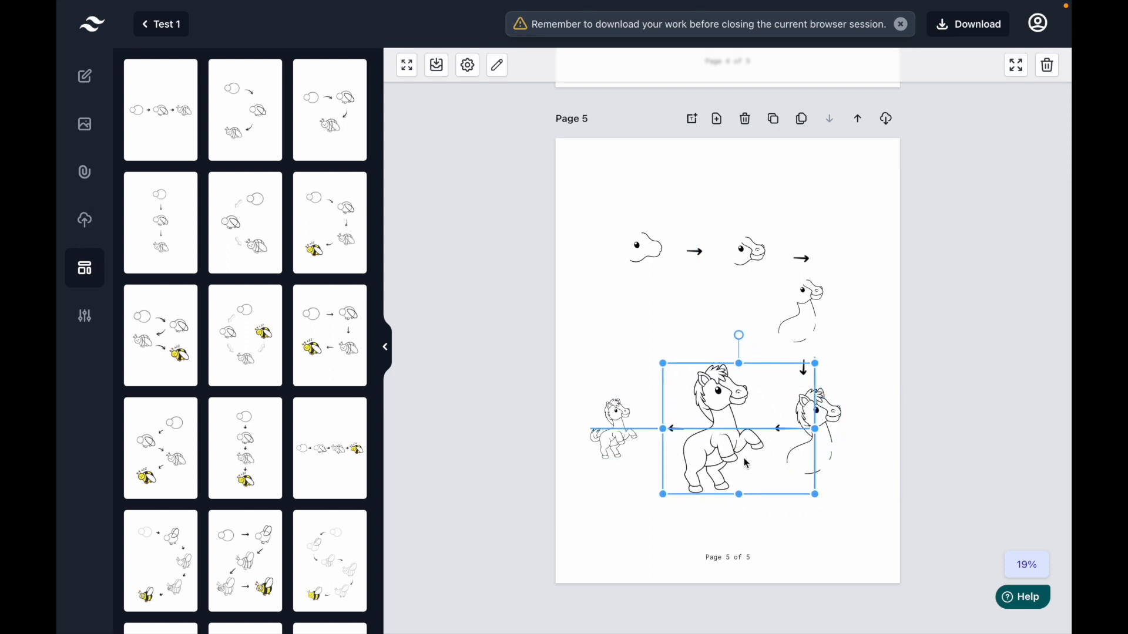
pyautogui.click(611, 426)
pyautogui.moveTo(589, 397); pyautogui.dragTo(580, 371)
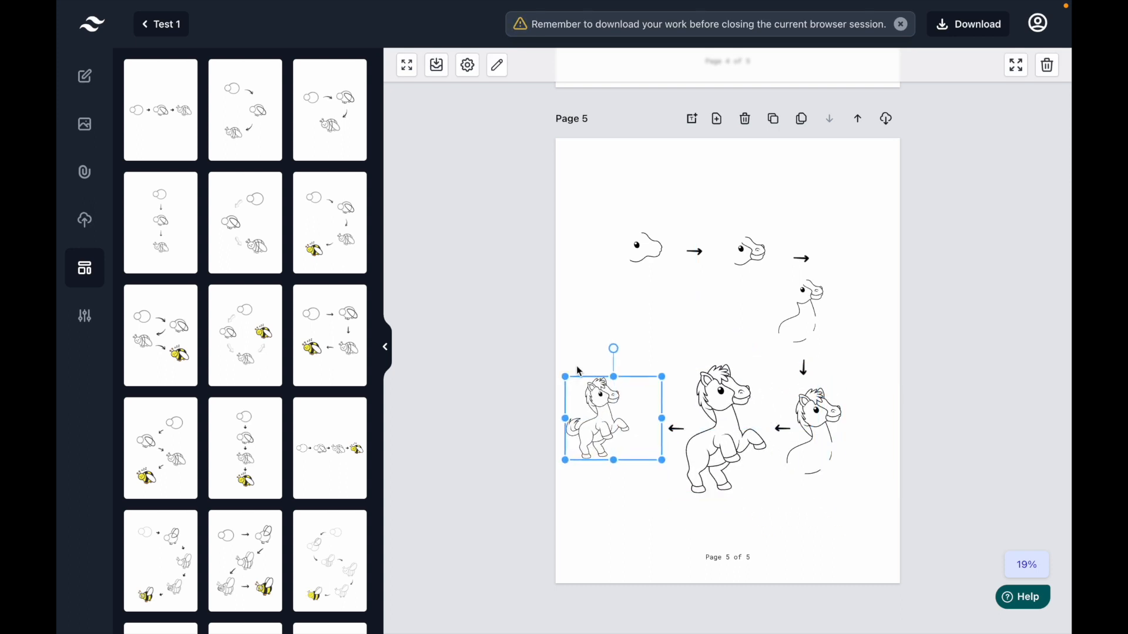
# Delete page 5 with the resized horse drawings
pyautogui.click(663, 317)
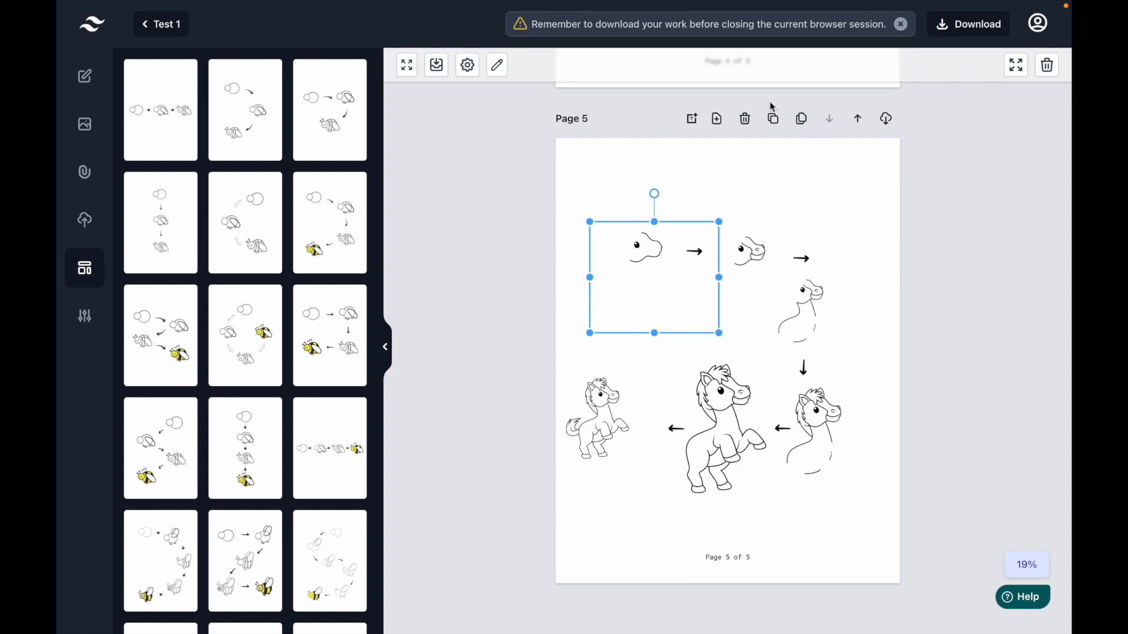
pyautogui.click(745, 118)
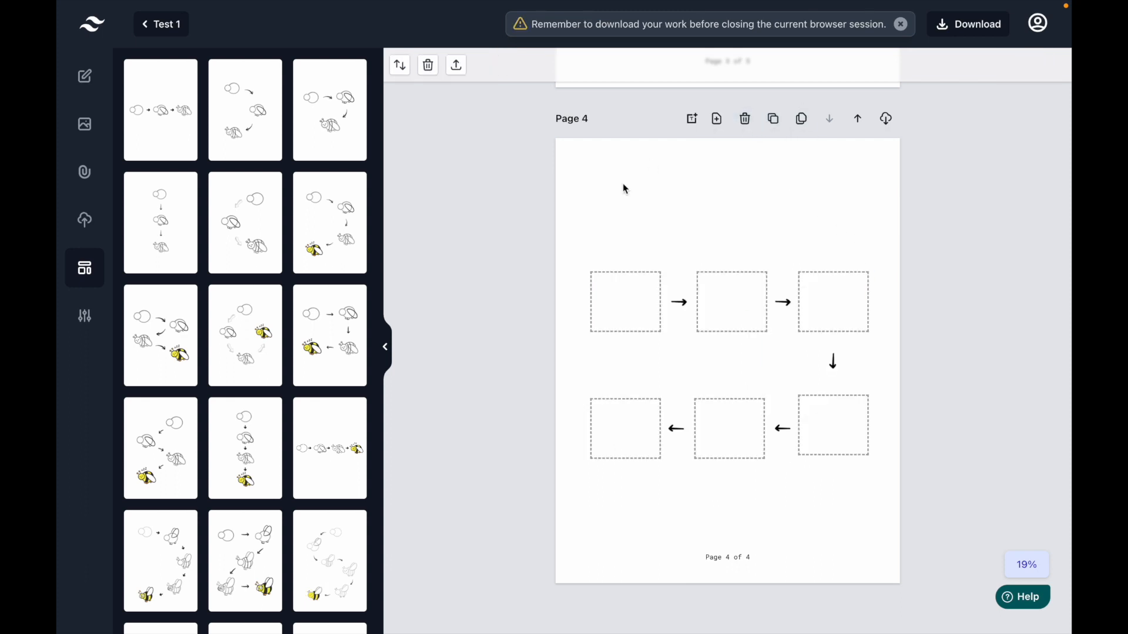
# Bulk clone page 4's six-frame template with the 6-layer horse from Your Images to create a step-by-step page
pyautogui.click(801, 118)
pyautogui.click(489, 423)
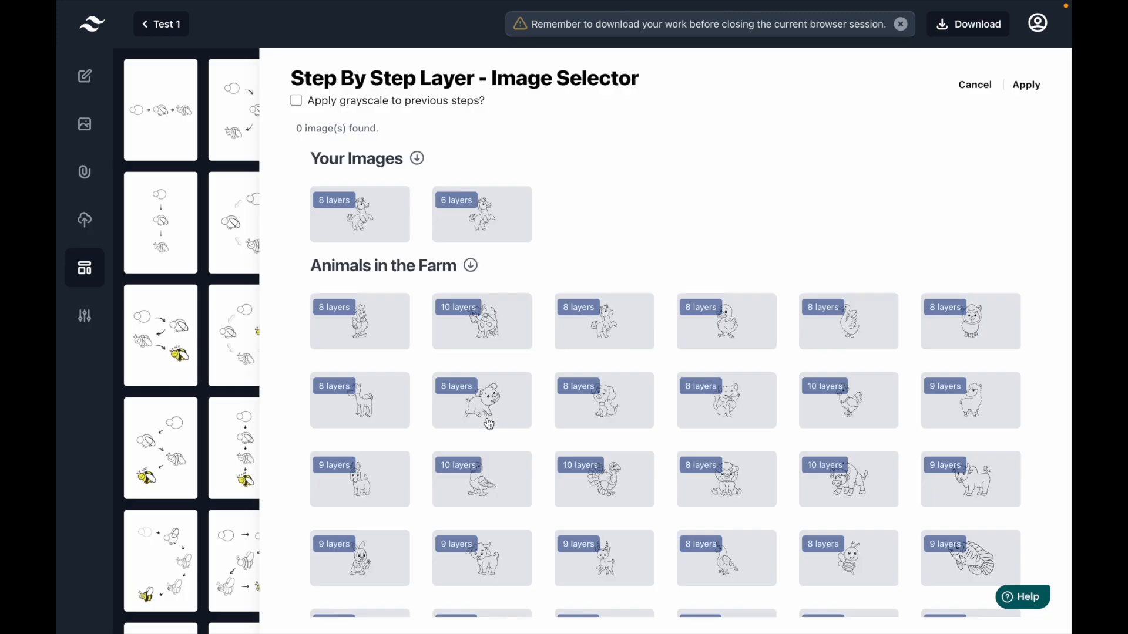
pyautogui.click(502, 215)
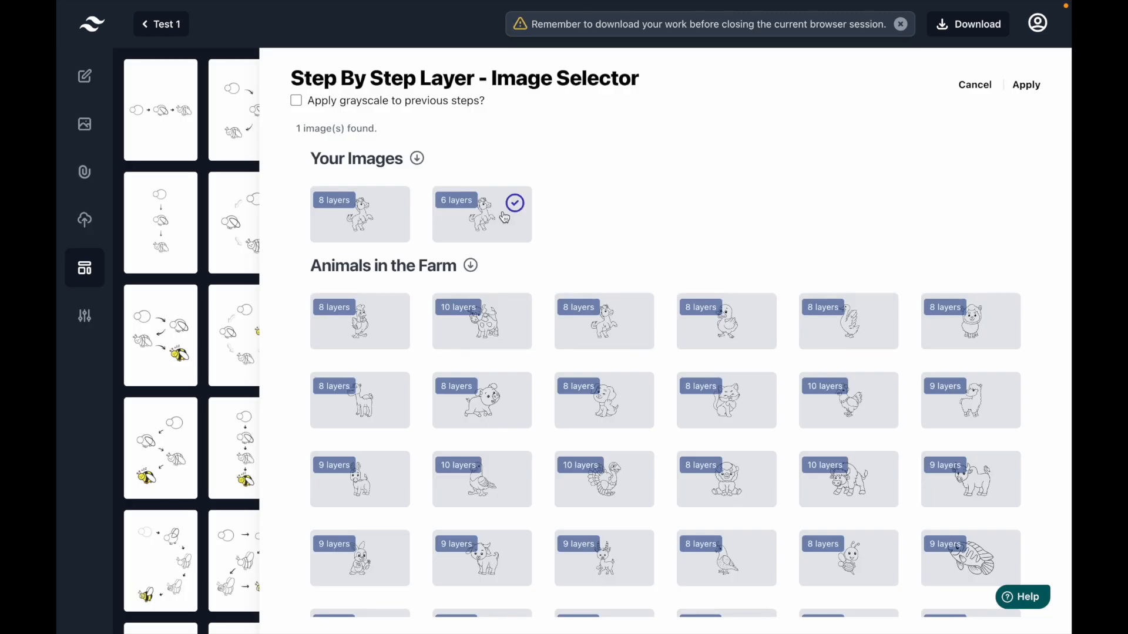
pyautogui.click(1029, 87)
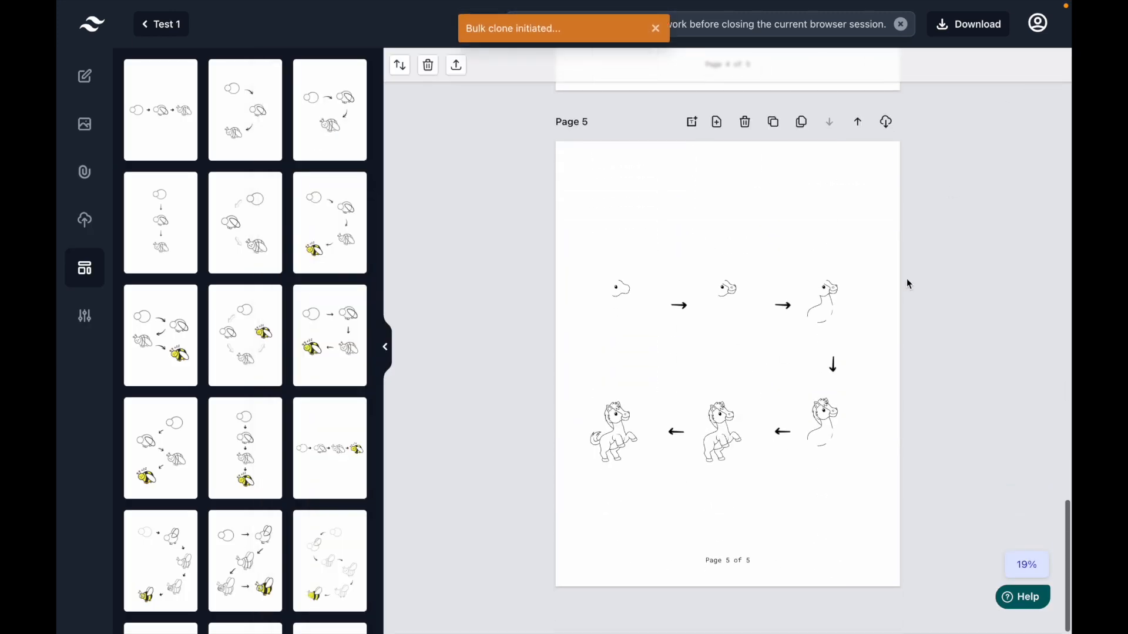
# Delete the template page with empty placeholder frames, keeping the horse page
pyautogui.scroll(5, 858, 294)
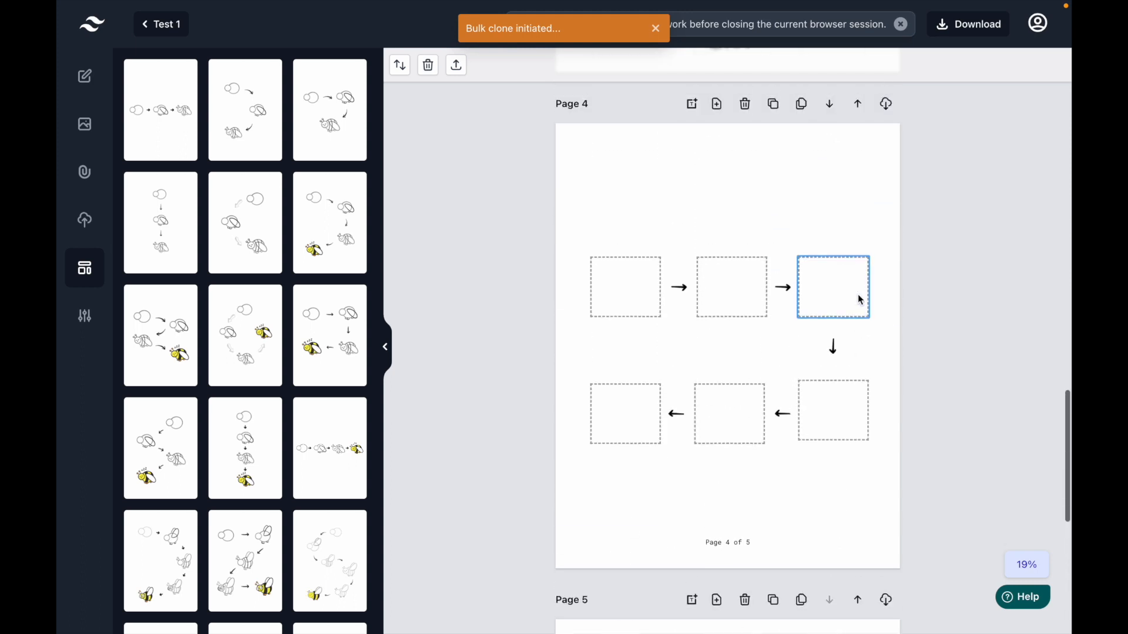
pyautogui.scroll(1, 858, 294)
pyautogui.click(744, 169)
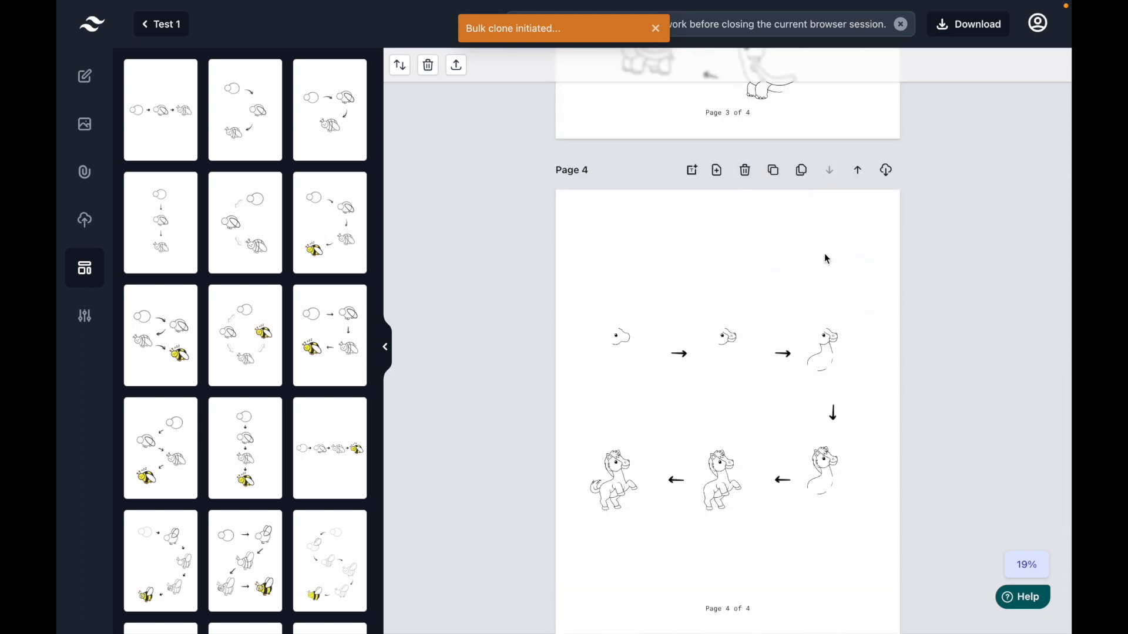
# Copy the turtle title from page 3 onto page 4, place it above the drawings and change it to "How to Draw a Horse"
pyautogui.scroll(6, 824, 253)
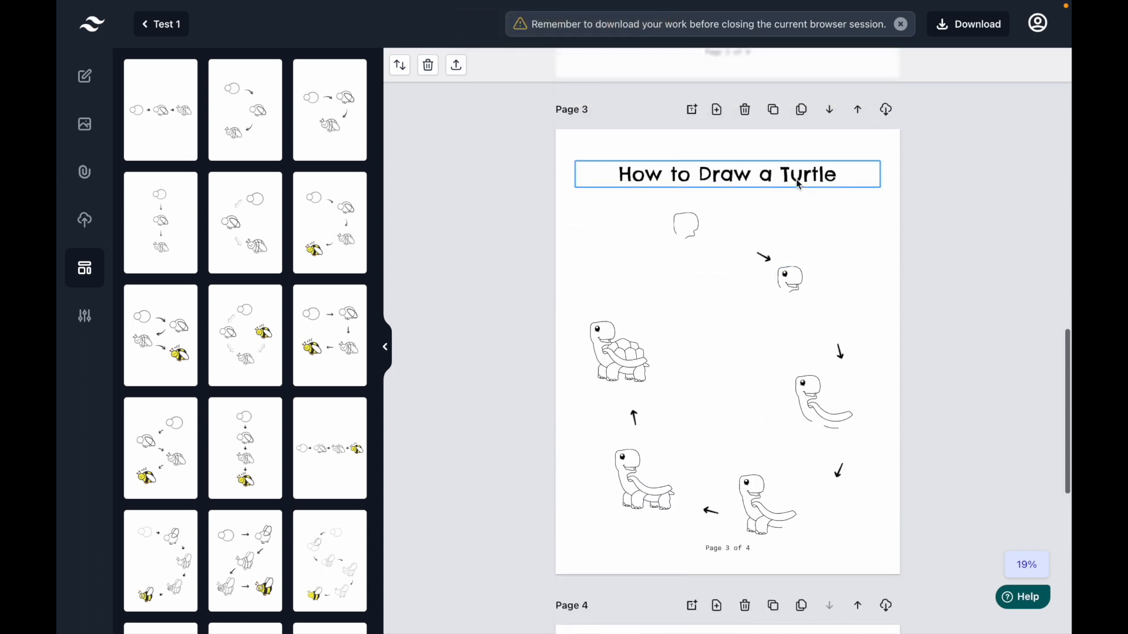
pyautogui.scroll(-6, 796, 178)
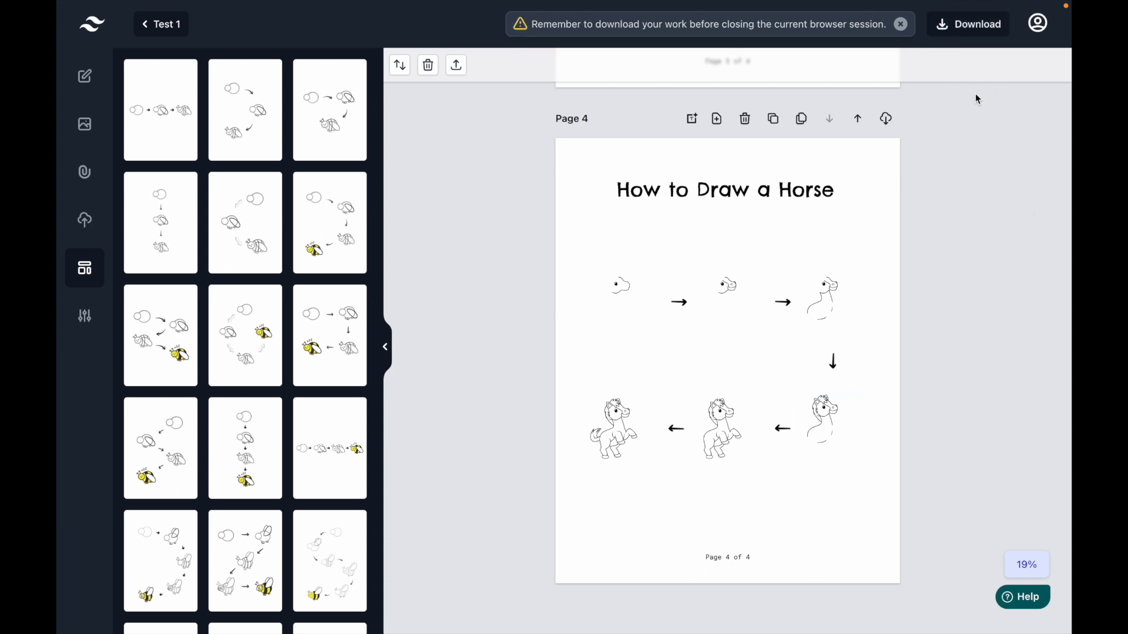
# Download the how-to-draw pages as a PDF
pyautogui.click(971, 27)
pyautogui.click(972, 130)
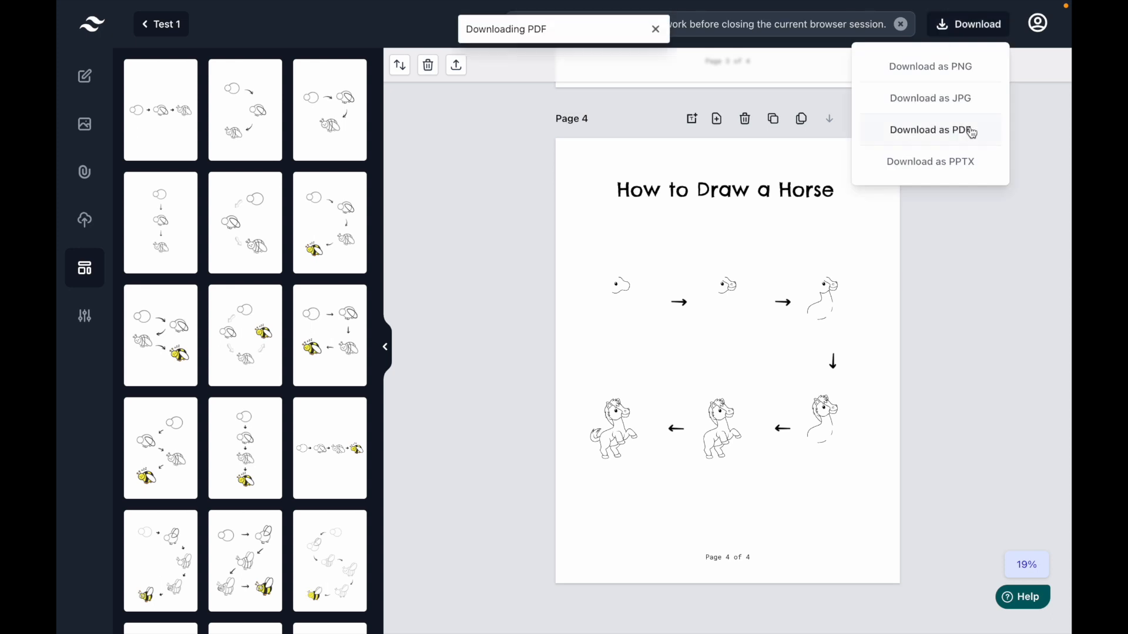